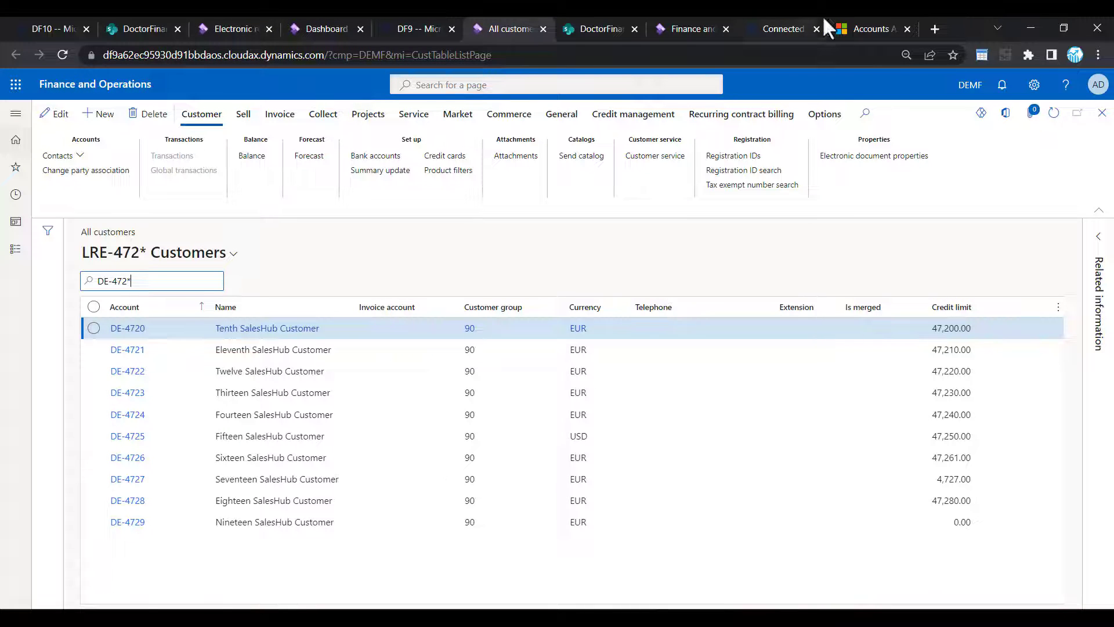
- Check the Sales Hub accounts list, then open the Accounts receivable list of all customers in the DF10 environment
click(867, 32)
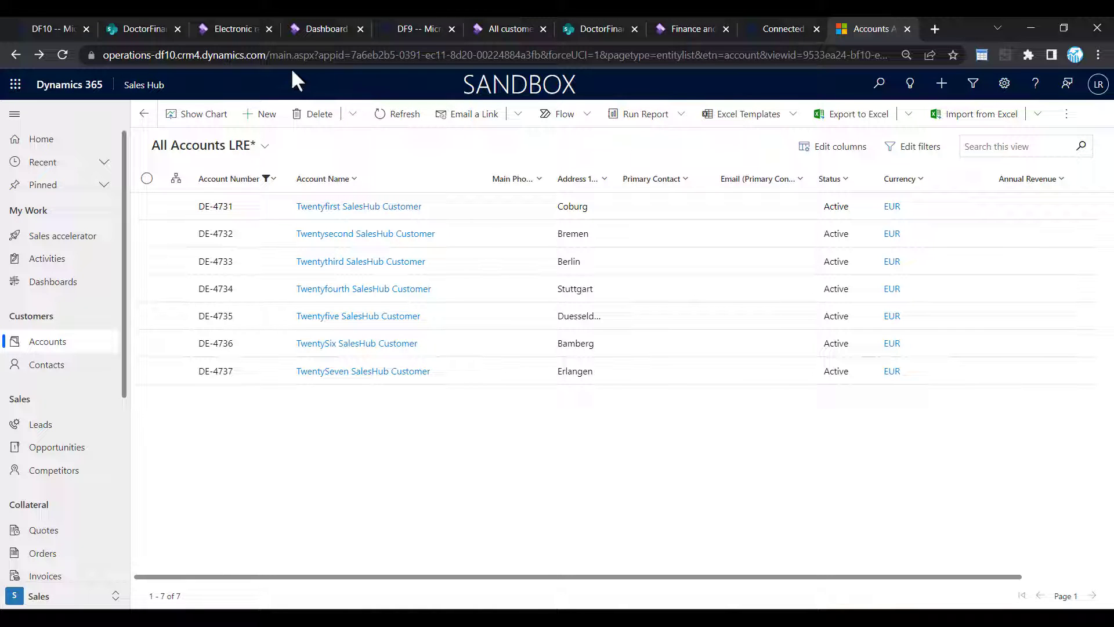
click(317, 27)
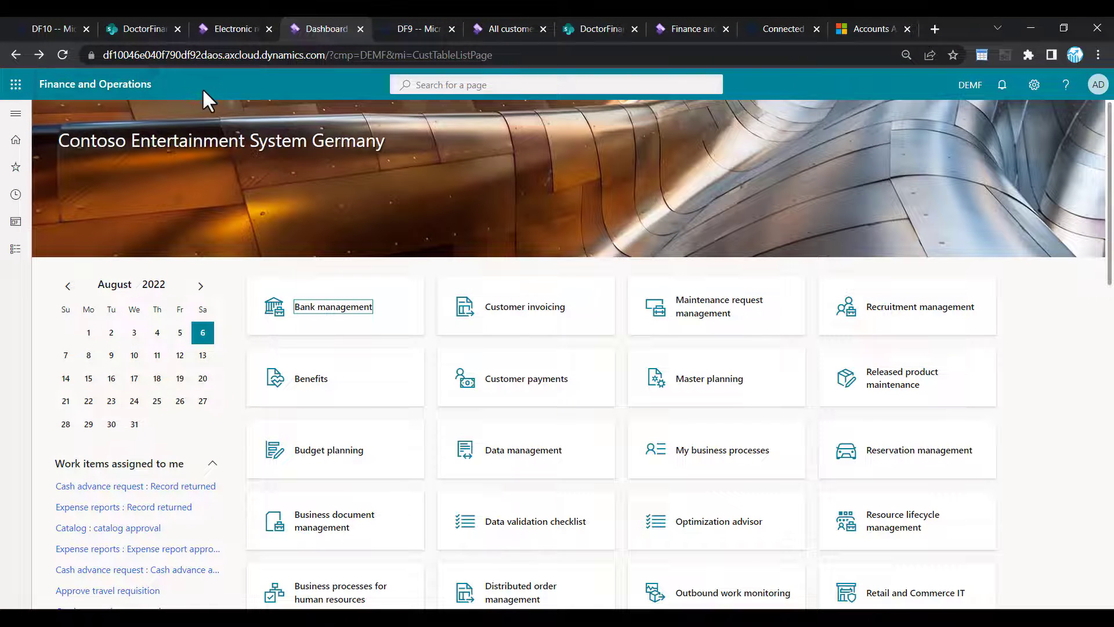
click(17, 250)
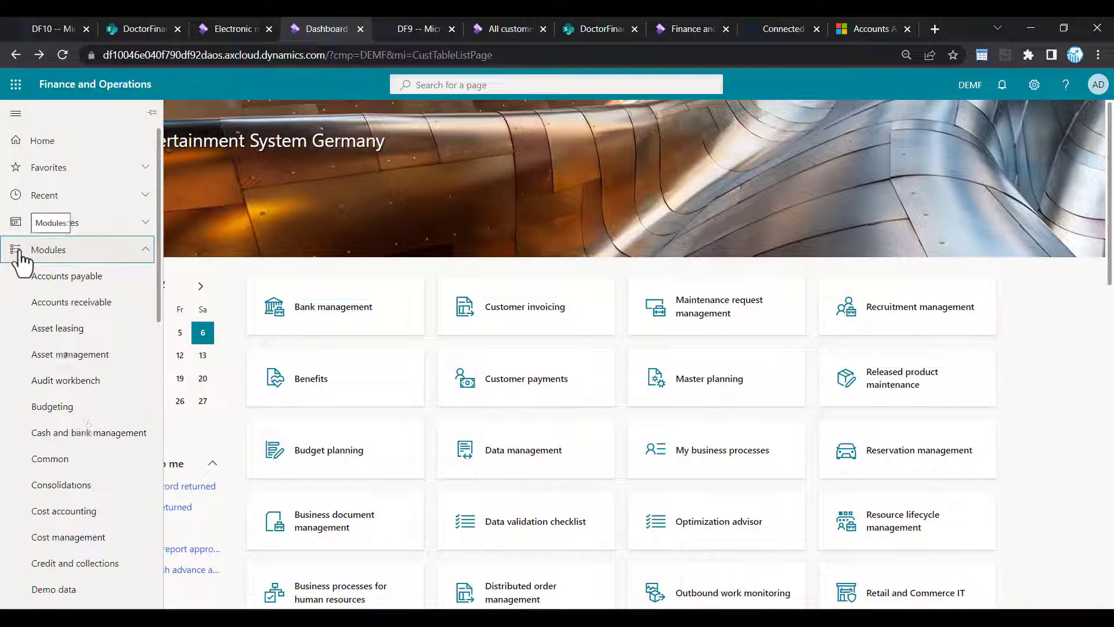
click(69, 304)
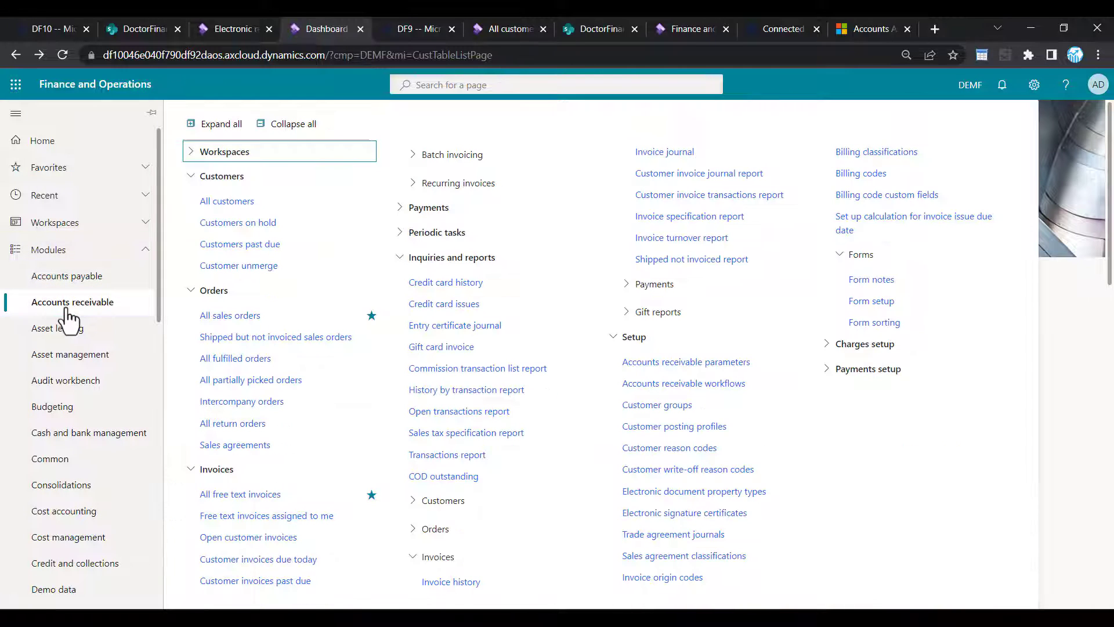
click(233, 204)
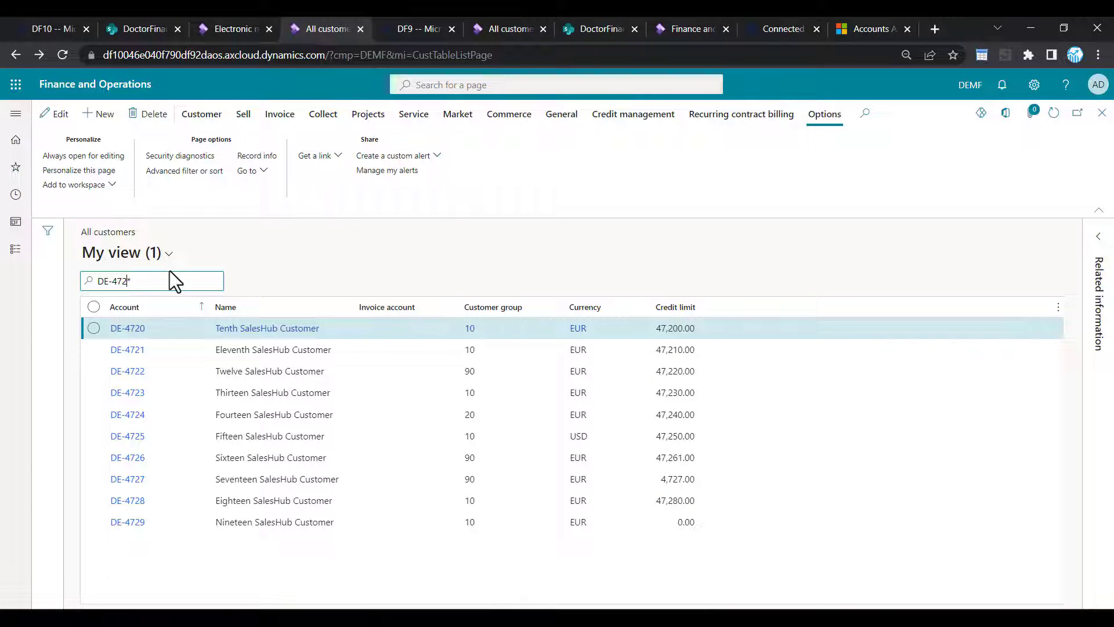
- Filter the DF10 customer list by accounts matching DE-473*
key(BackSpace)
text(3)
key(Return)
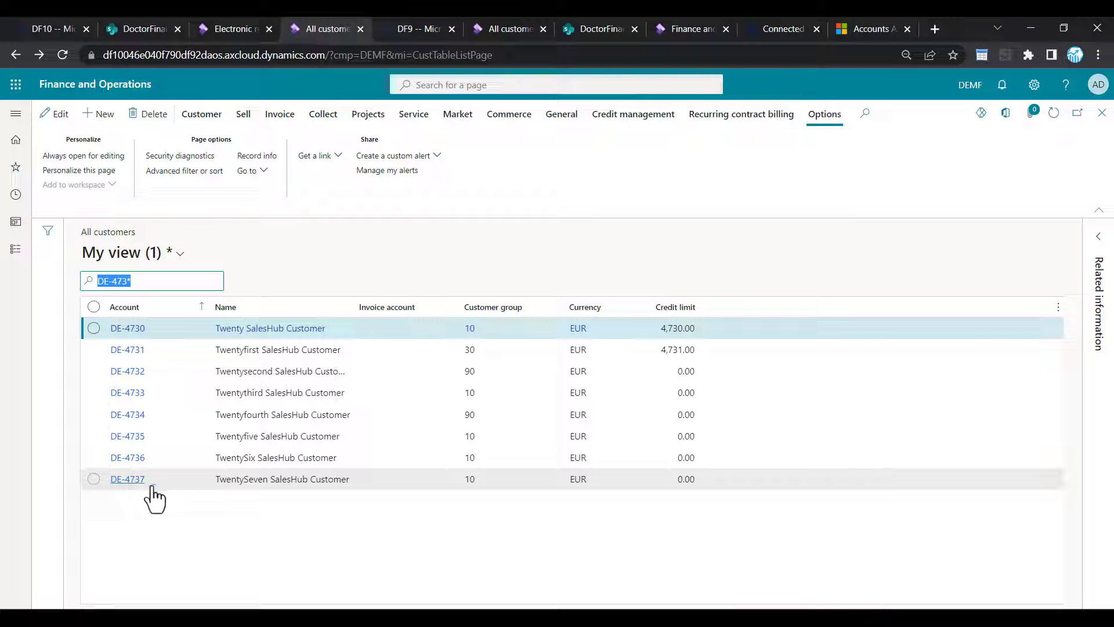
- Start a new customer record with the next free account number, the name Twenty8 SalesHub and customer group 10
click(114, 117)
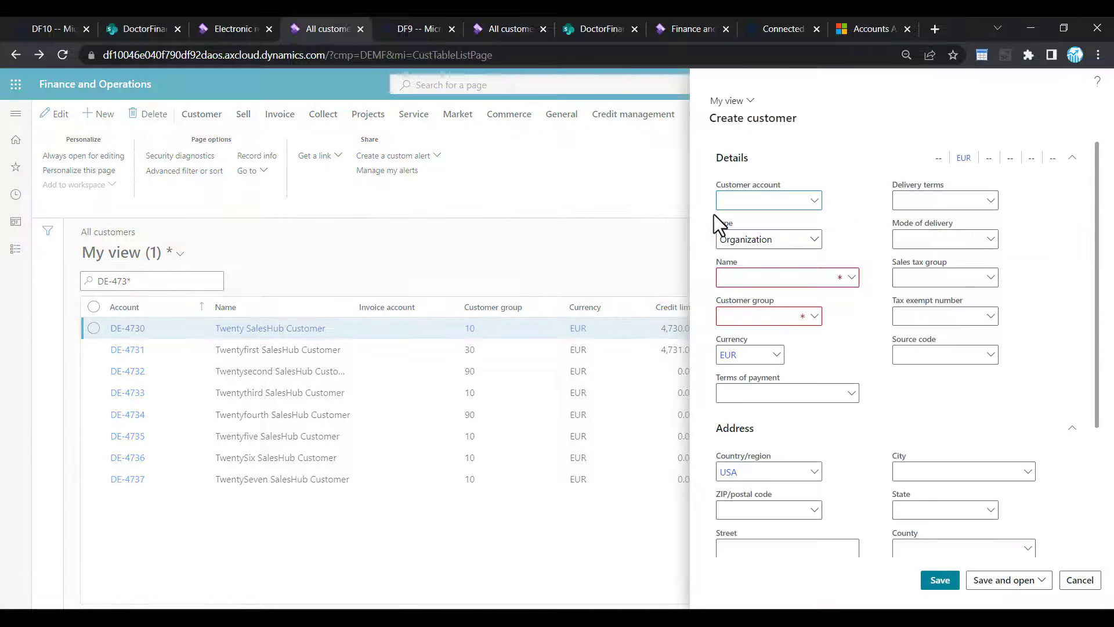
text(DE-4738)
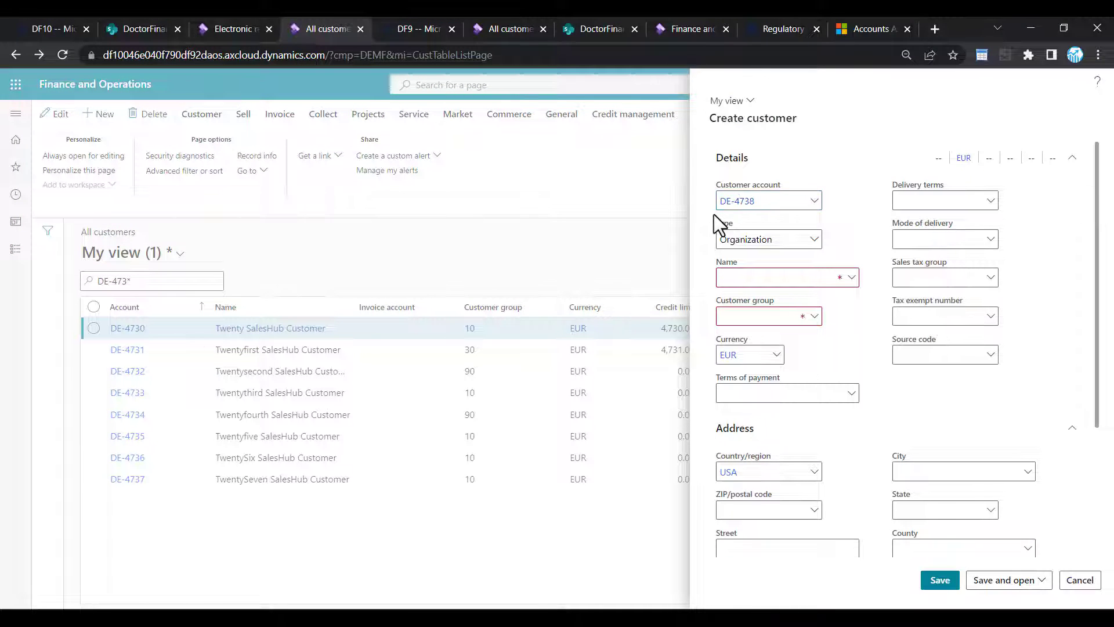
key(Tab)
key(Tab)
text(Twent)
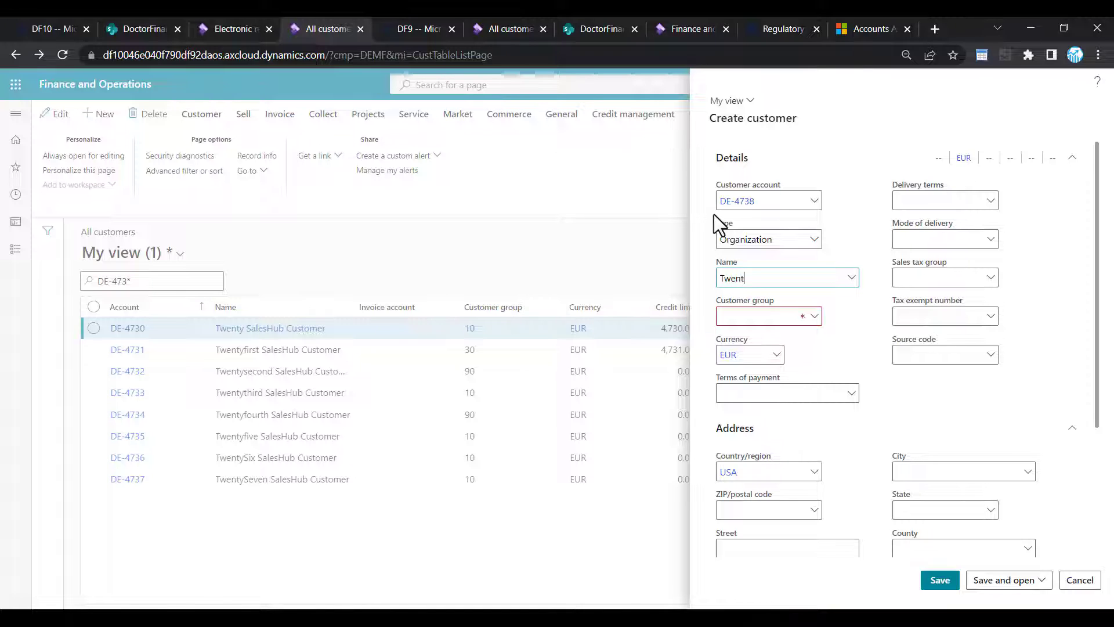
text(y8 SalesHub)
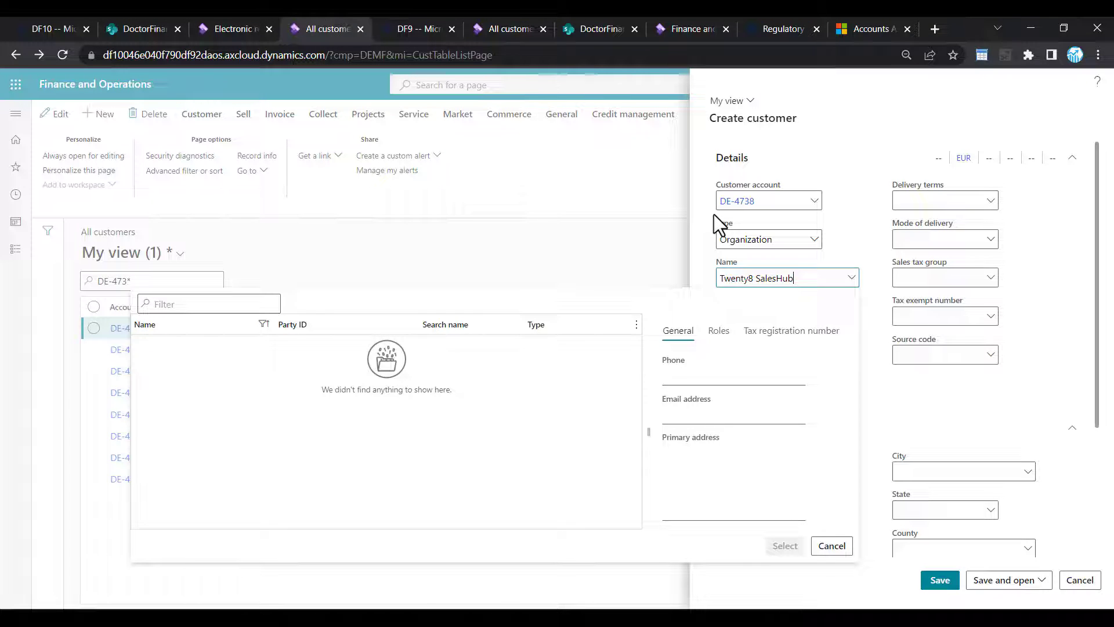
key(Tab)
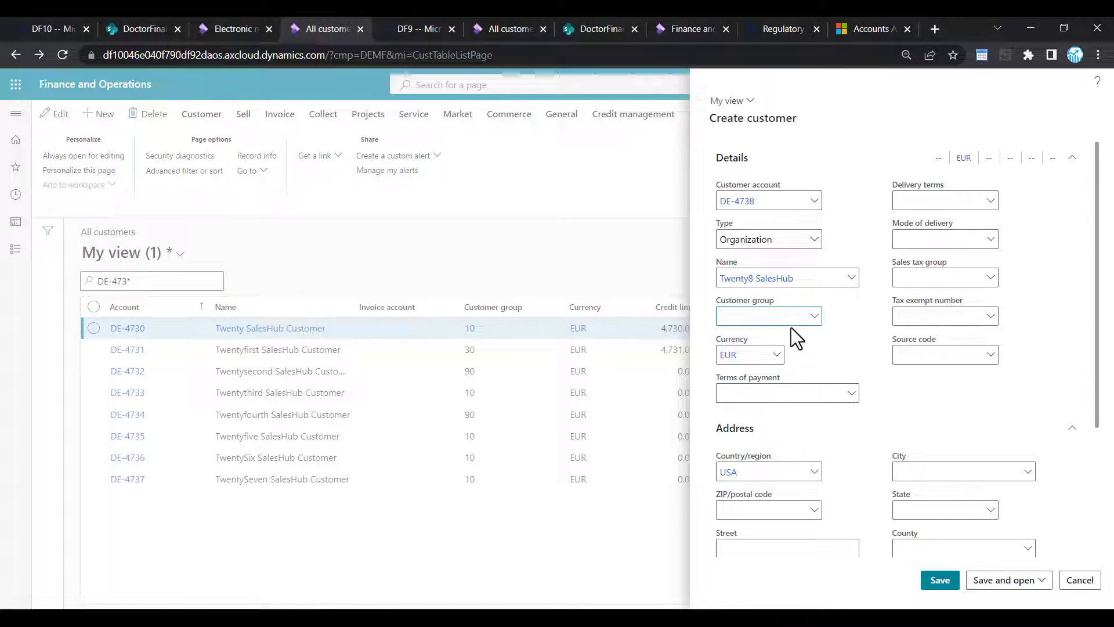
text(10)
key(Tab)
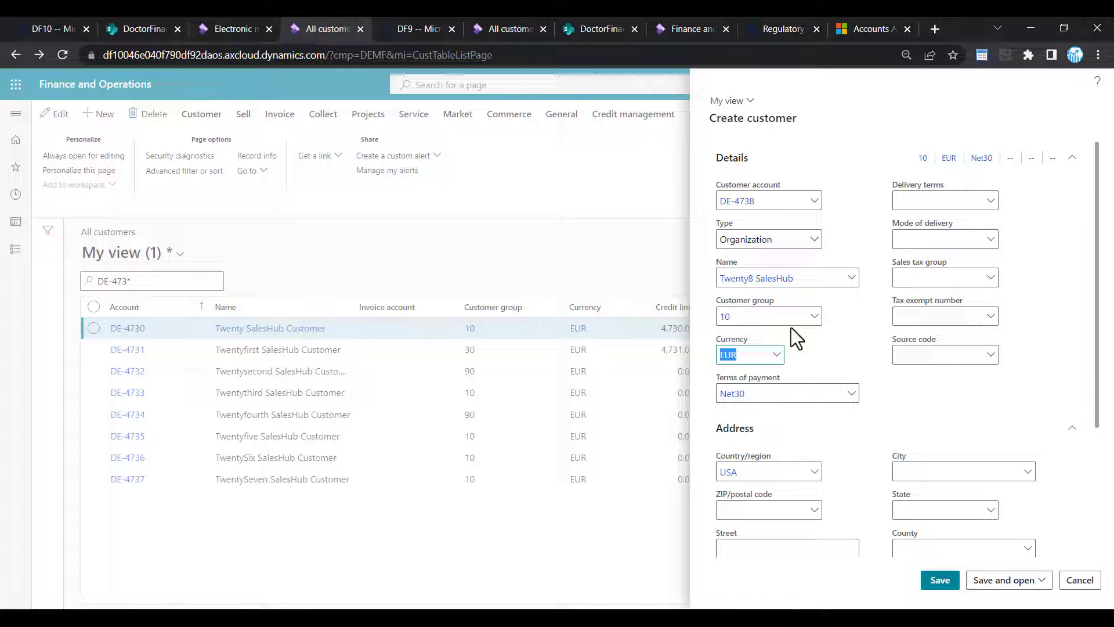
- Set the new customer's country/region to DEU, enter the city and street address, and save the record
click(766, 471)
key(BackSpace)
text(DEU)
key(Tab)
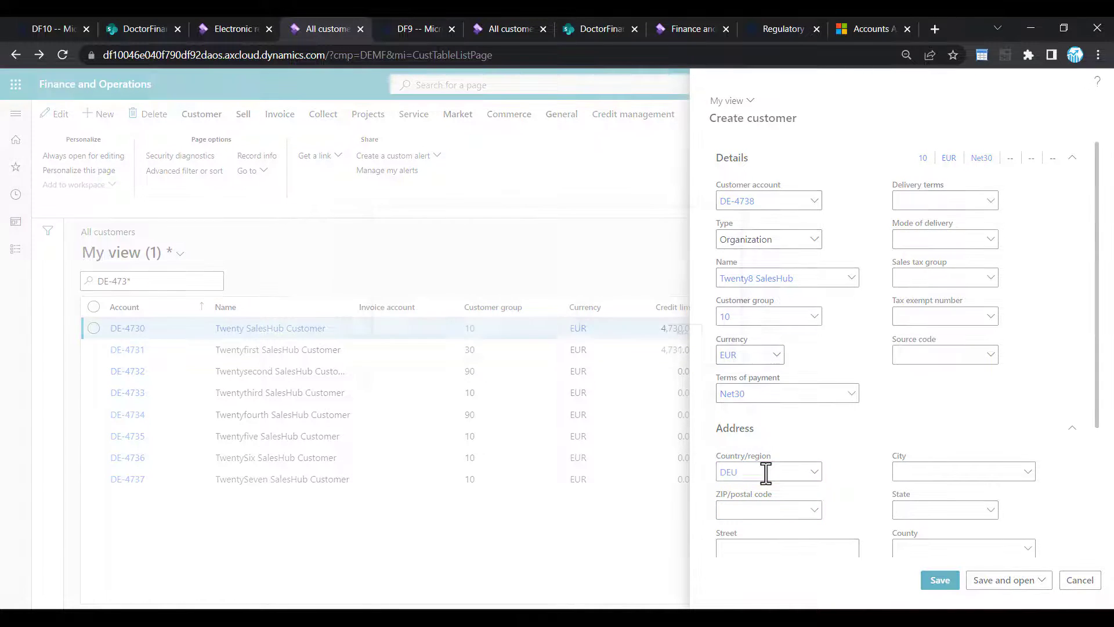
click(648, 340)
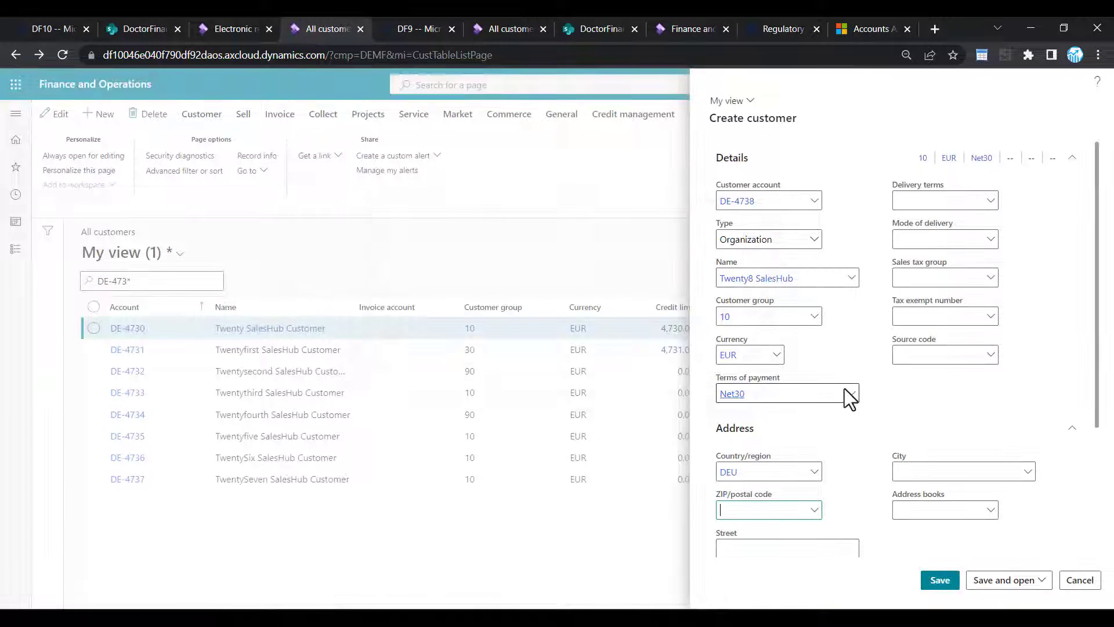
click(906, 469)
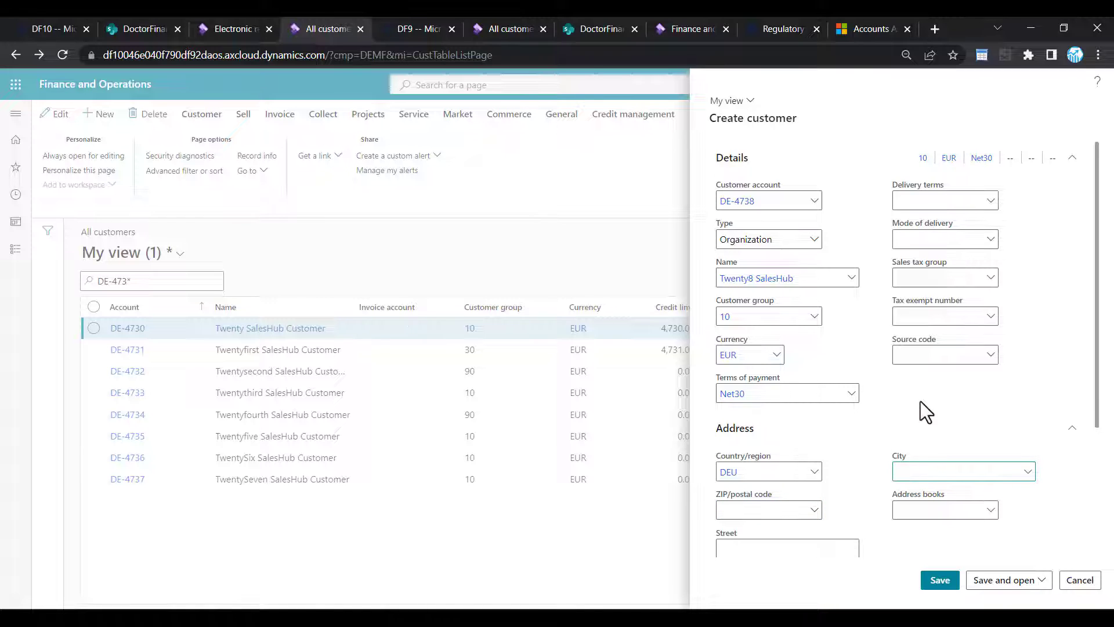
text(Wuerzburg)
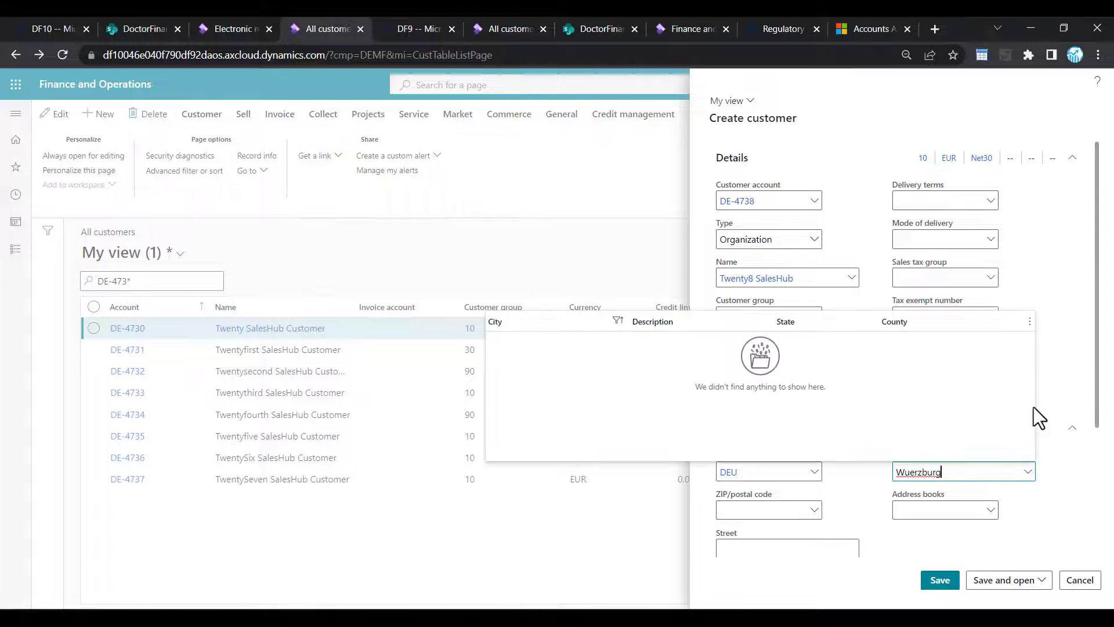
click(1063, 408)
scroll(820, 542, down, 2)
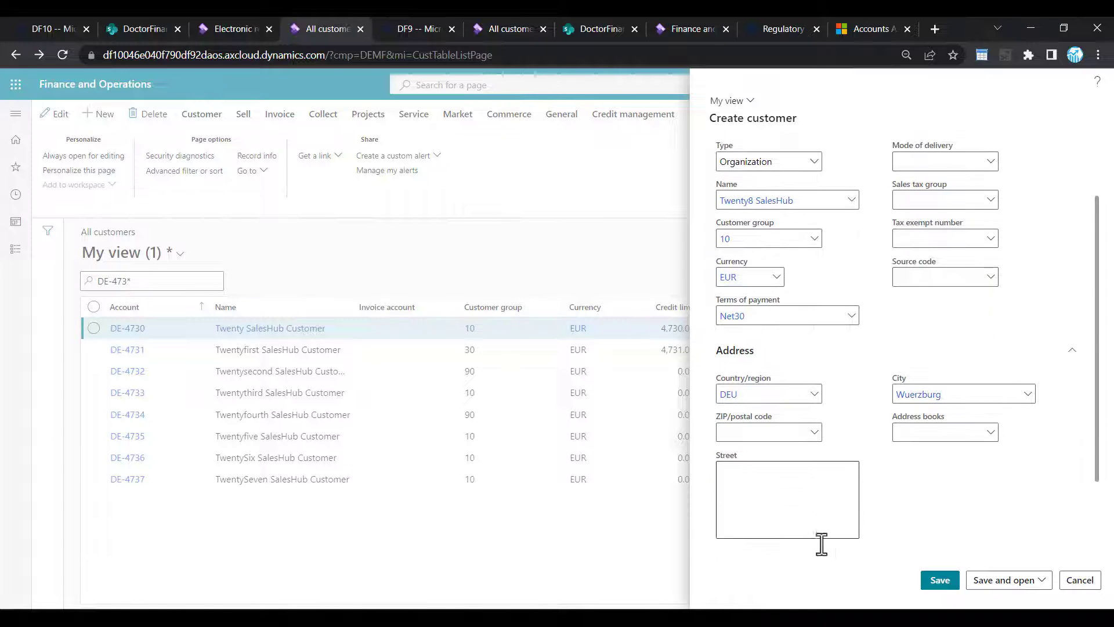
click(796, 471)
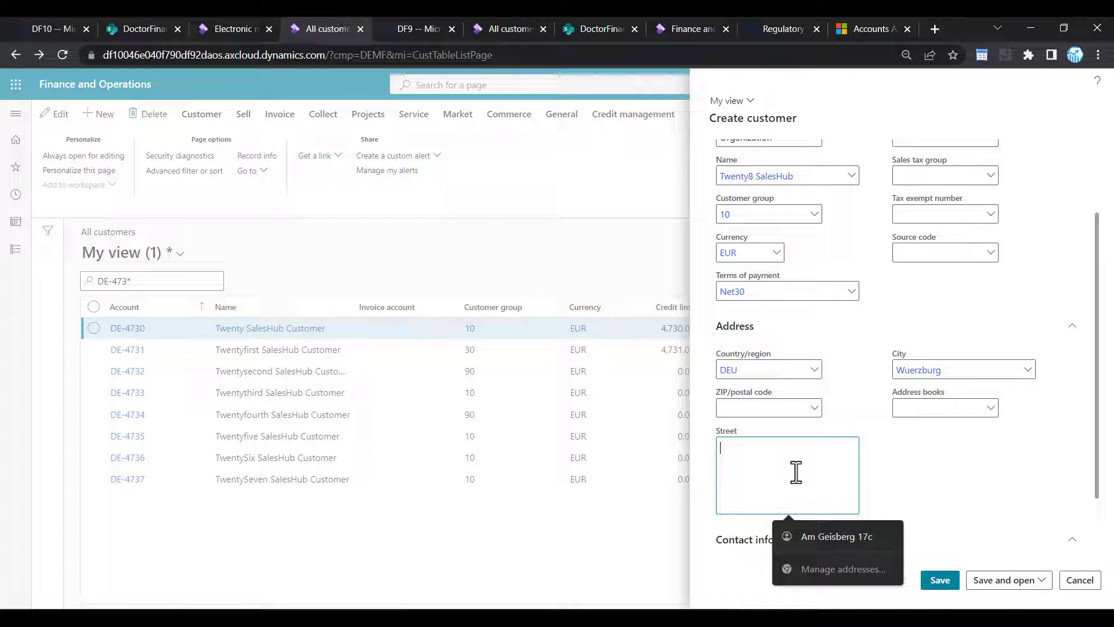
text(Frankfurterstrasse 1)
click(940, 580)
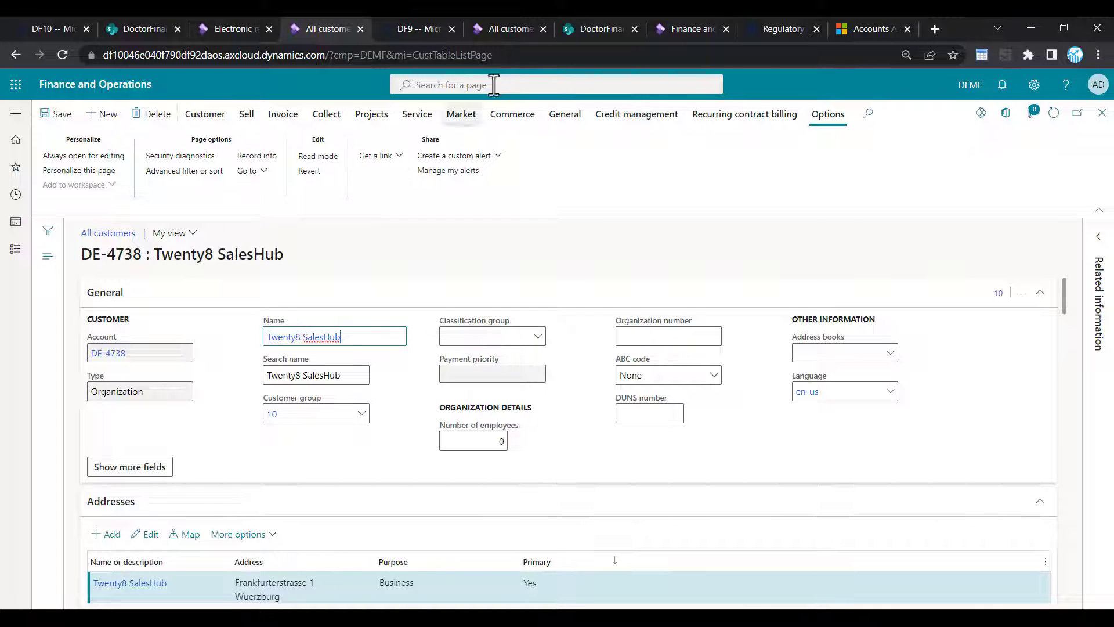
- Look for the new customer in the DF9 customer list filtered by DE-473* and in the Sales Hub accounts list
click(509, 25)
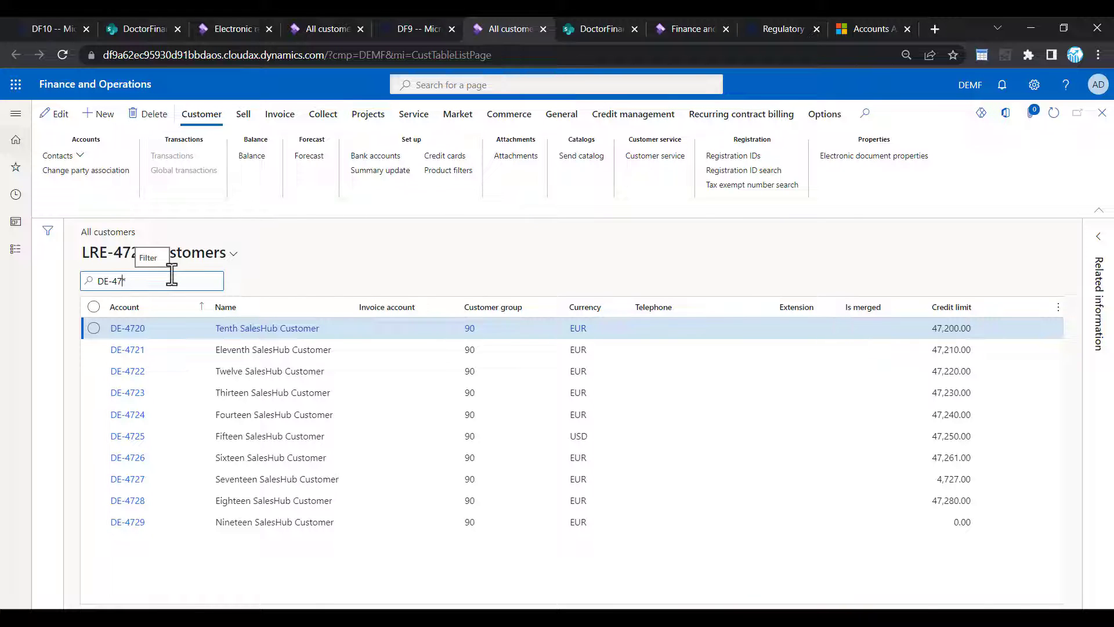
text(3)
key(Return)
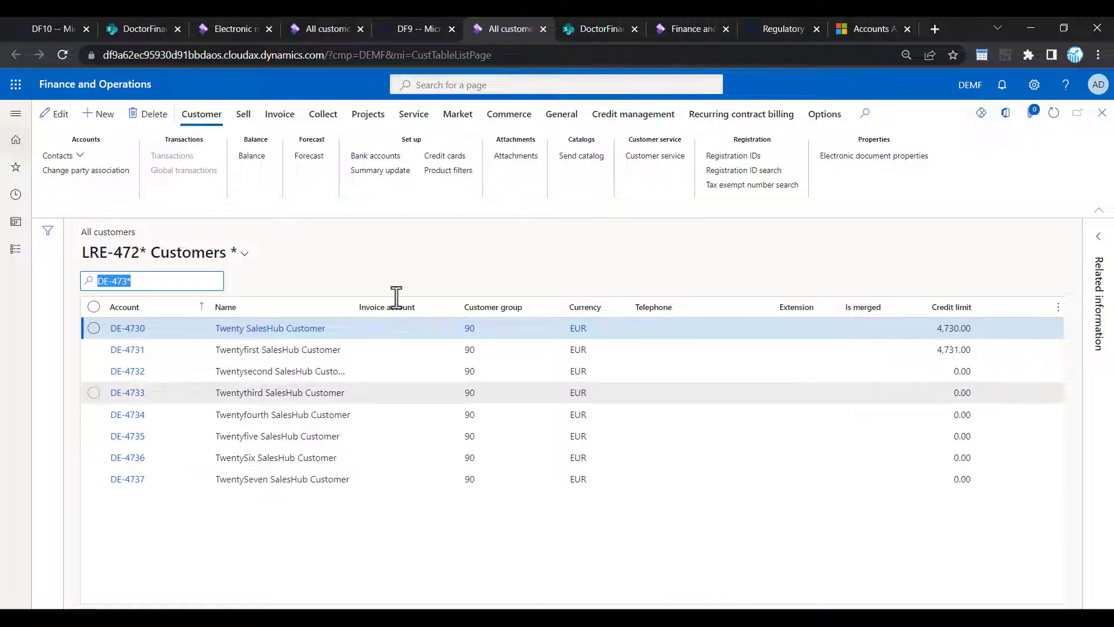
click(844, 24)
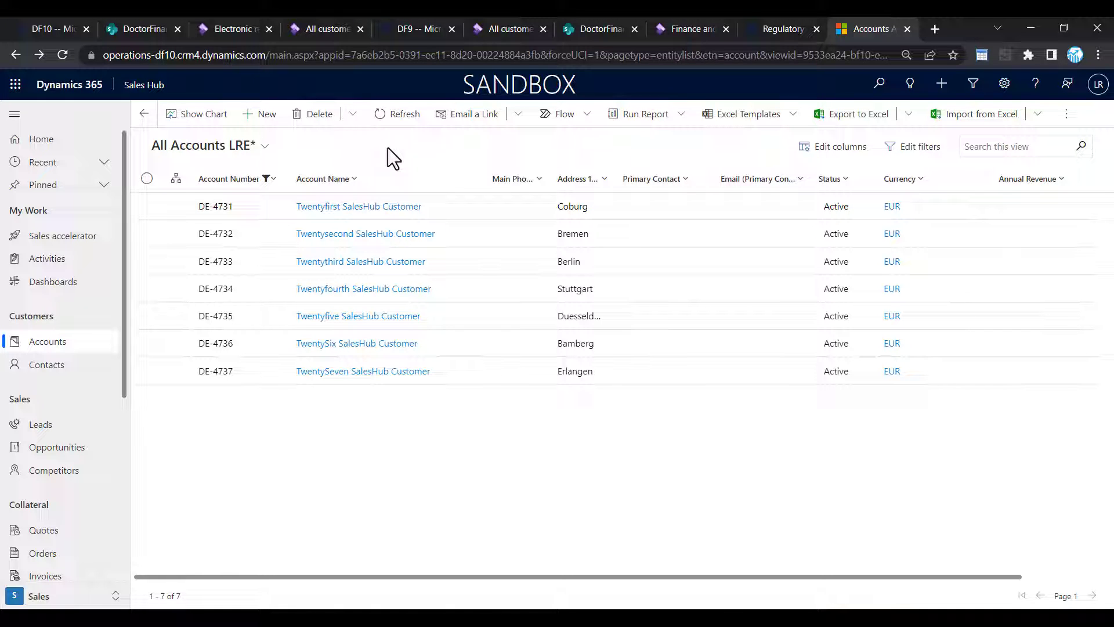
- In the DF10 environment, leave the Electronic reporting destination page and open Reporting configurations from the Localization configurations workspace
click(233, 30)
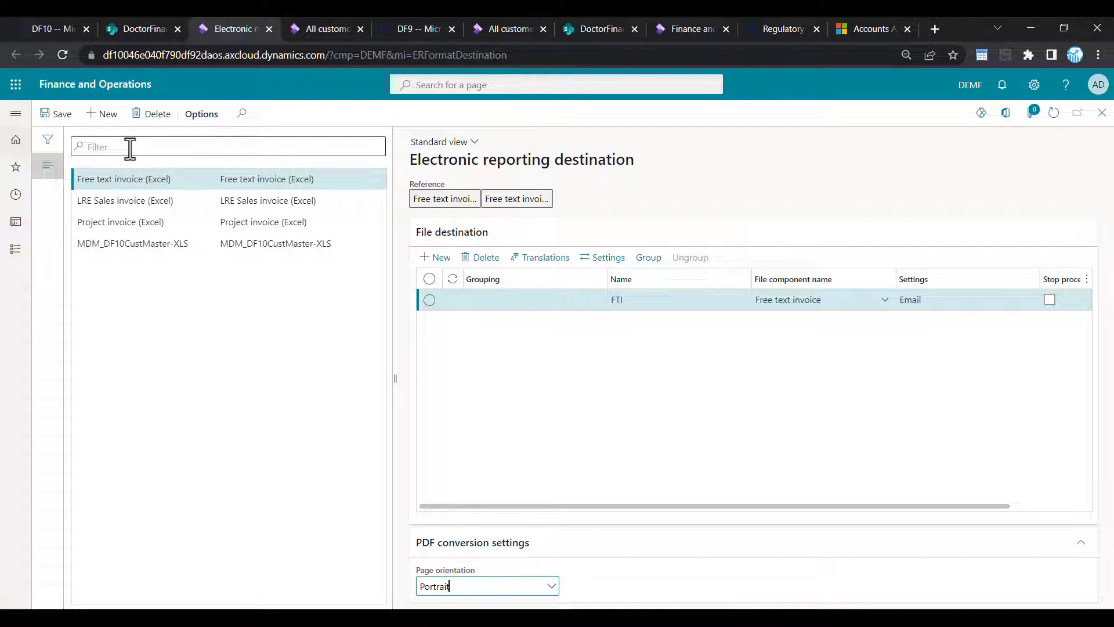
click(75, 88)
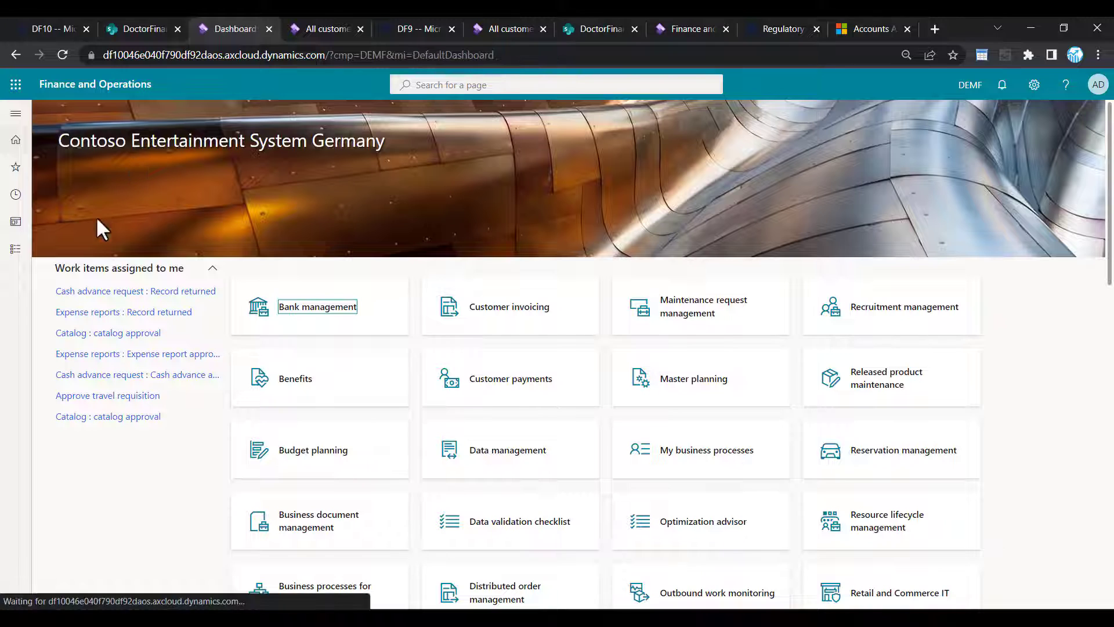
click(16, 249)
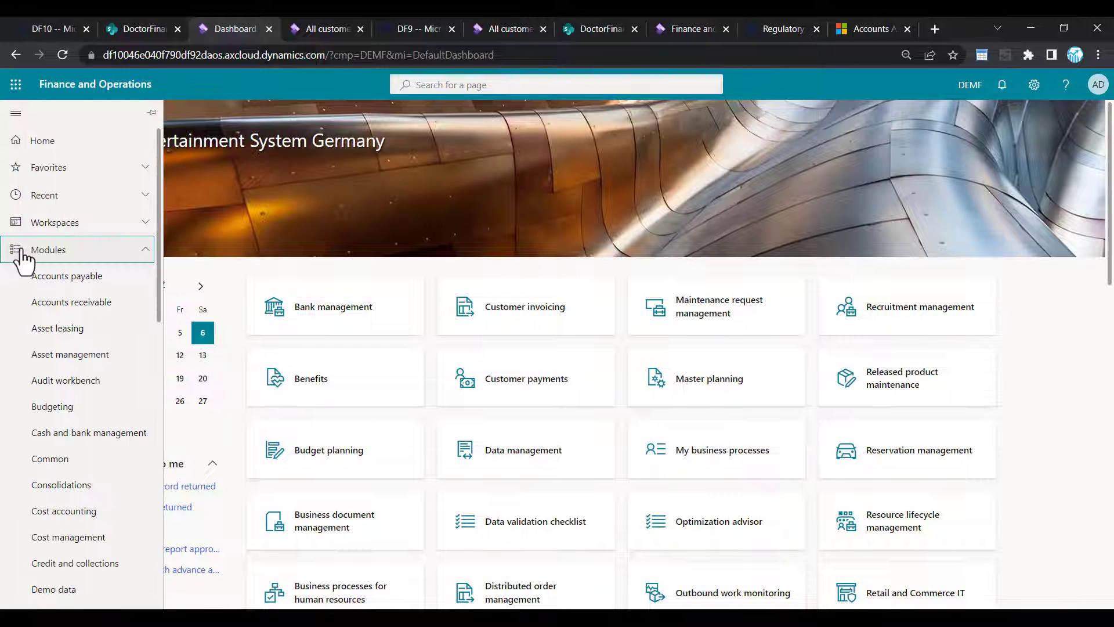
click(47, 200)
click(51, 220)
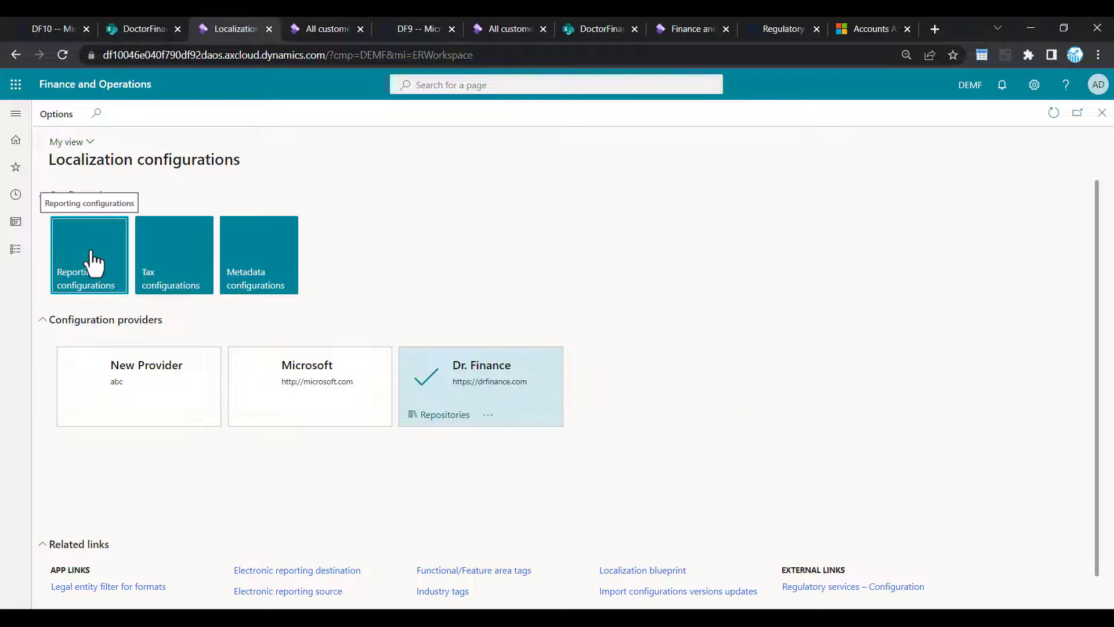
click(93, 262)
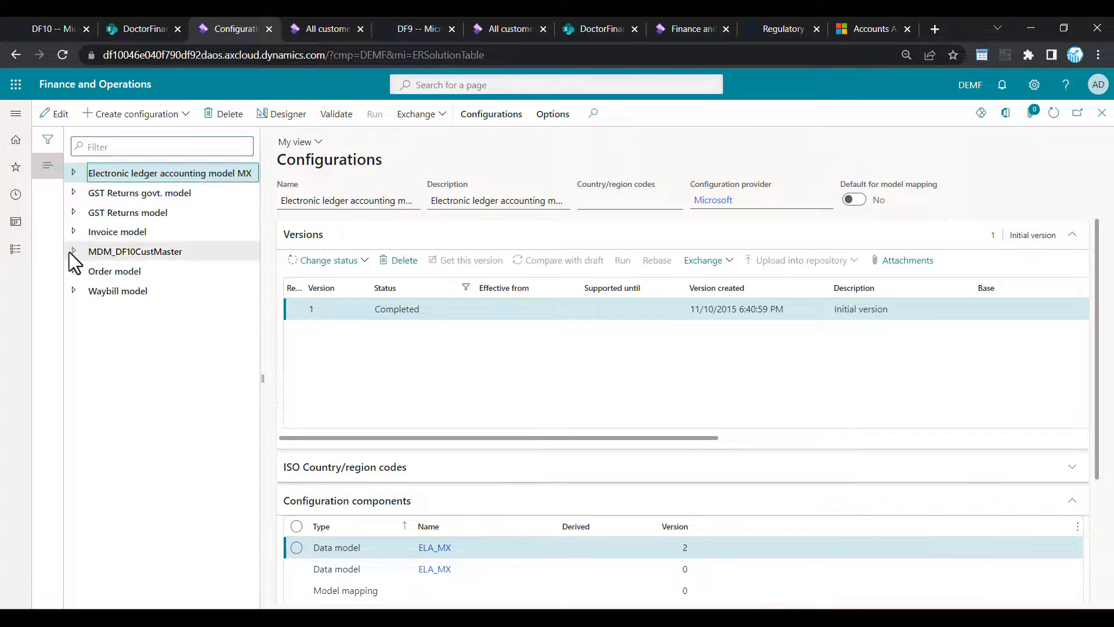
- Open the MDM_DF10CustMaster data model in the designer and examine the 1710_DT1Text and 1720_DT1Value nodes under RecList, then close it
click(72, 252)
click(106, 251)
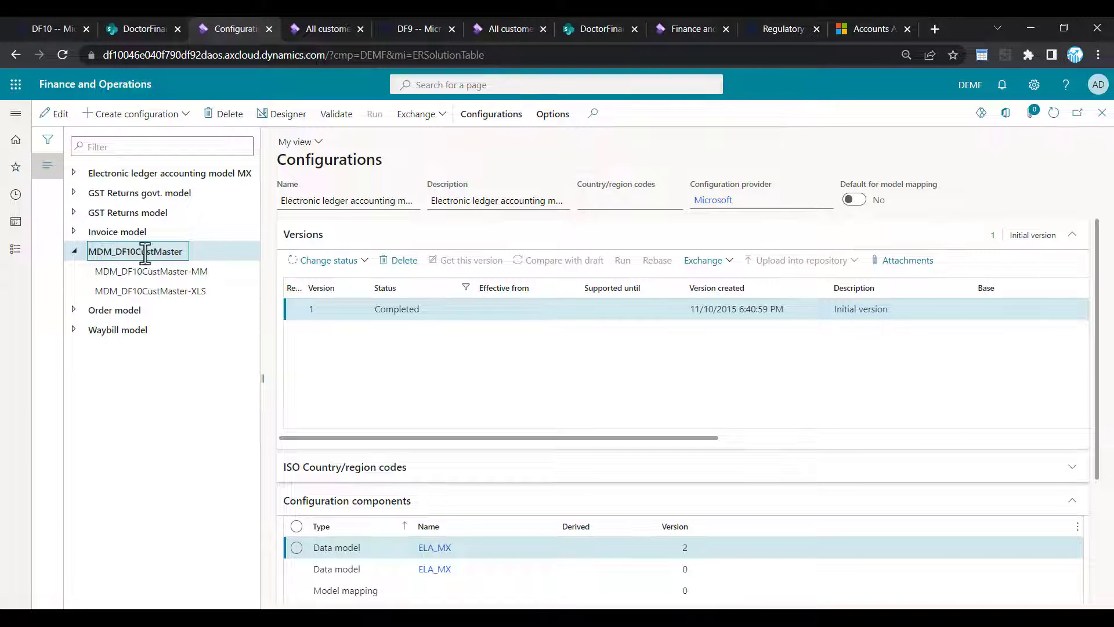
click(288, 116)
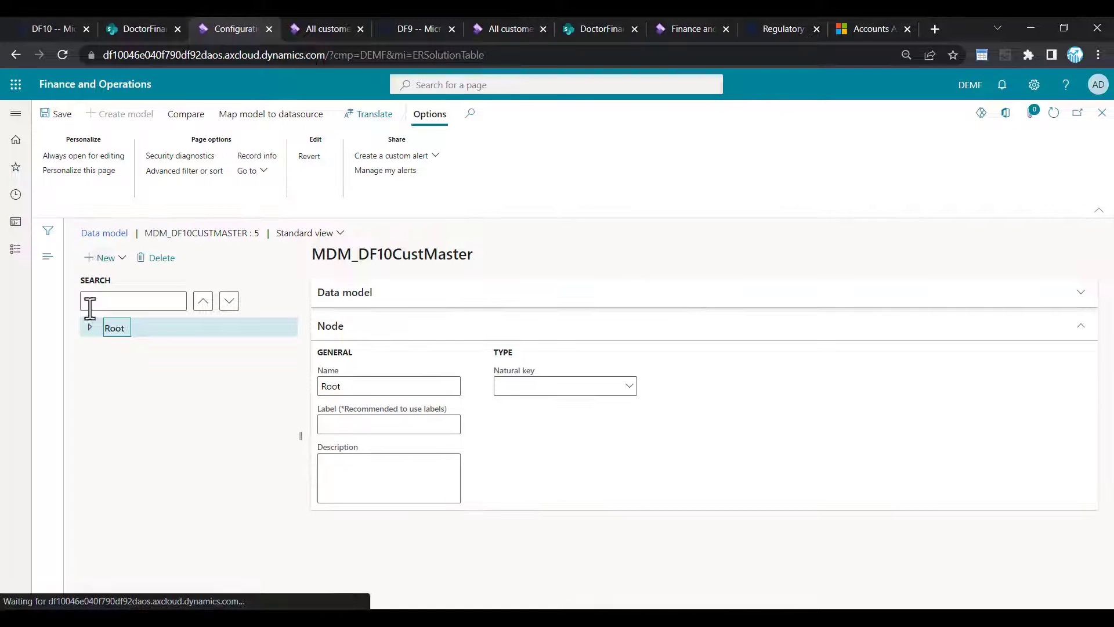
click(89, 328)
click(97, 348)
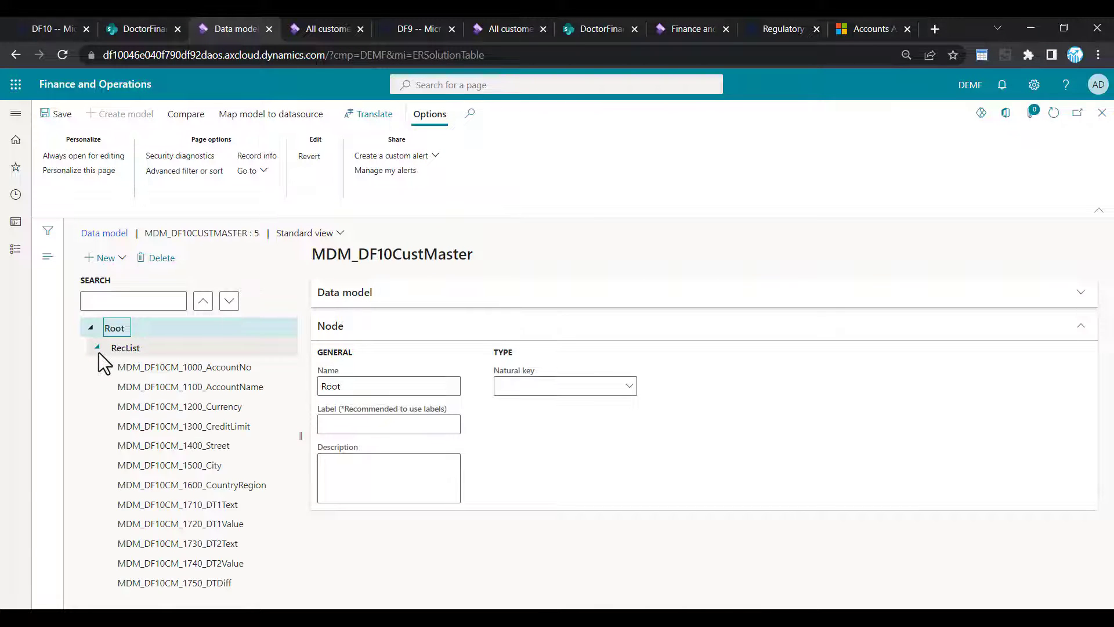
click(182, 505)
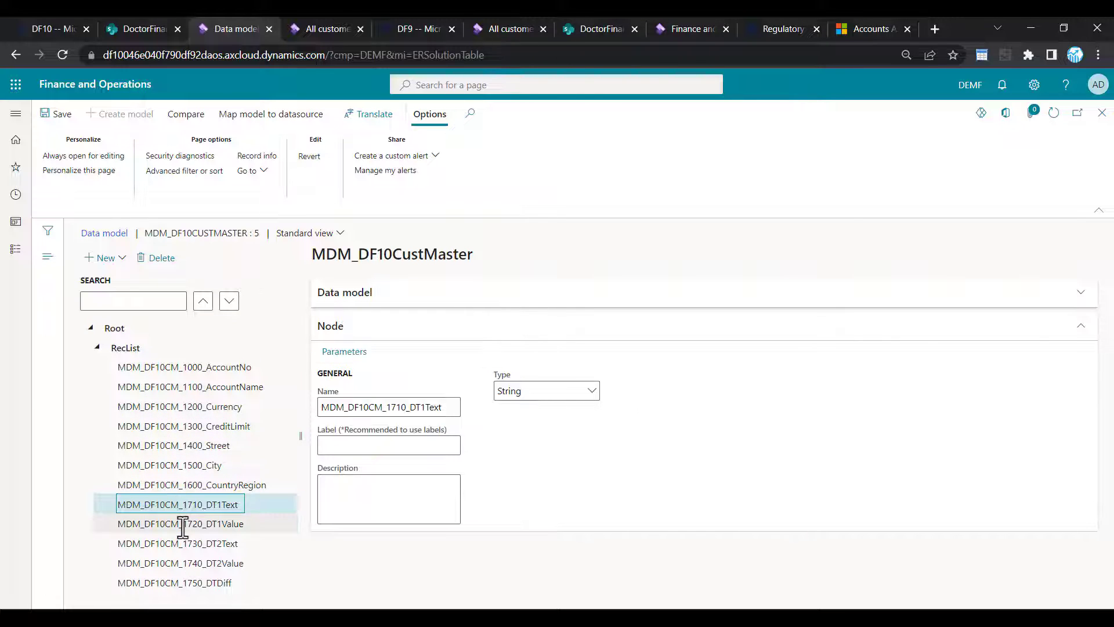
click(183, 524)
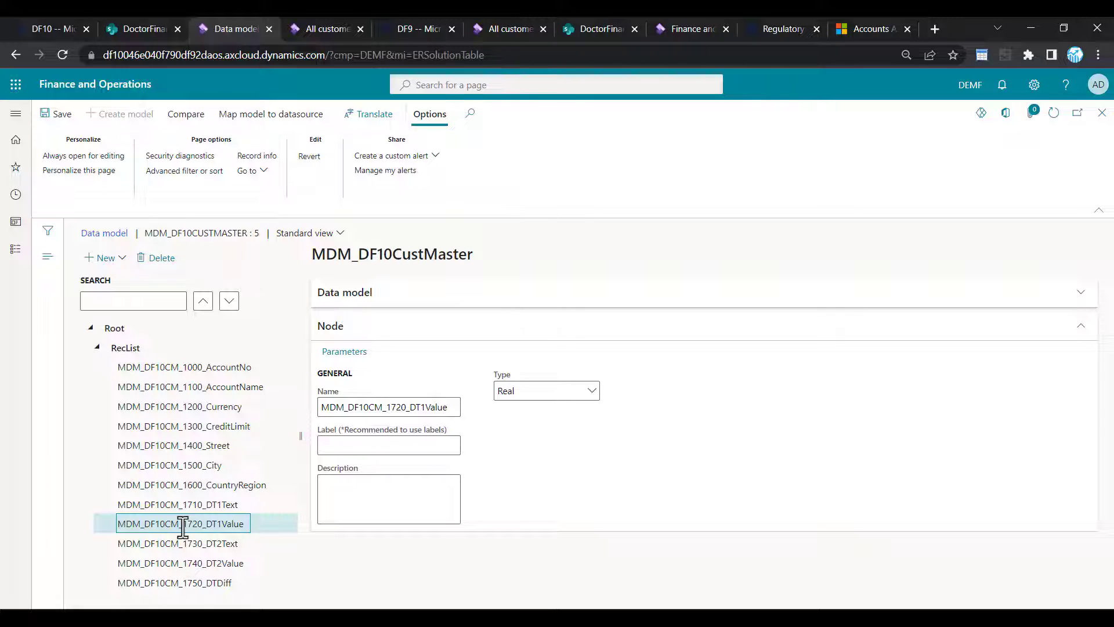
click(1101, 114)
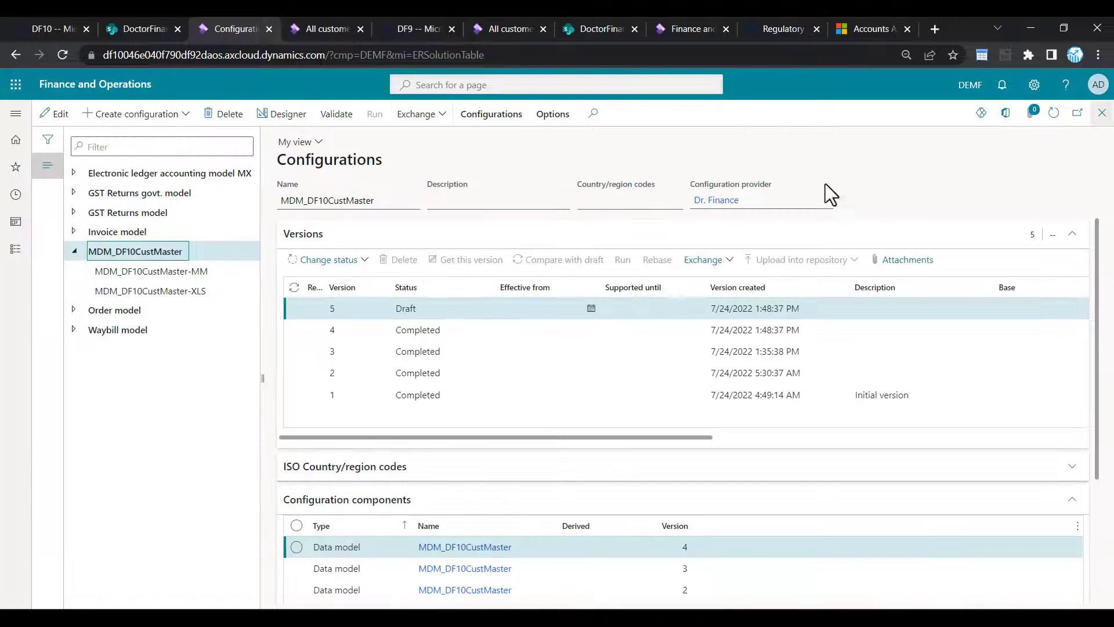
- Open the MDM_DF10CustMaster-MM model mapping in the designer and examine its CustTable and CustTableFiltered data sources
click(185, 272)
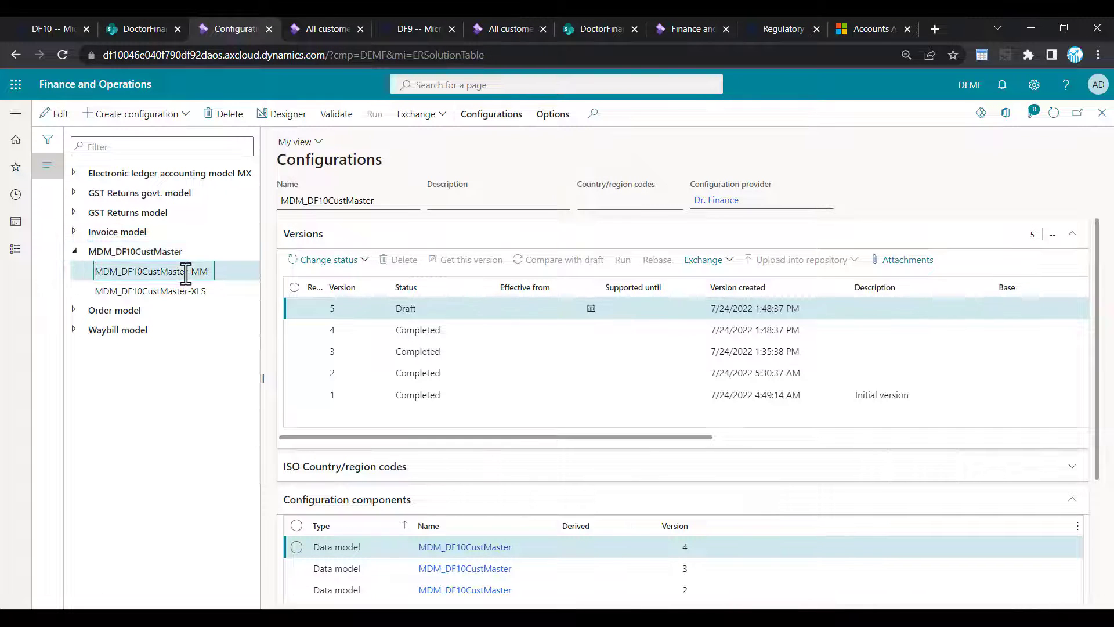
click(288, 115)
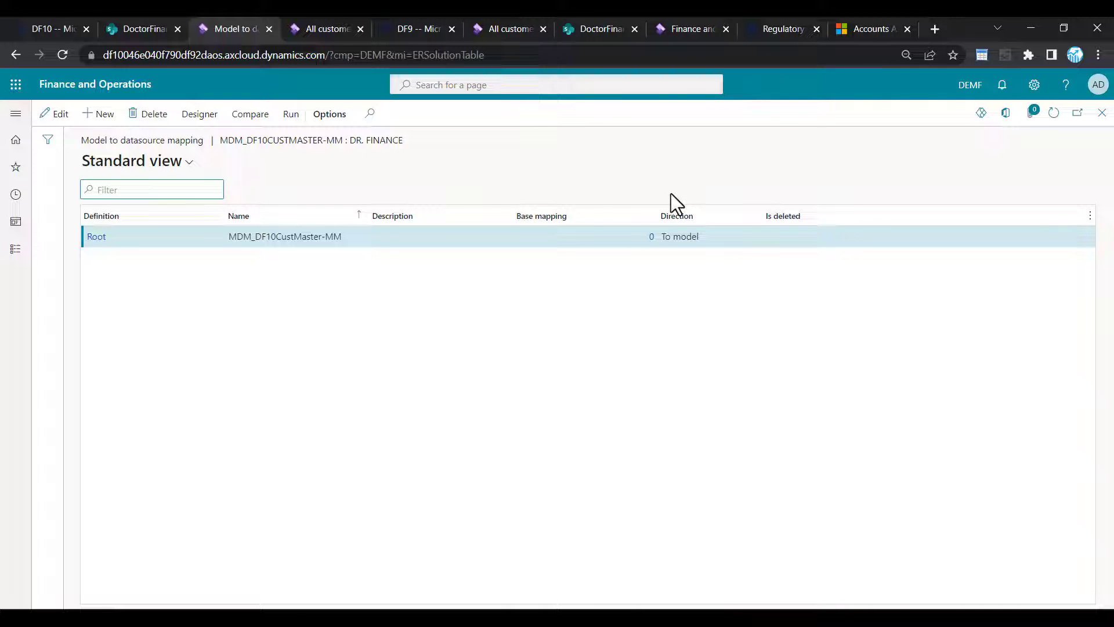
click(200, 116)
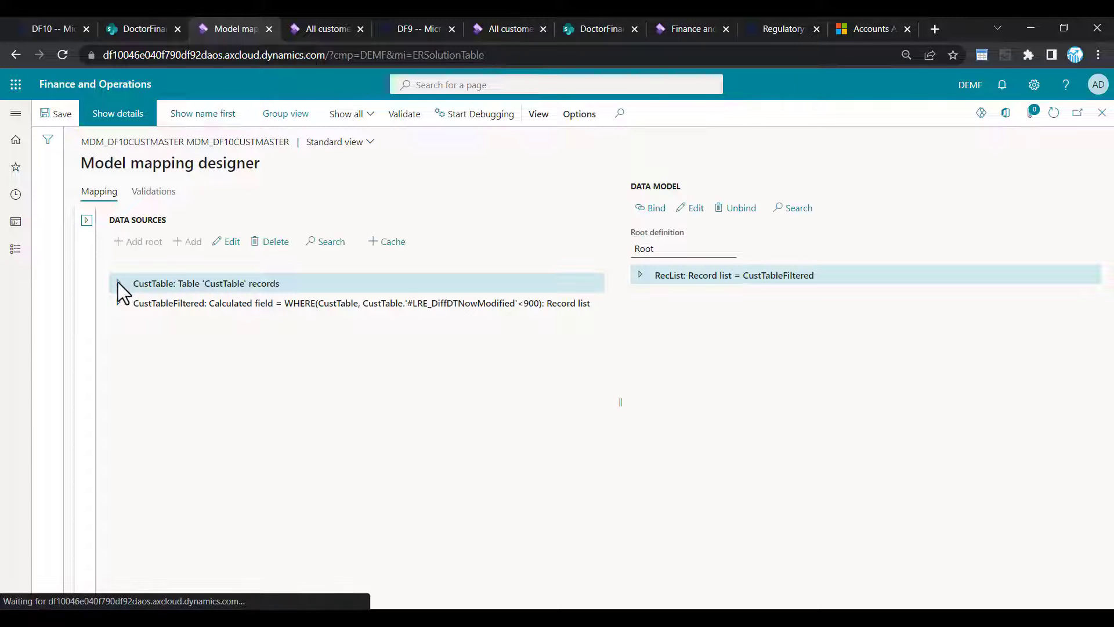
click(119, 283)
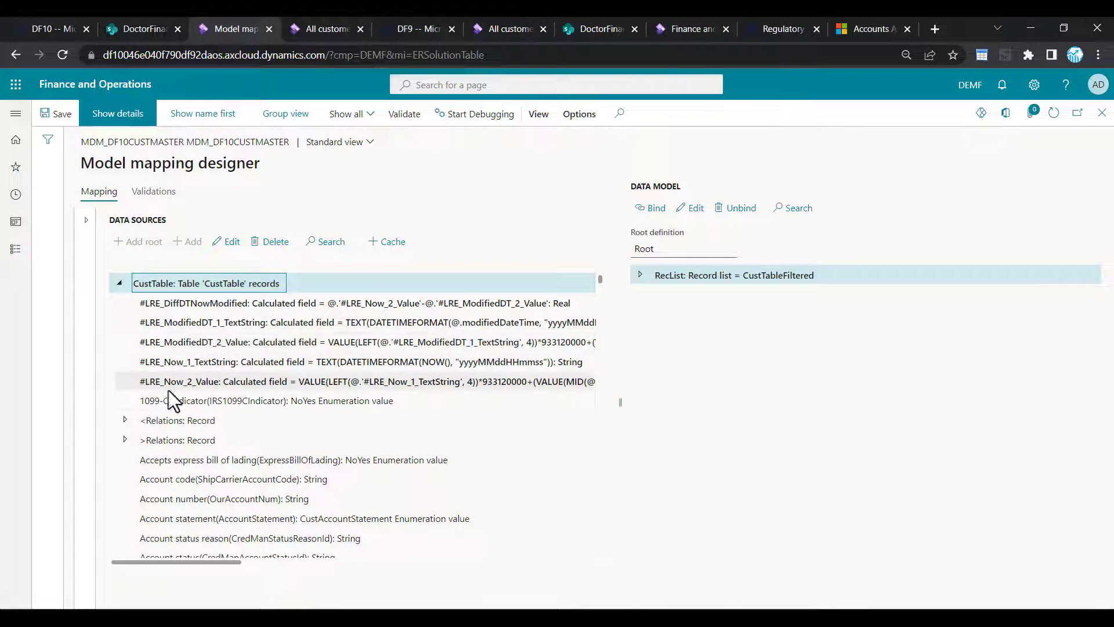
click(119, 282)
click(191, 303)
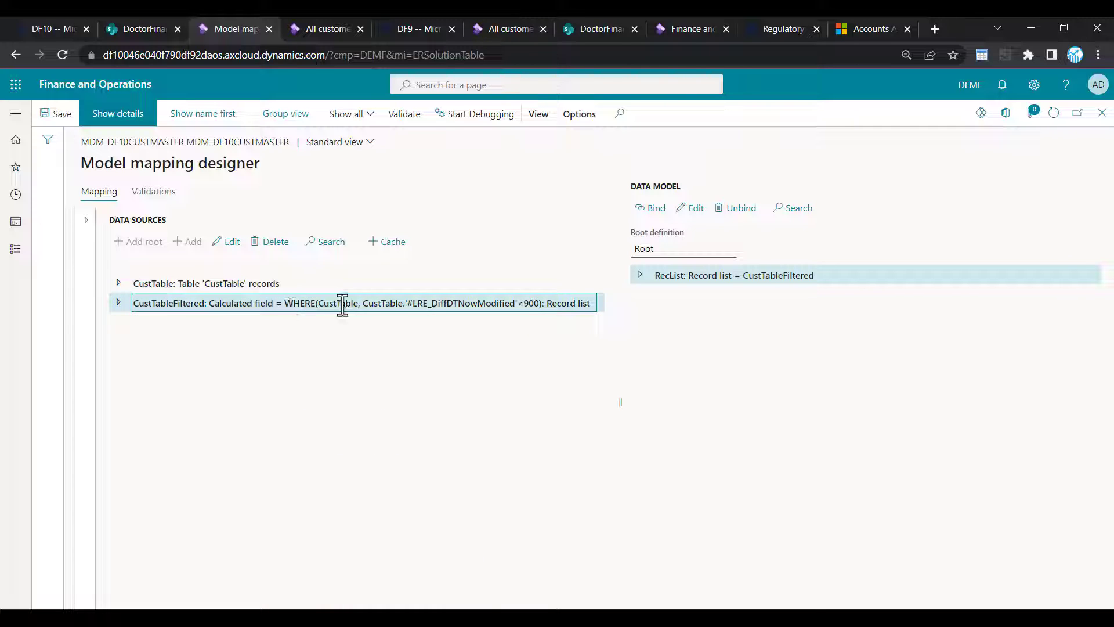
- Examine the field bindings under RecList in the data model, then close the mapping designer and return to the configurations
click(638, 279)
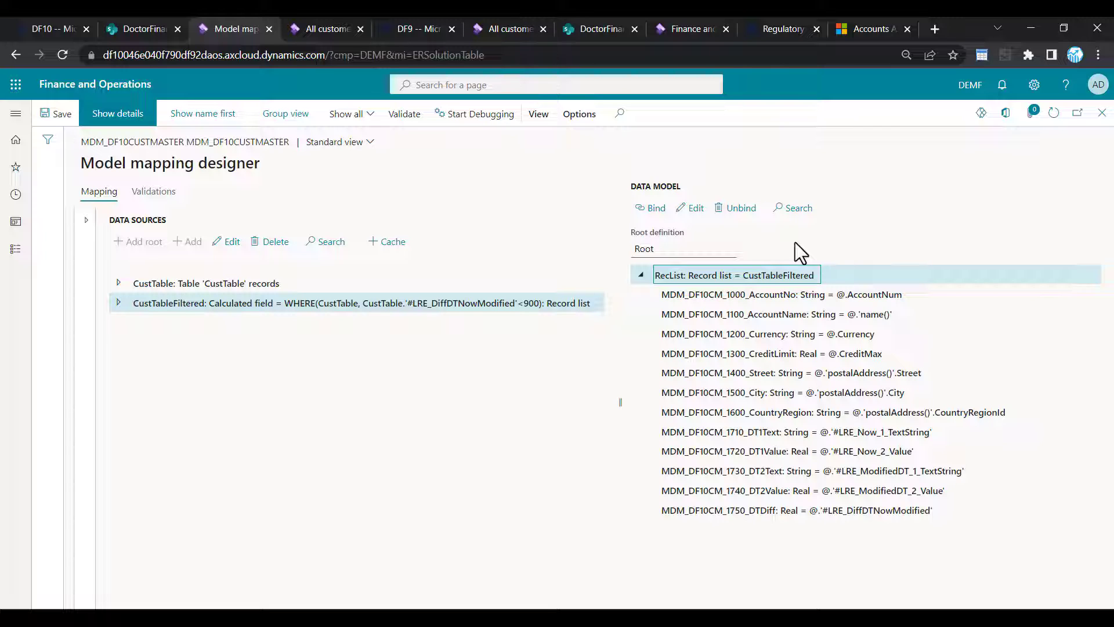
click(1101, 113)
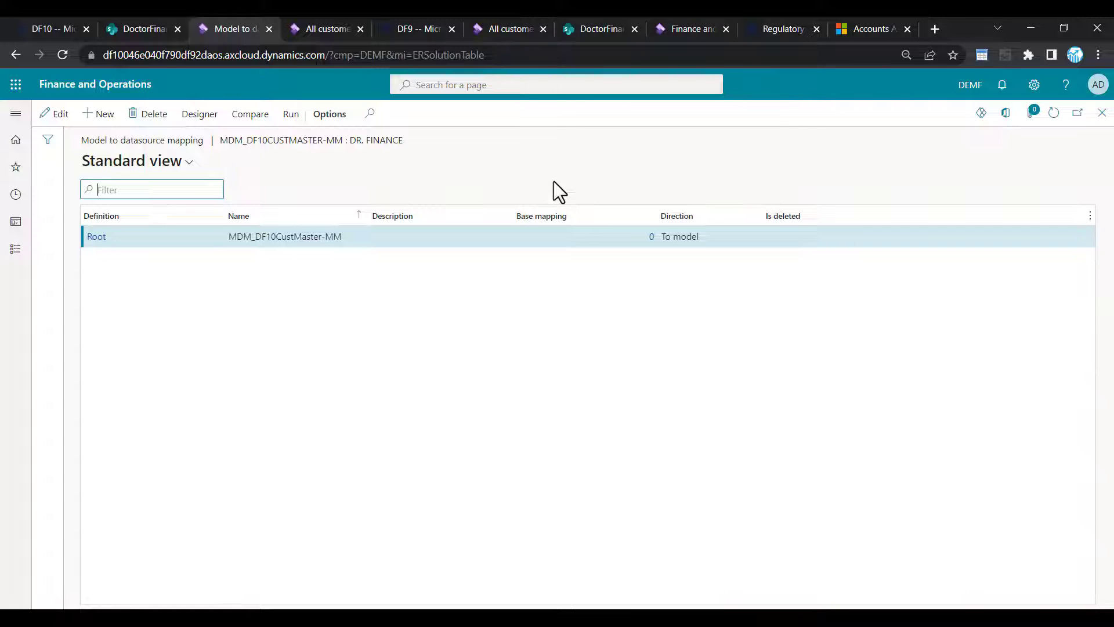
click(1101, 112)
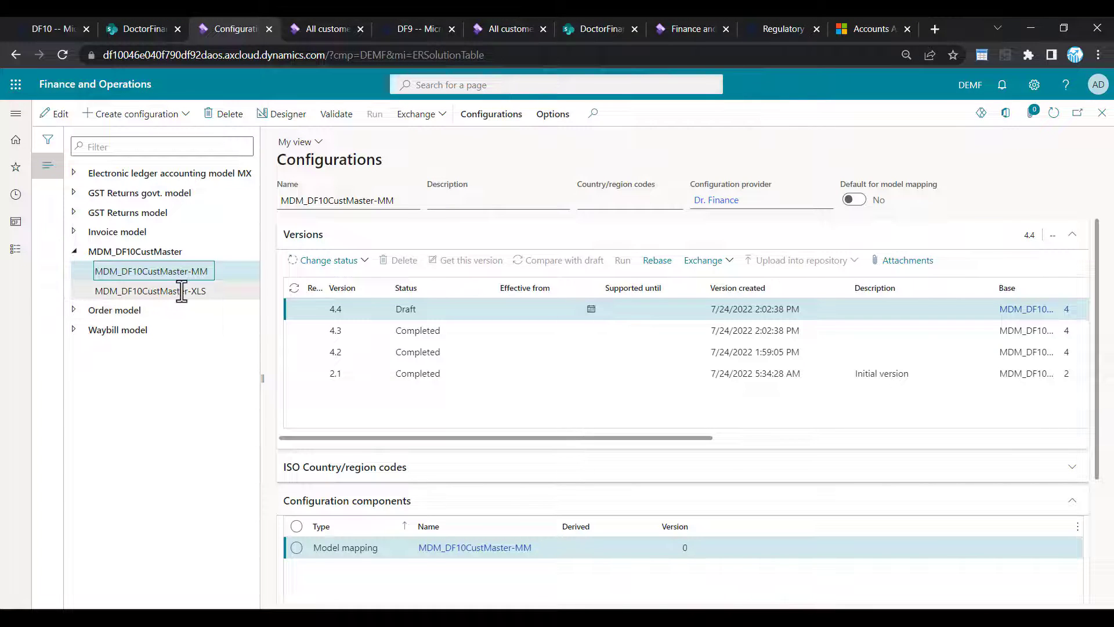
- Open the MDM_DF10CustMaster-XLS format in the designer, examine the Table1 range cells and the Testfield cell, then close it
click(182, 291)
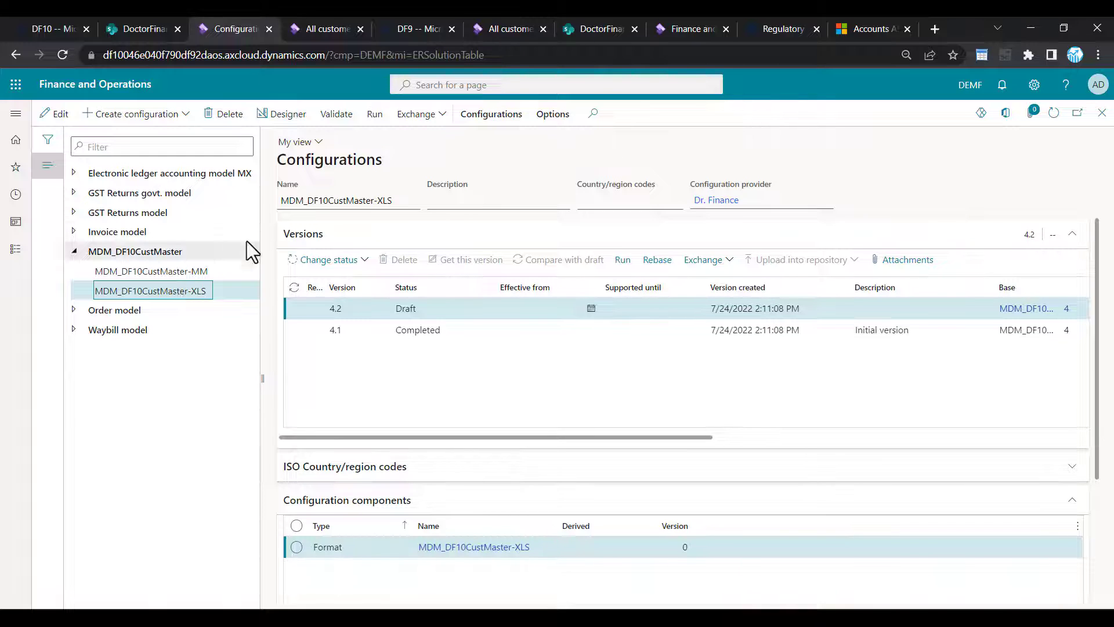
click(285, 117)
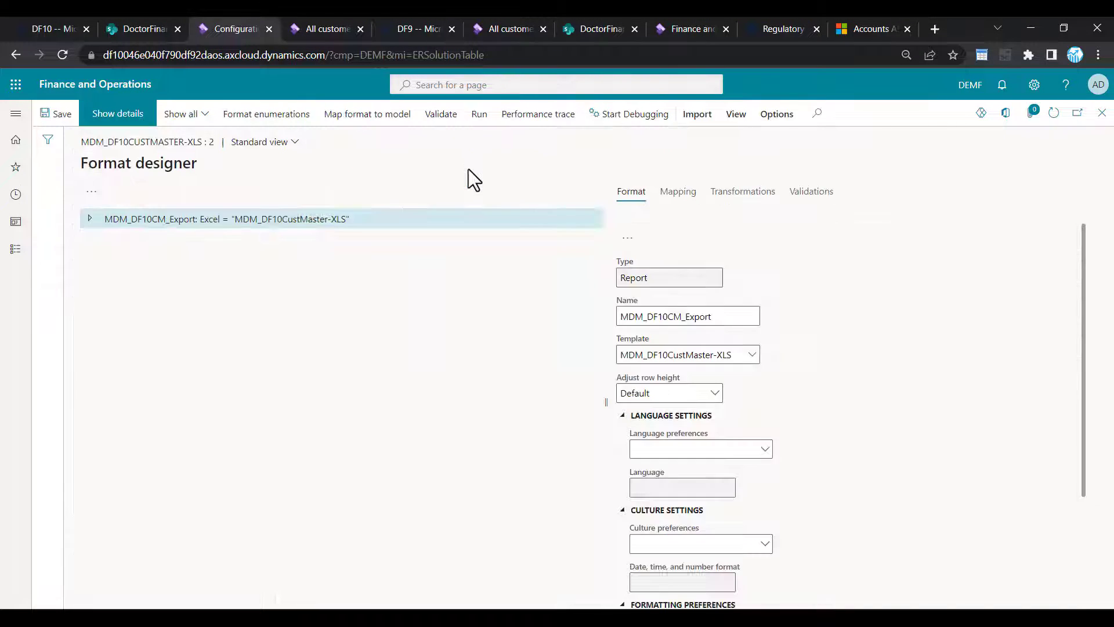
click(93, 220)
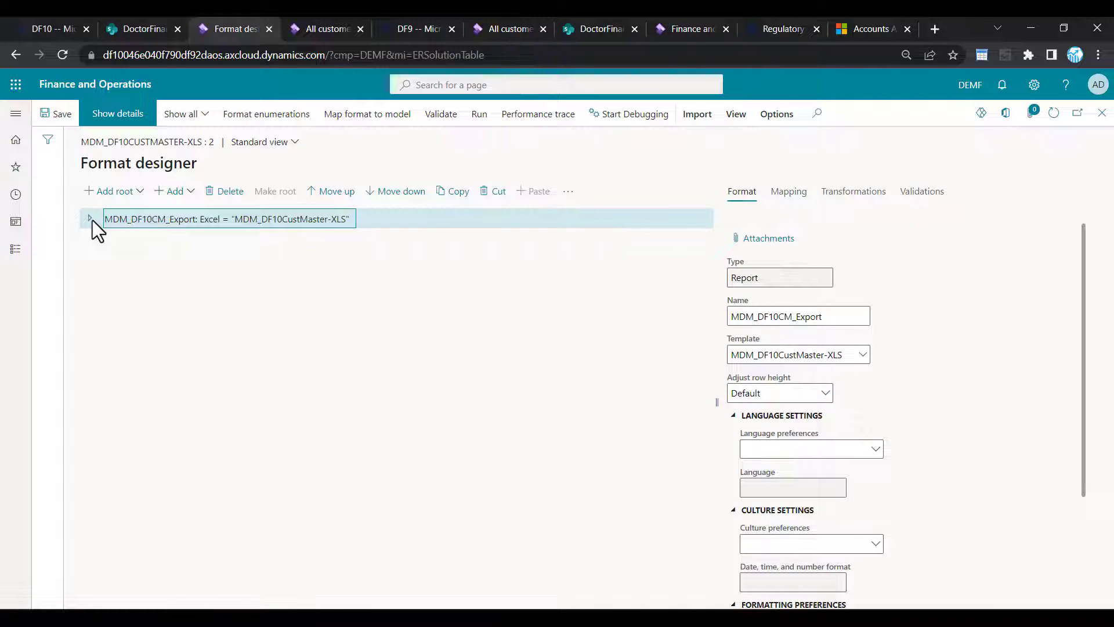
click(96, 238)
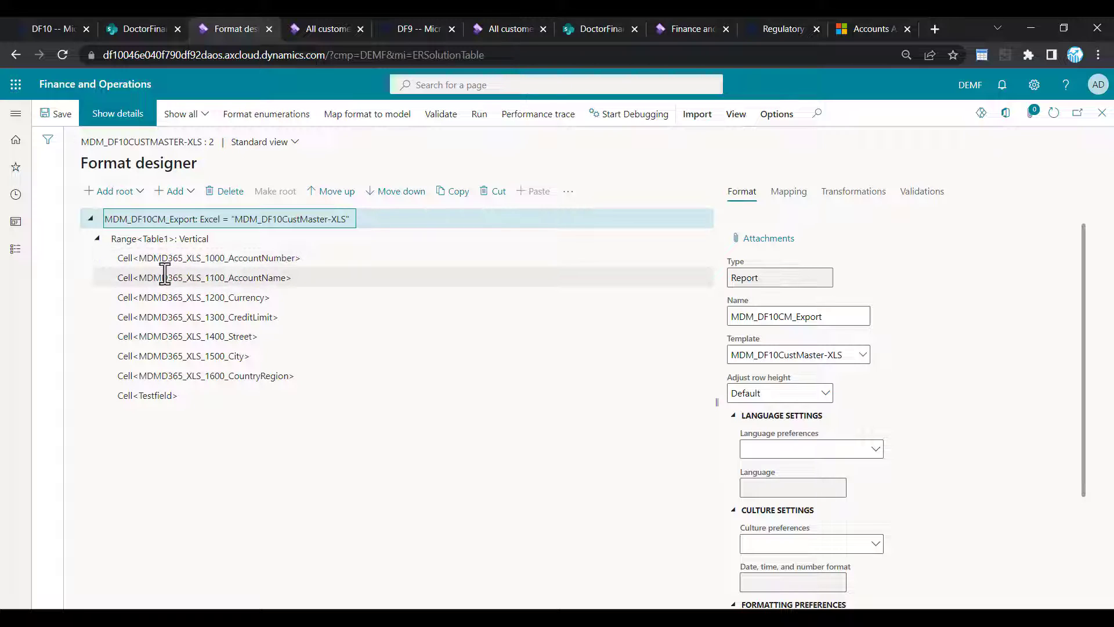
click(249, 396)
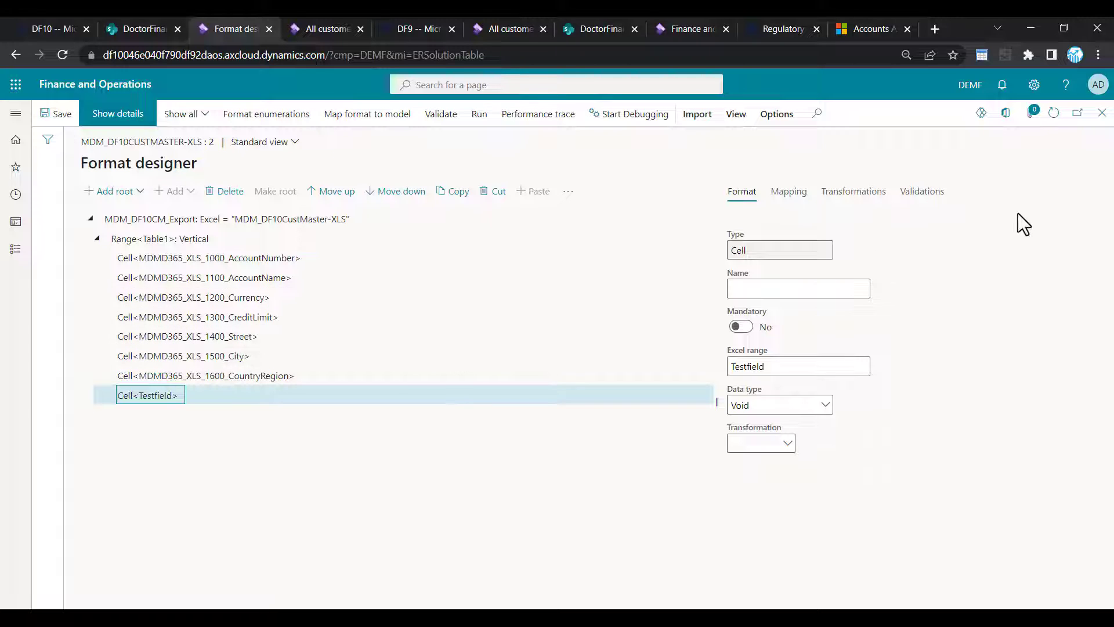
click(1100, 116)
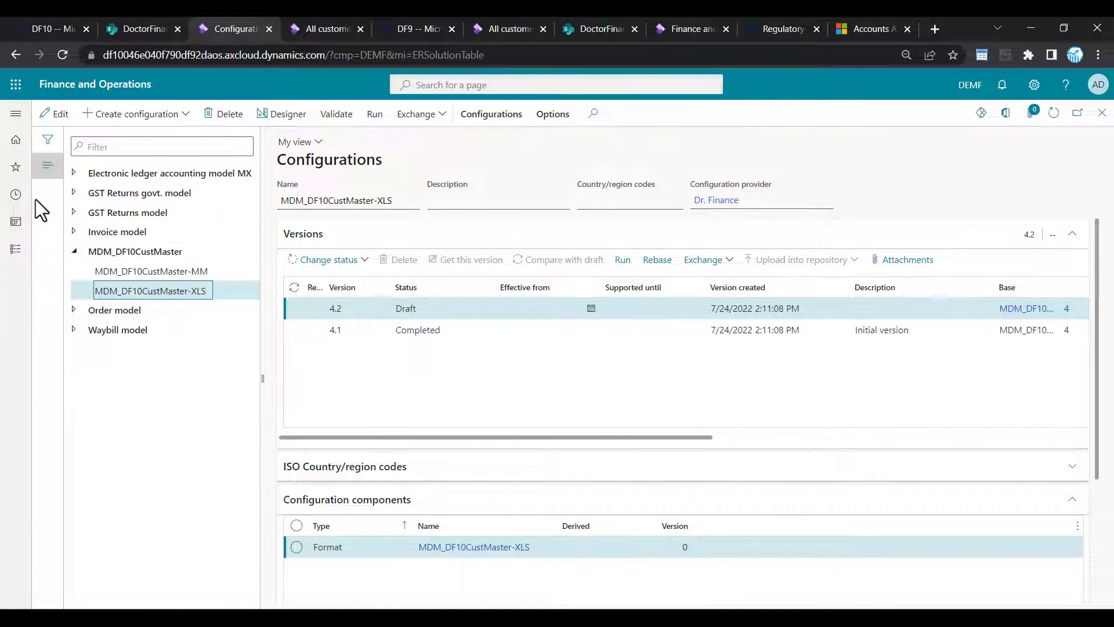
- Review the Power BI destination settings of MDM_DF10CustMaster-XLS under Electronic reporting destination and check the MDM_DF10_CustExport SharePoint library
click(18, 197)
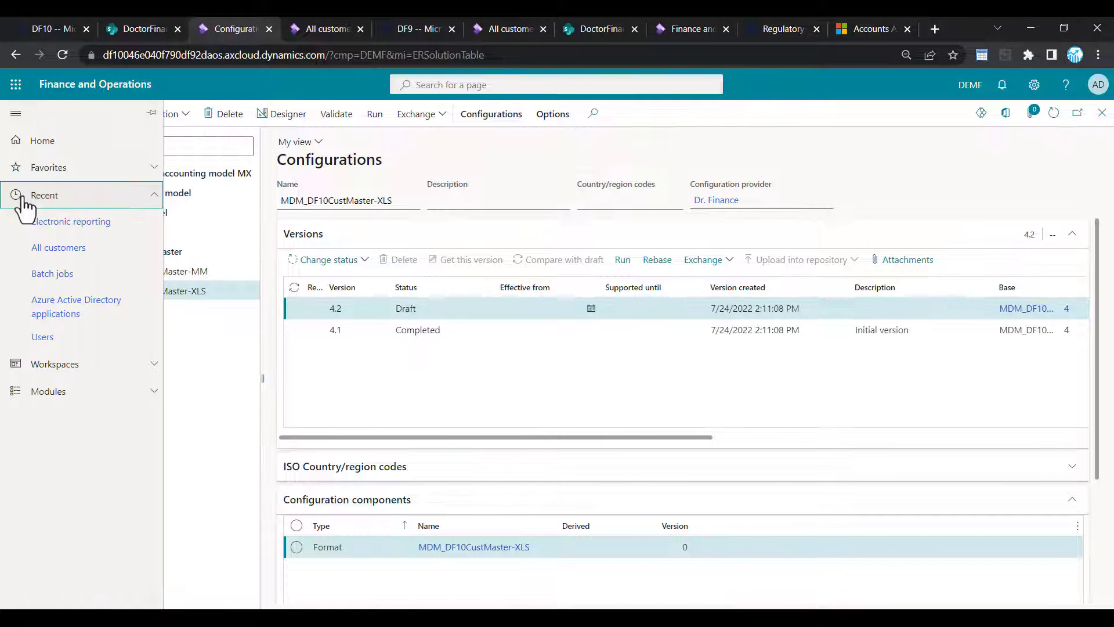
click(54, 228)
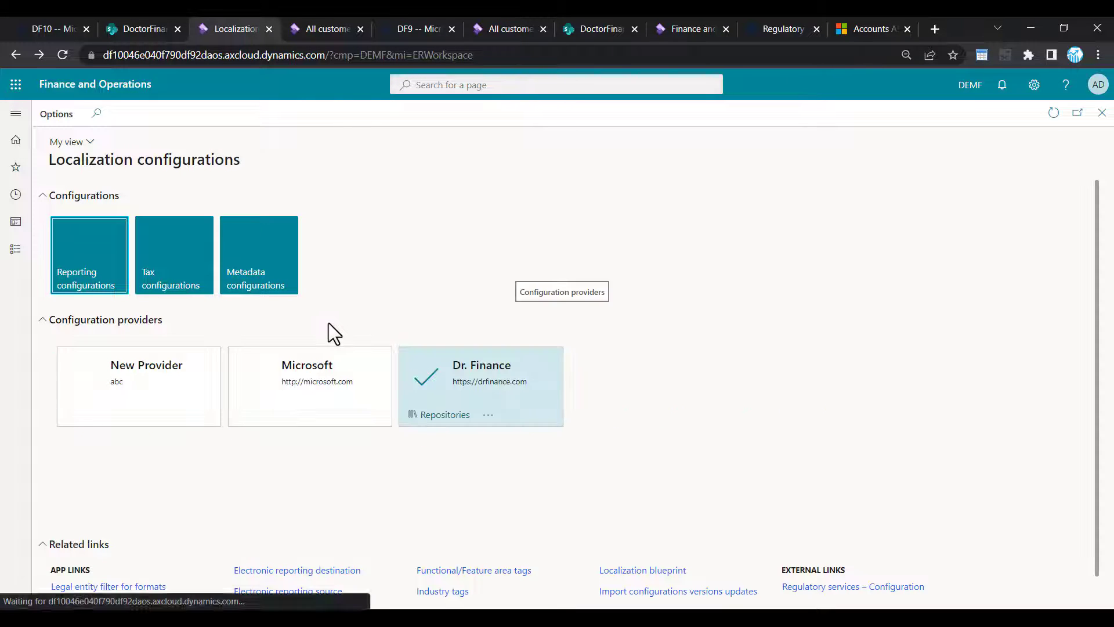
scroll(356, 429, down, 1)
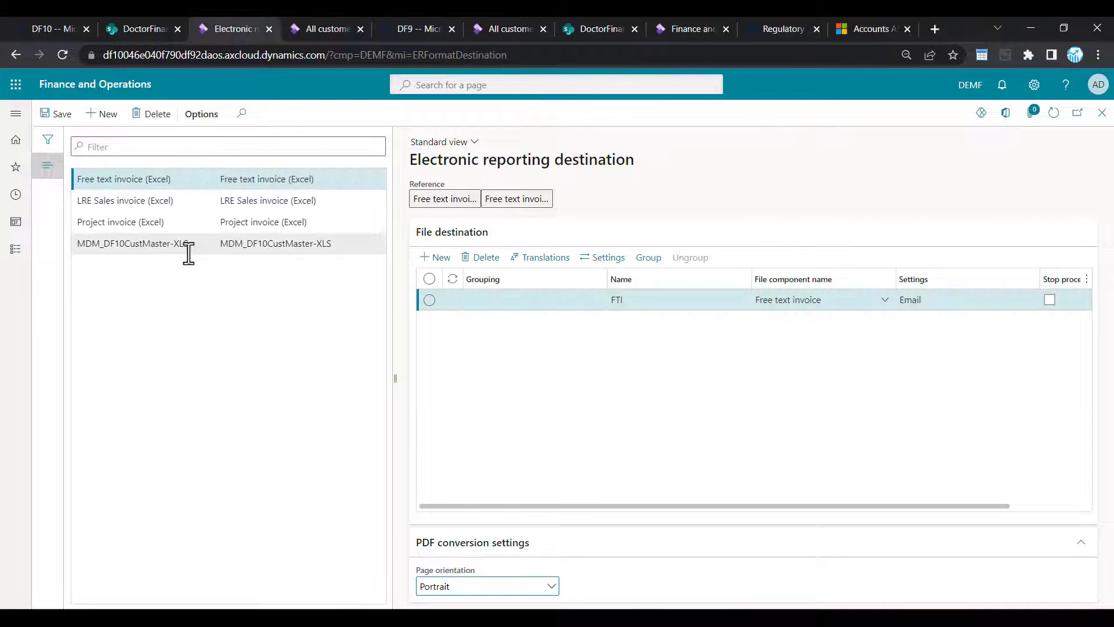
click(188, 249)
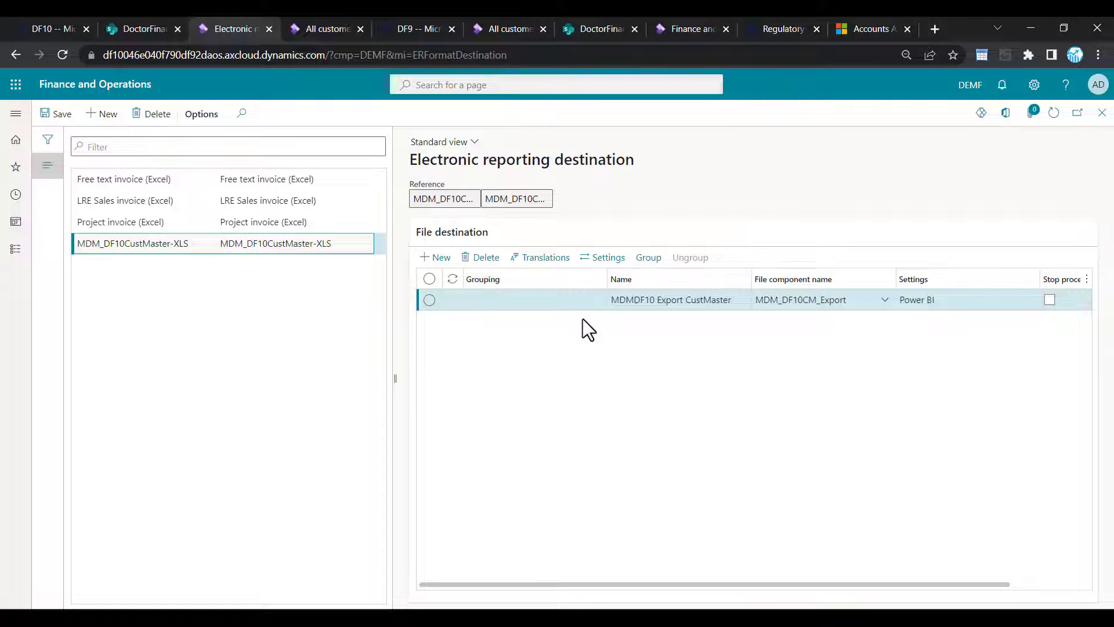
click(605, 258)
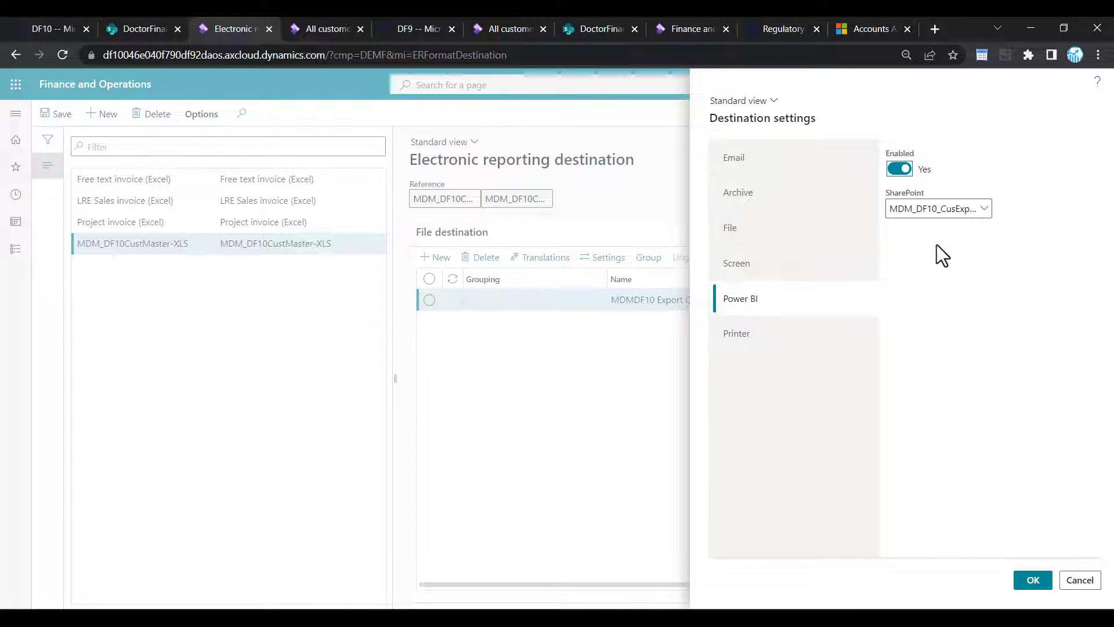
click(622, 265)
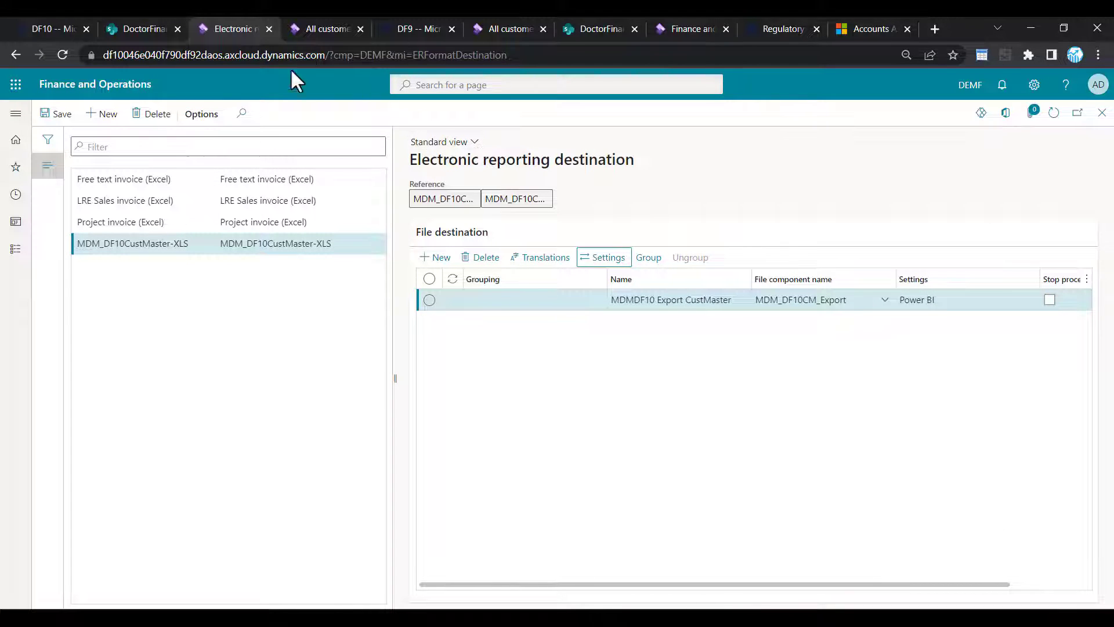
click(145, 27)
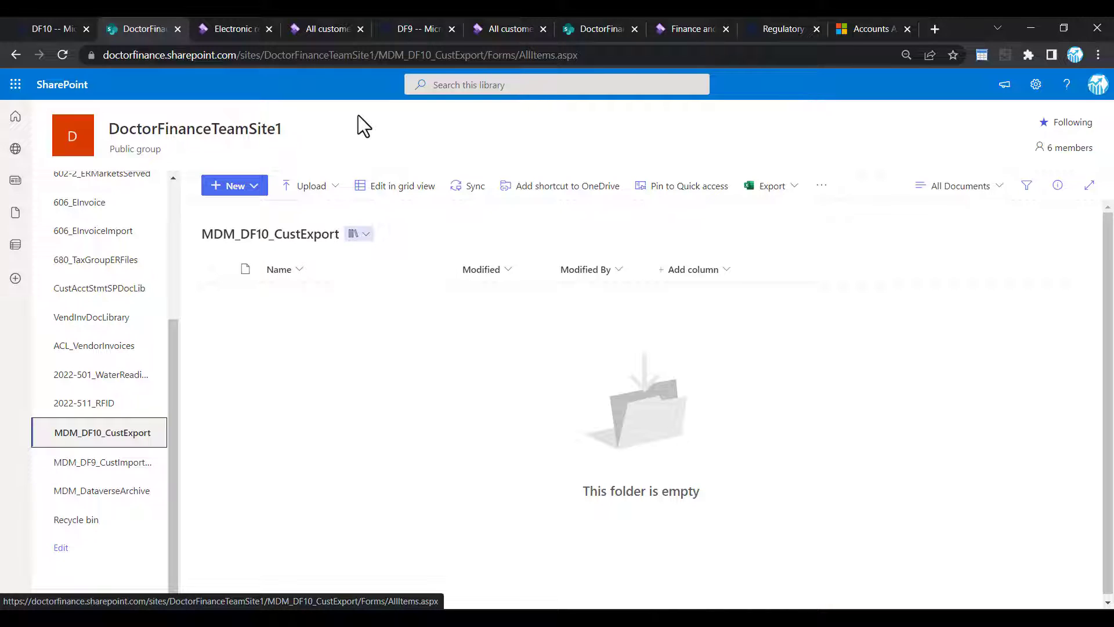
- Refresh the DF9 customer list and the Sales Hub accounts list to look for the new customer
click(509, 32)
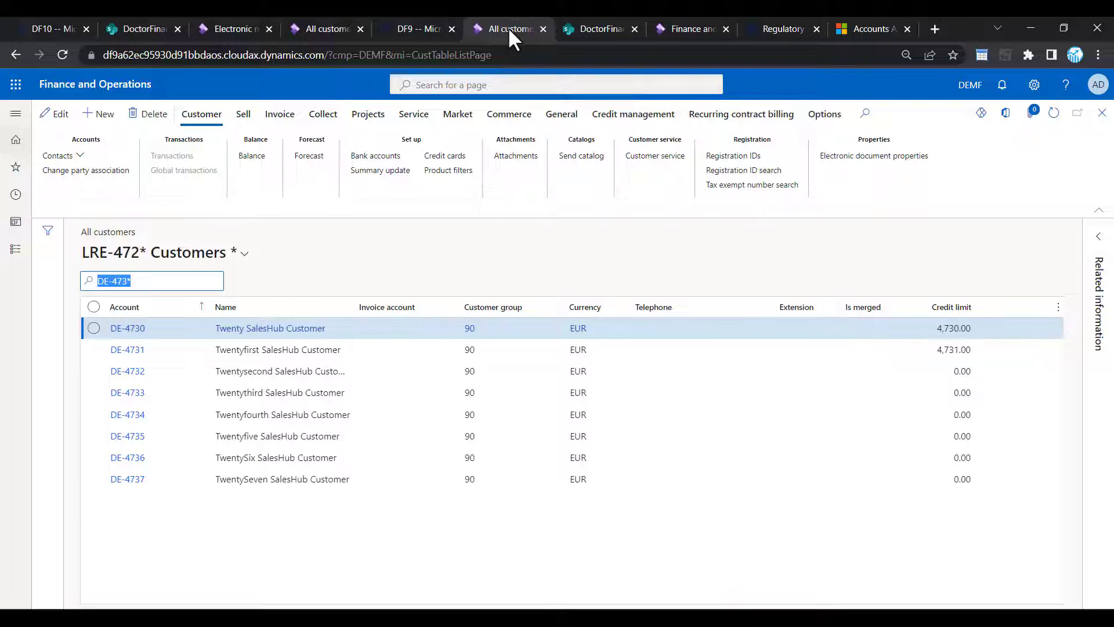
click(1052, 114)
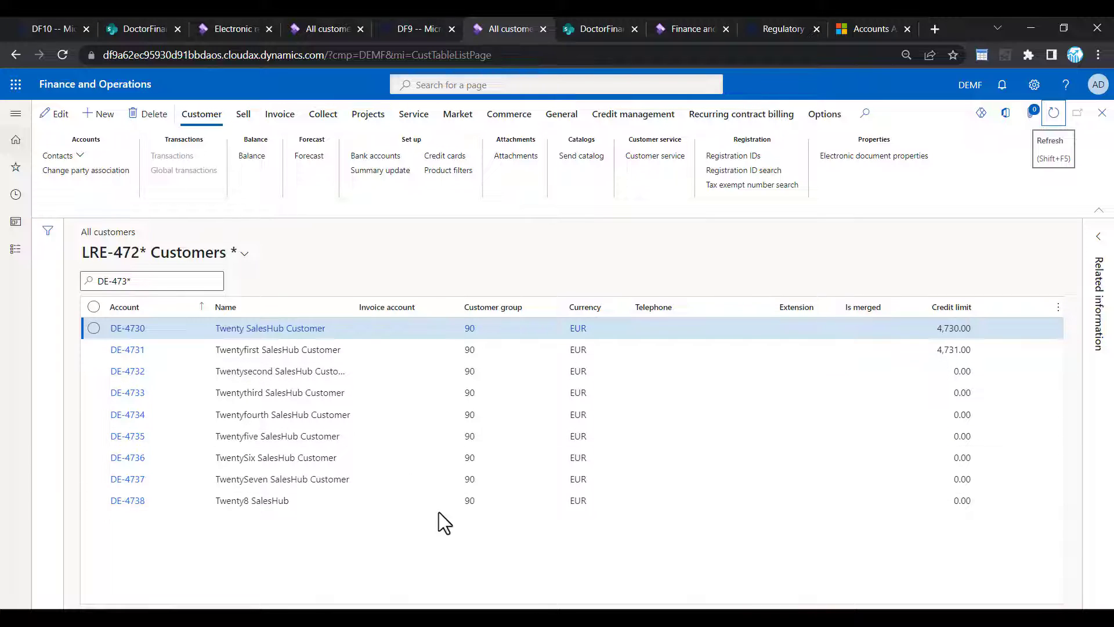
mouse_move(473, 505)
click(869, 30)
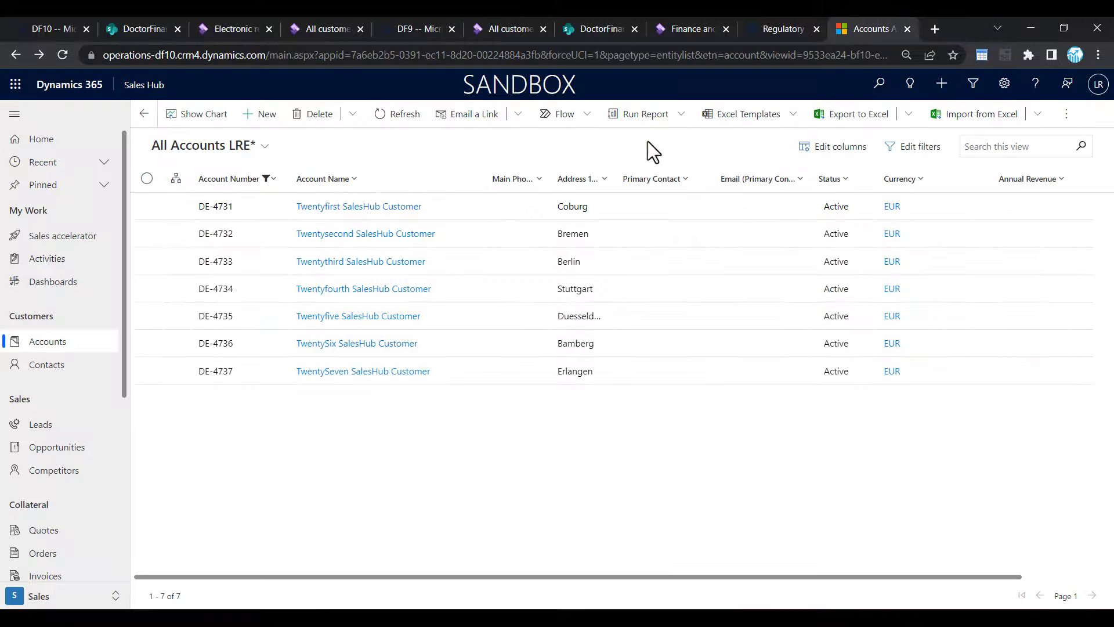
click(390, 116)
- Switch to the DF9 environment, open Reporting configurations from the Electronic reporting workspace, and filter the configurations by mdm
click(502, 32)
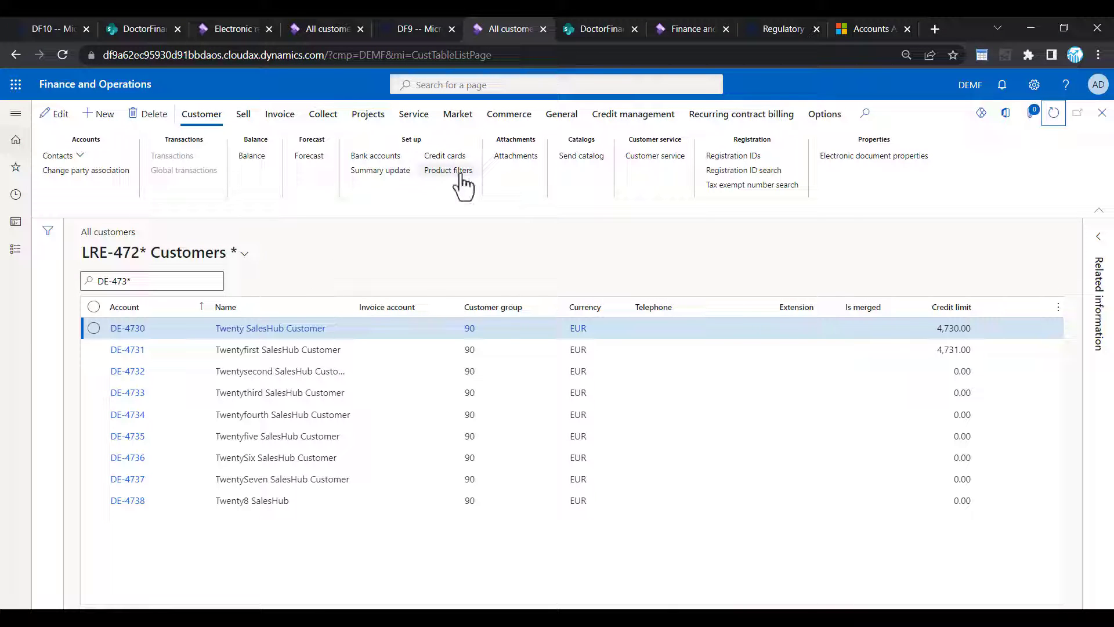
click(15, 196)
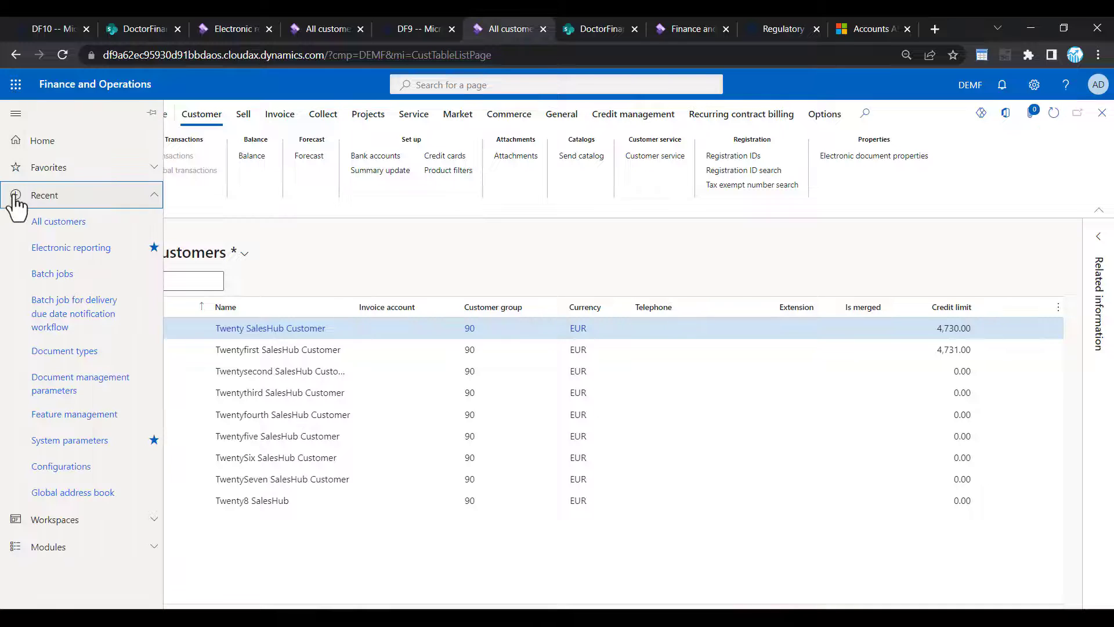
click(56, 251)
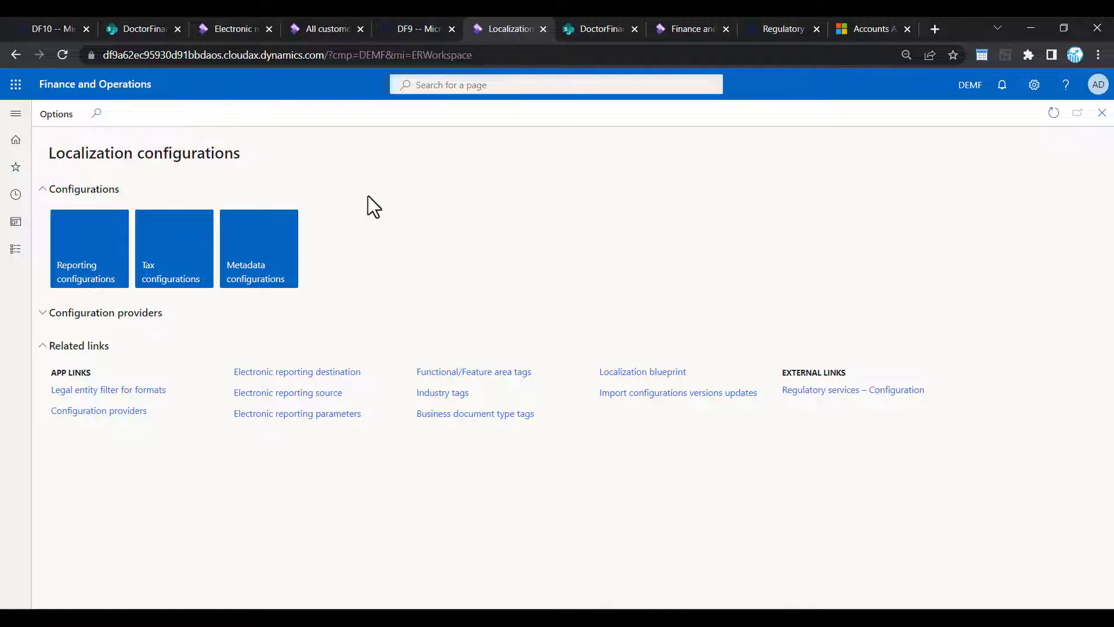
click(298, 216)
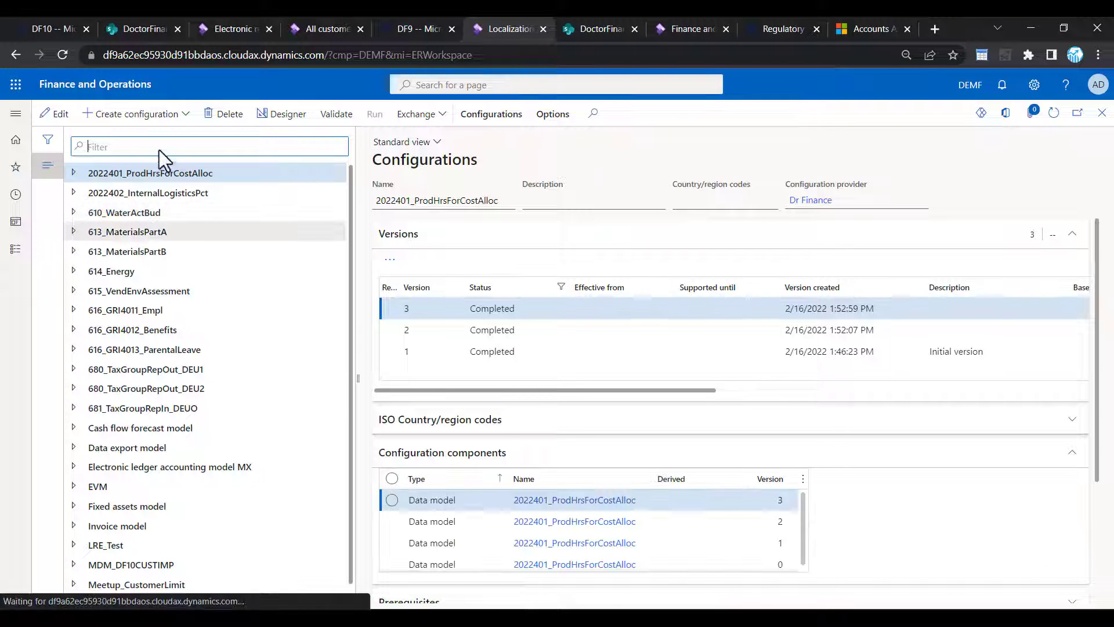
text(mdm)
key(Return)
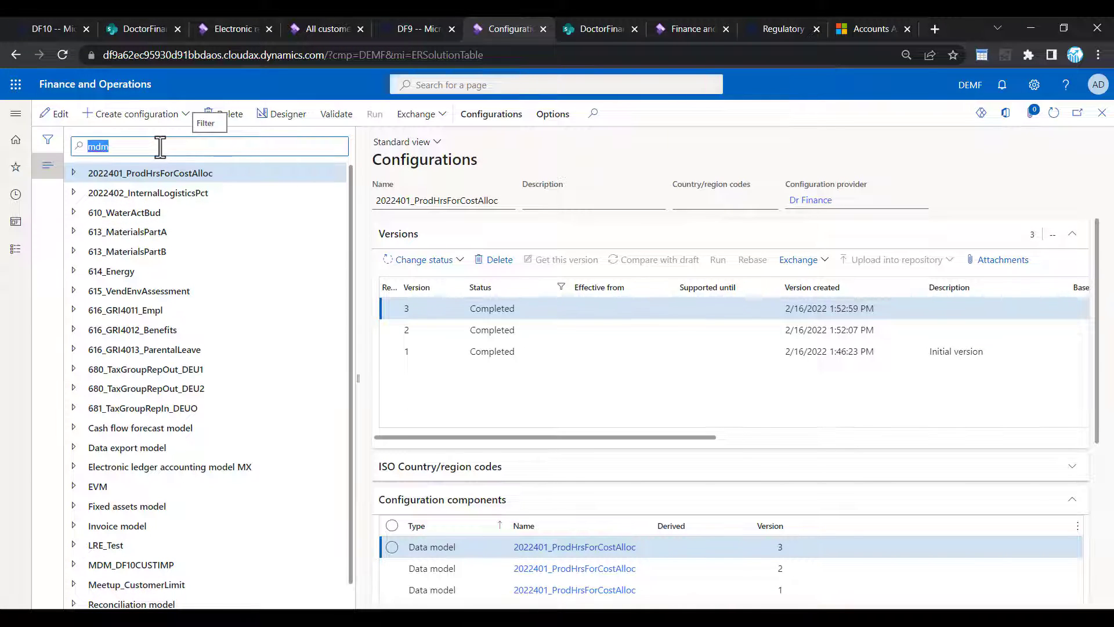
- Open the MDM_DF10CUSTIMP data model in the designer, examine the fields under RecList, then close it
click(73, 173)
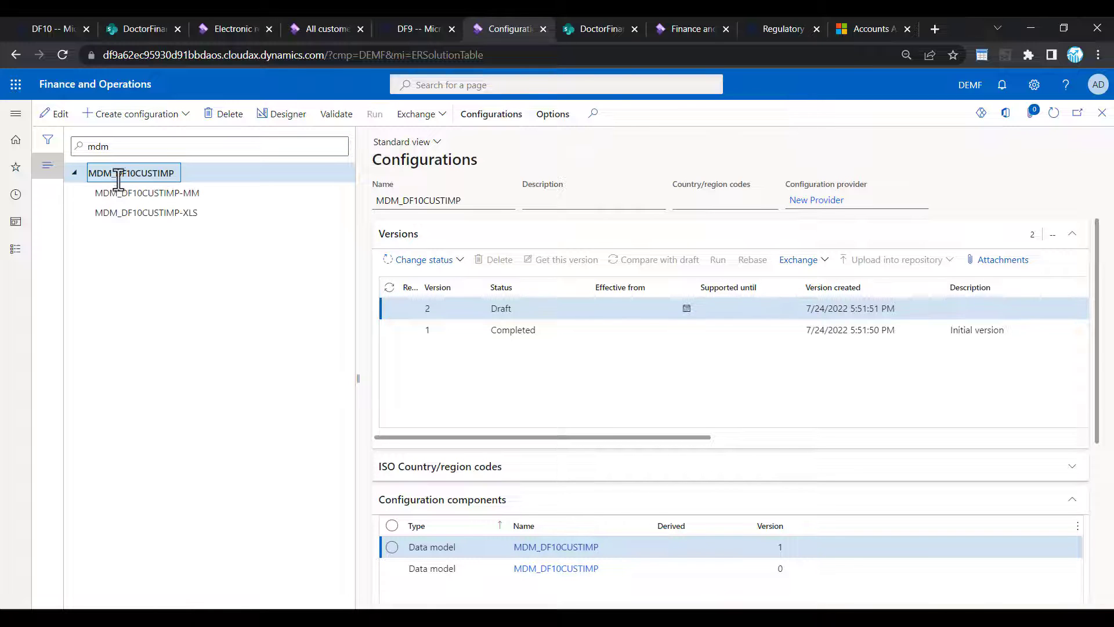
click(287, 119)
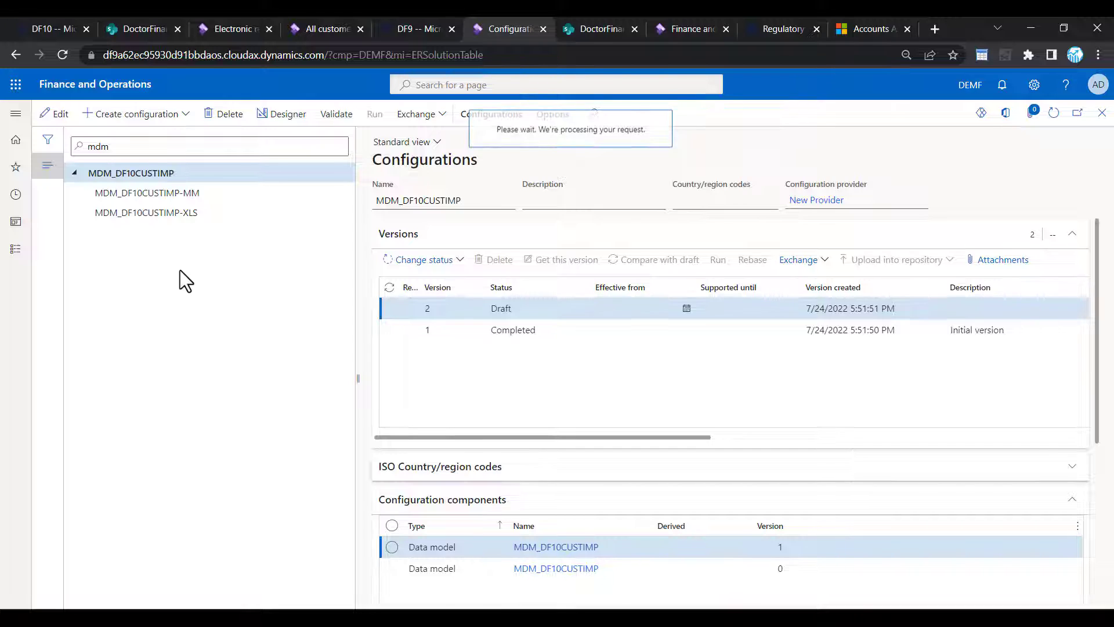
click(89, 240)
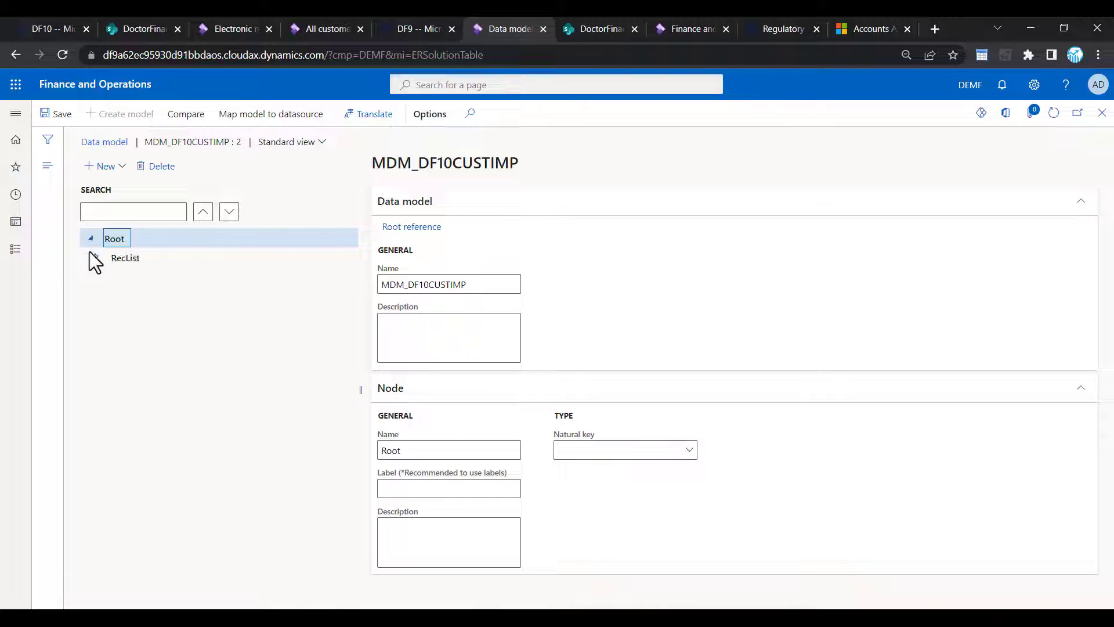
click(94, 258)
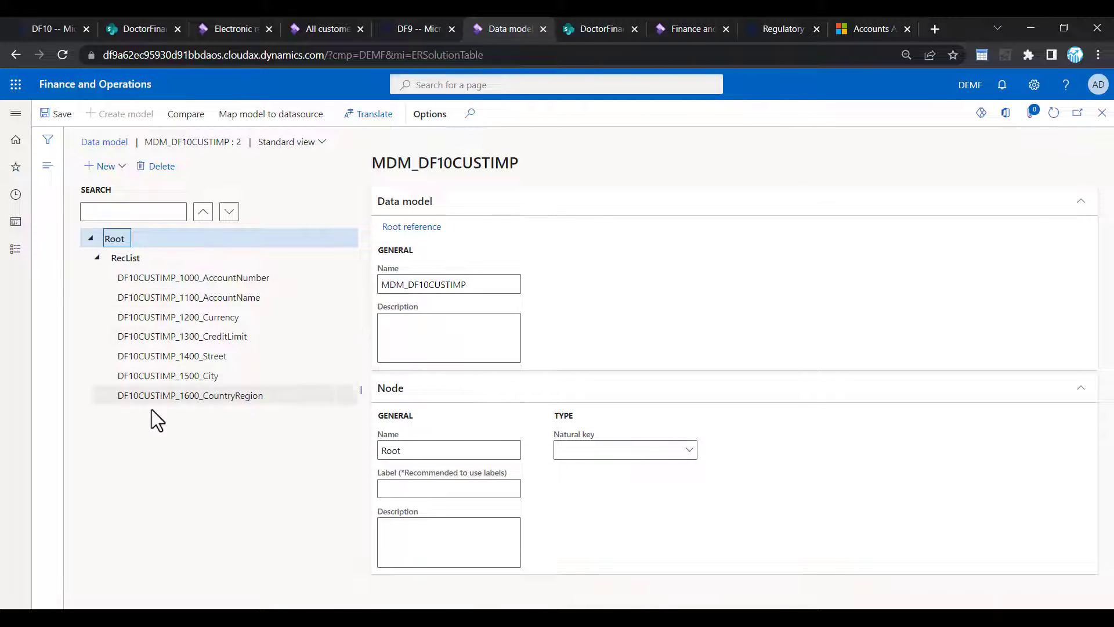
click(1101, 116)
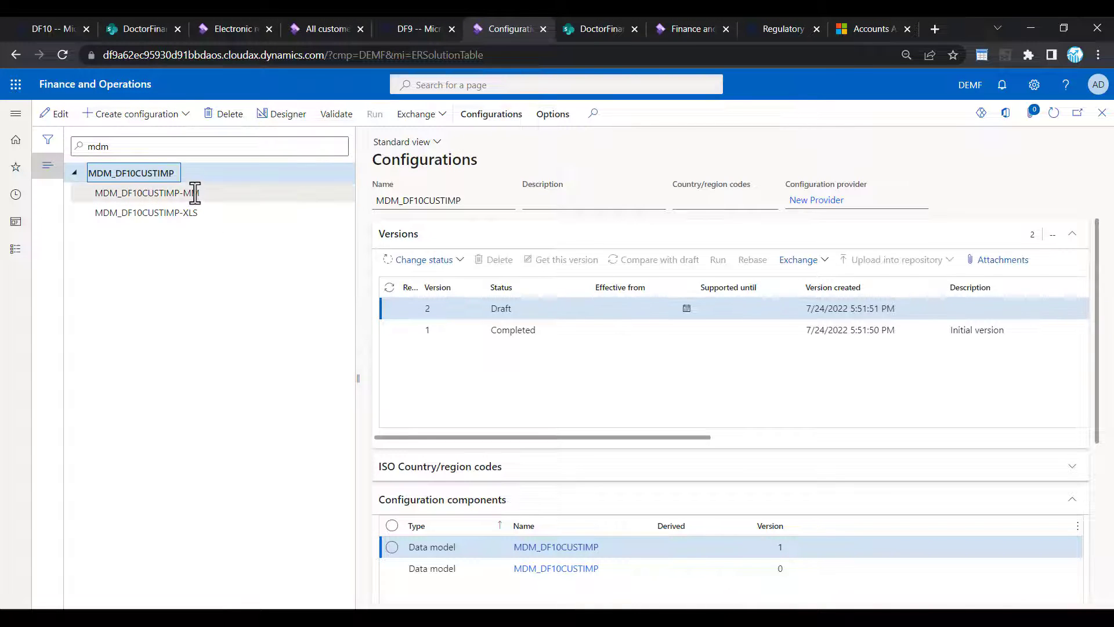
- Open the IMPDF10CustomerMaster mapping of MDM_DF10CUSTIMP-MM in the model mapping designer and expand the MDM_DF10CUSTIMP data source and CustCustomerV3Entity
click(195, 193)
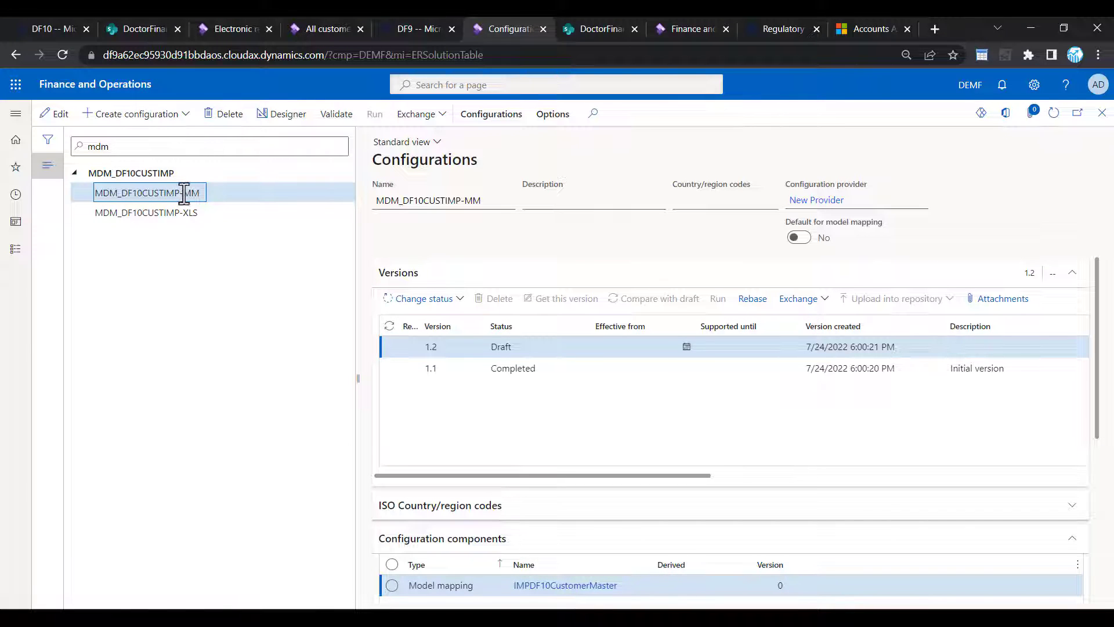
click(281, 123)
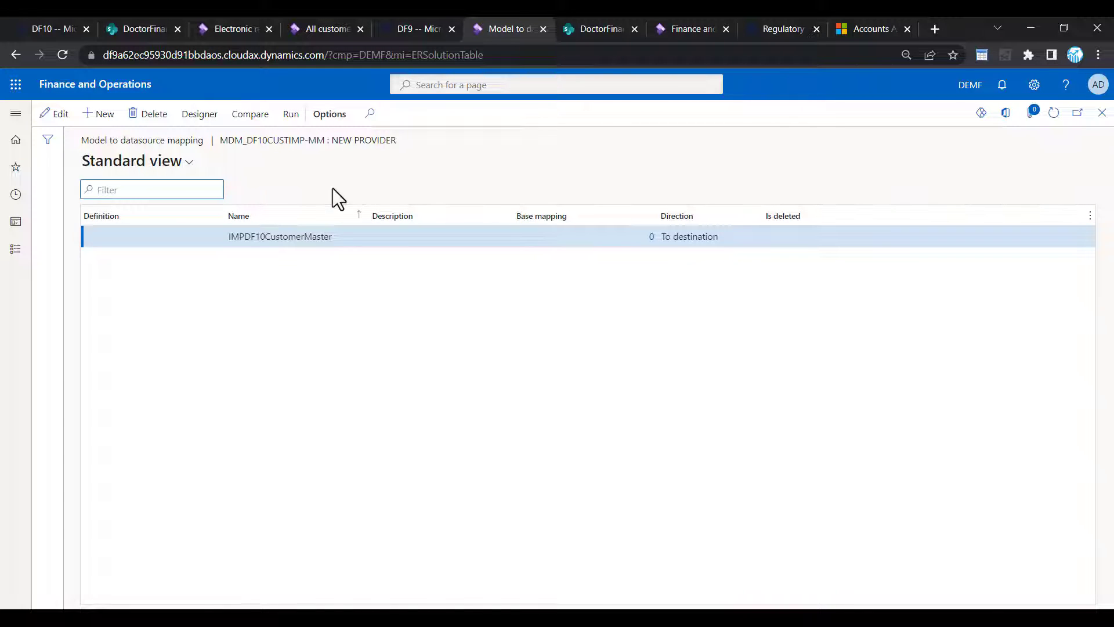
click(206, 116)
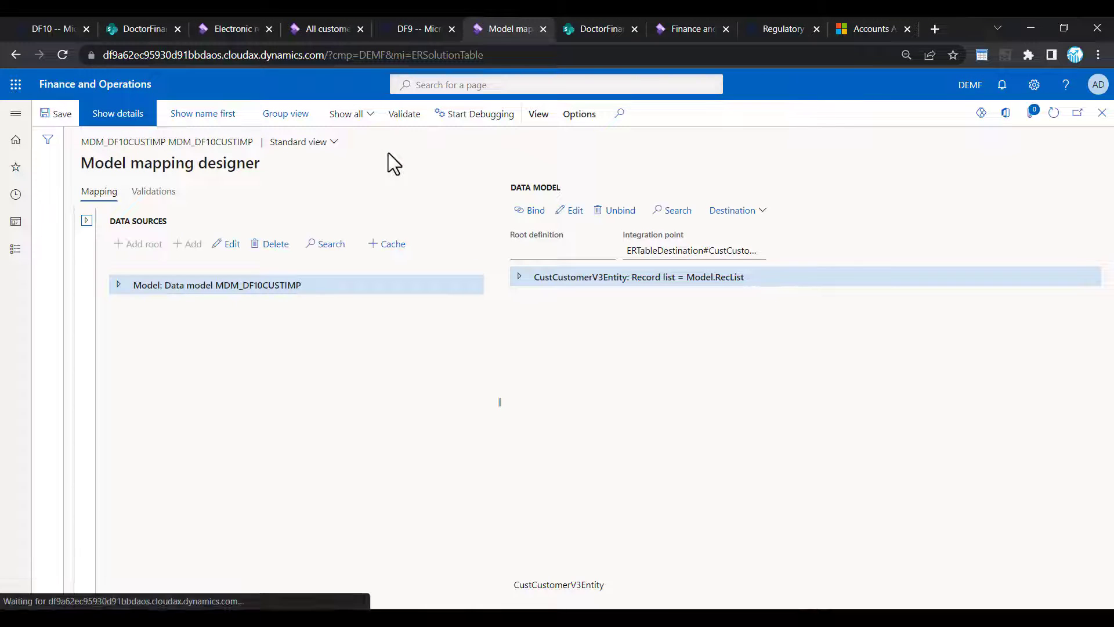
click(117, 284)
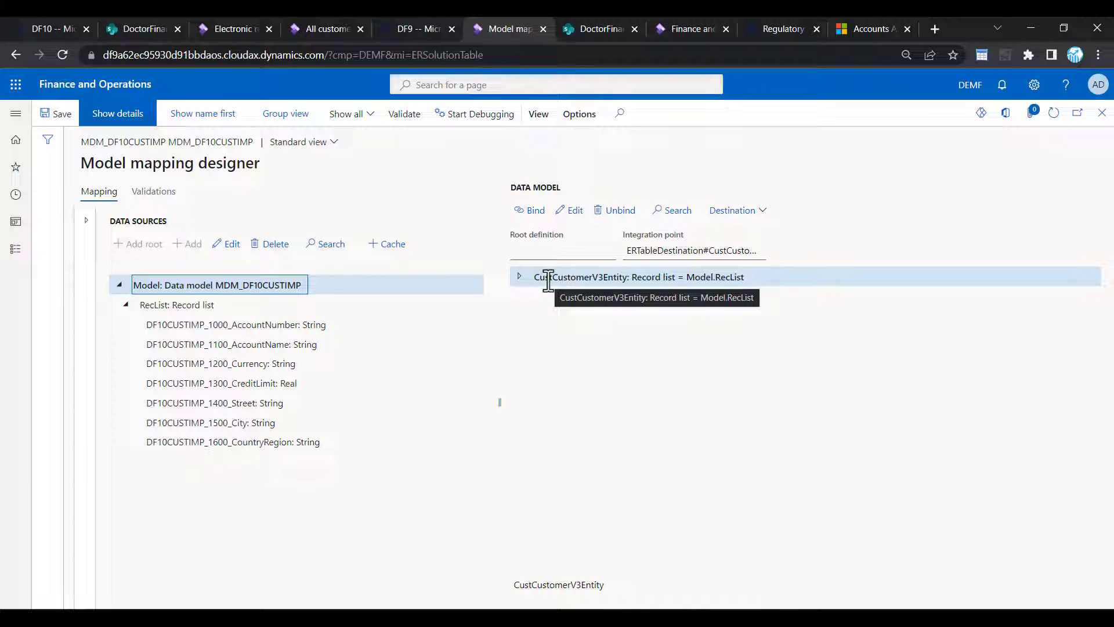
click(518, 277)
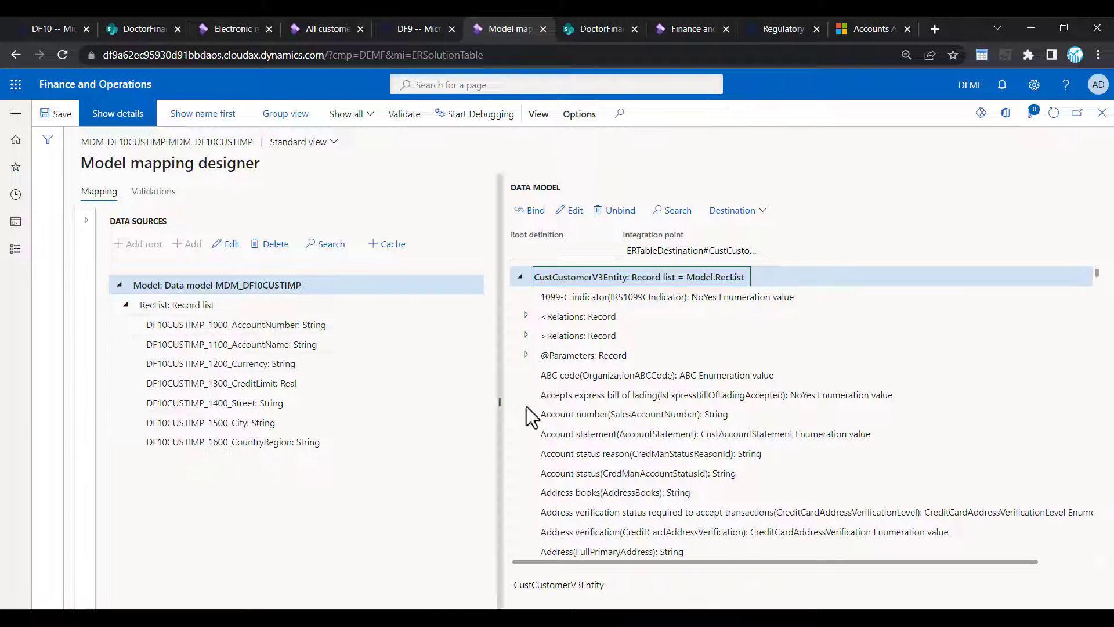
- Examine which CustCustomerV3Entity fields are bound to the imported customer fields, then close the mapping designer and the mapping list
scroll(583, 413, down, 3)
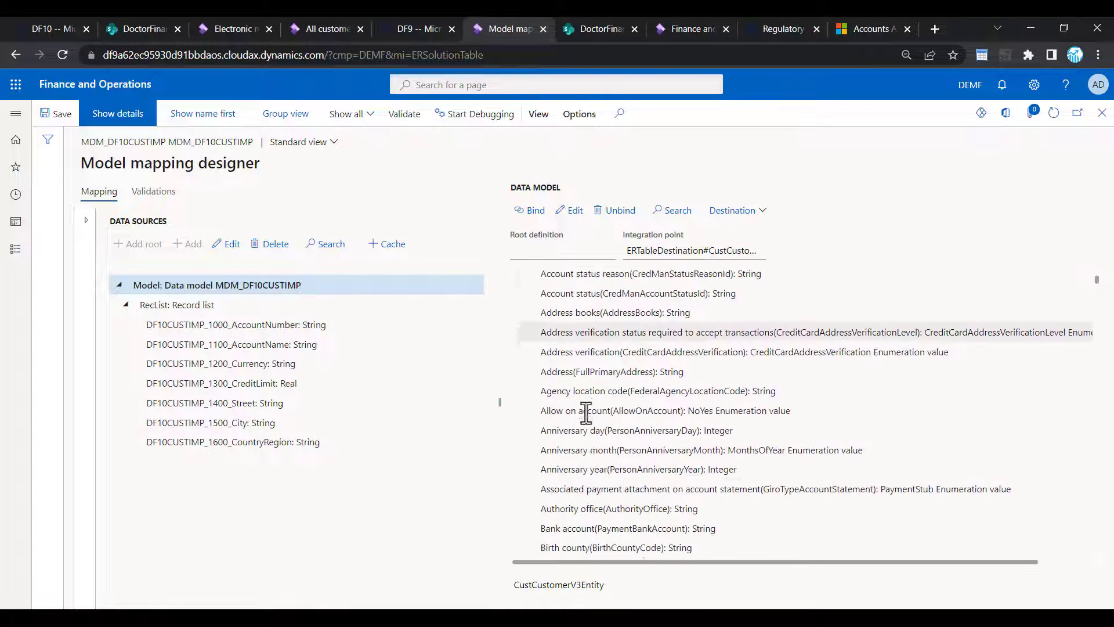
scroll(586, 413, down, 7)
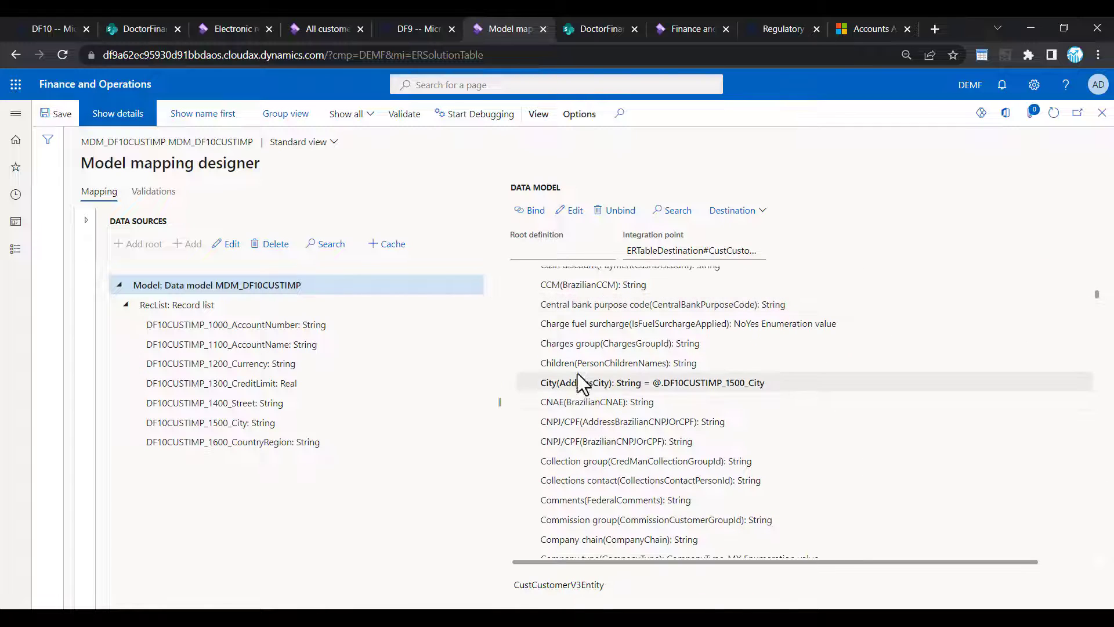
scroll(578, 391, down, 5)
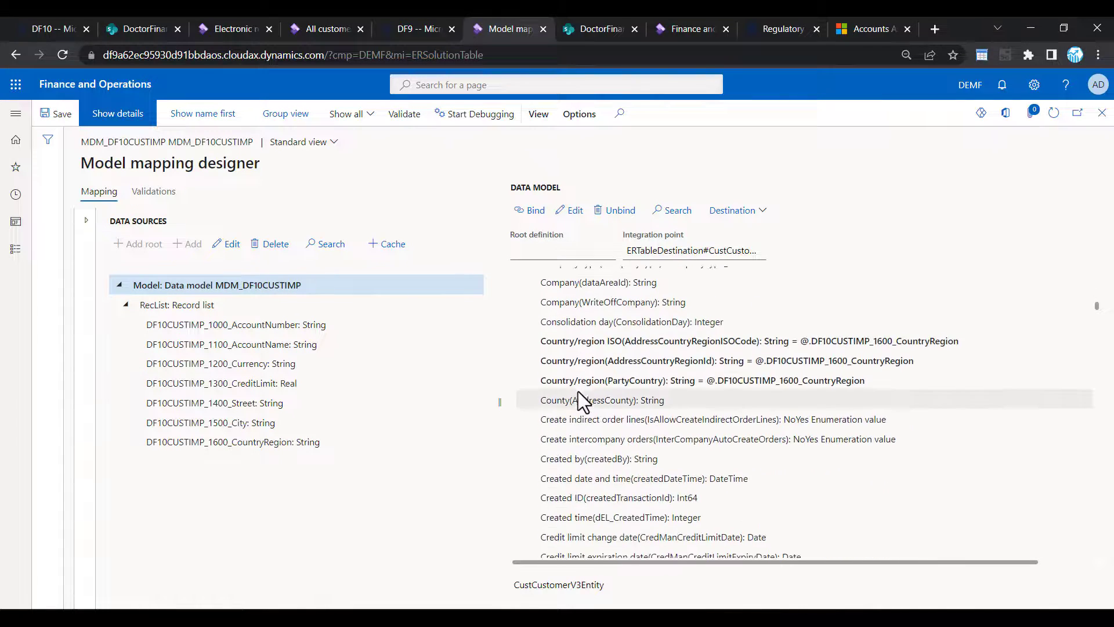
scroll(583, 403, down, 2)
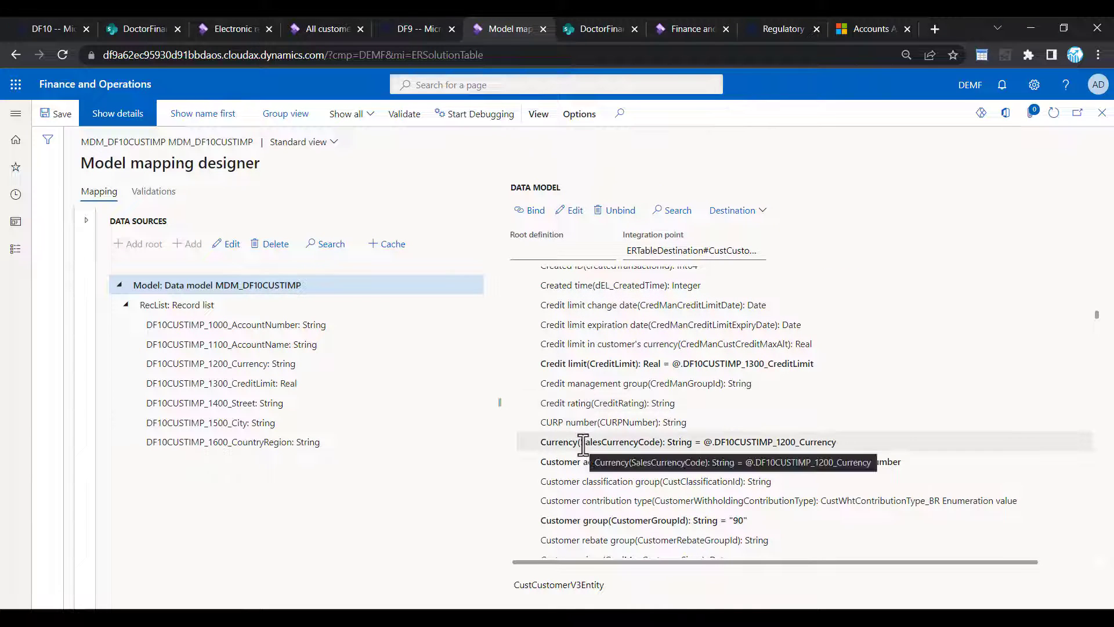
scroll(582, 453, down, 1)
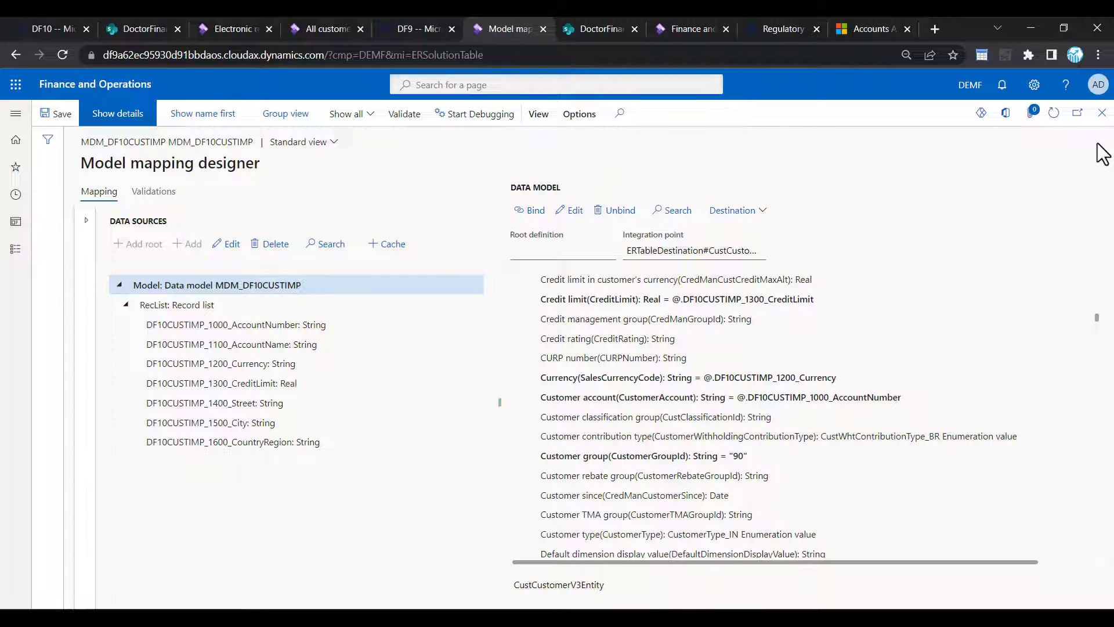
click(1102, 113)
click(1103, 119)
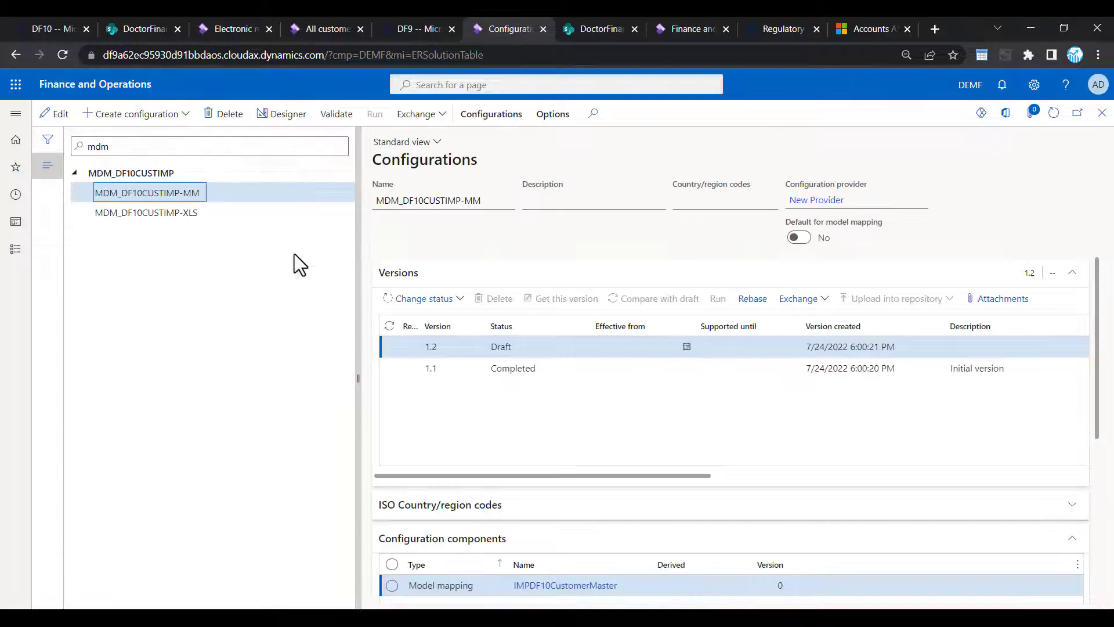
- Select MDM_DF10CUSTIMP-XLS, review the SharePoint settings of CustImpFromDF10 under Electronic reporting source, and check the MDM_DF10_CustExport library
click(207, 214)
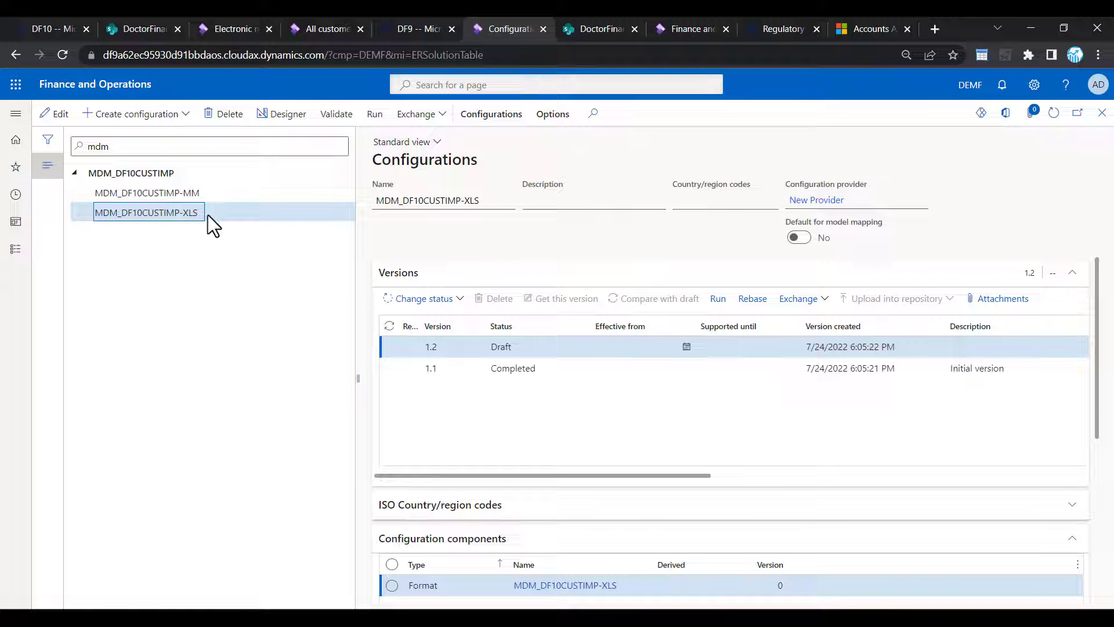
click(17, 199)
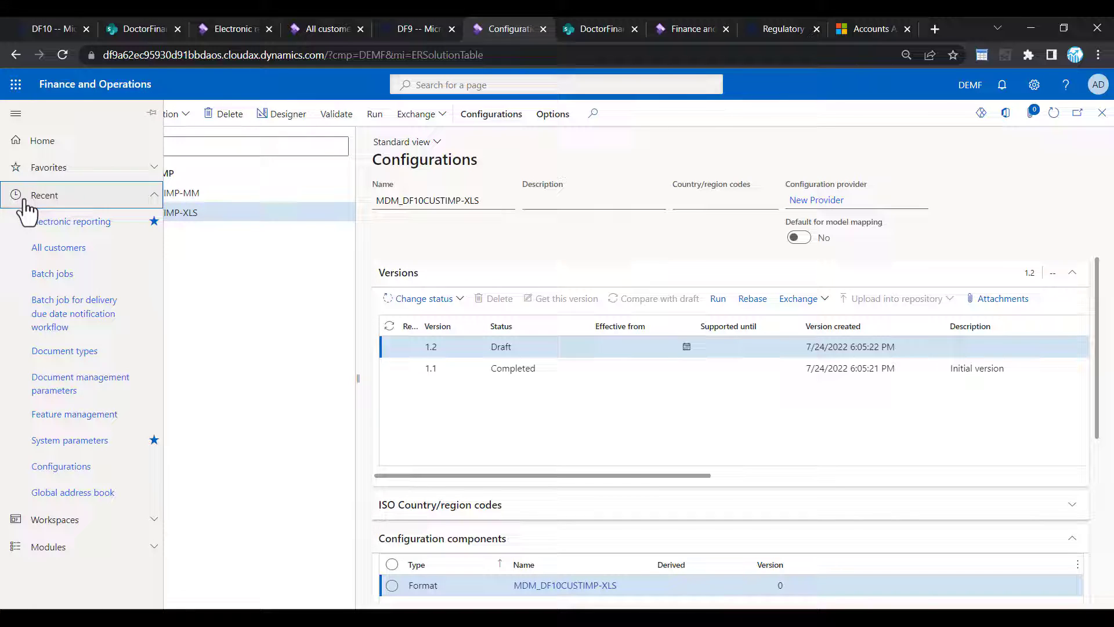
click(58, 221)
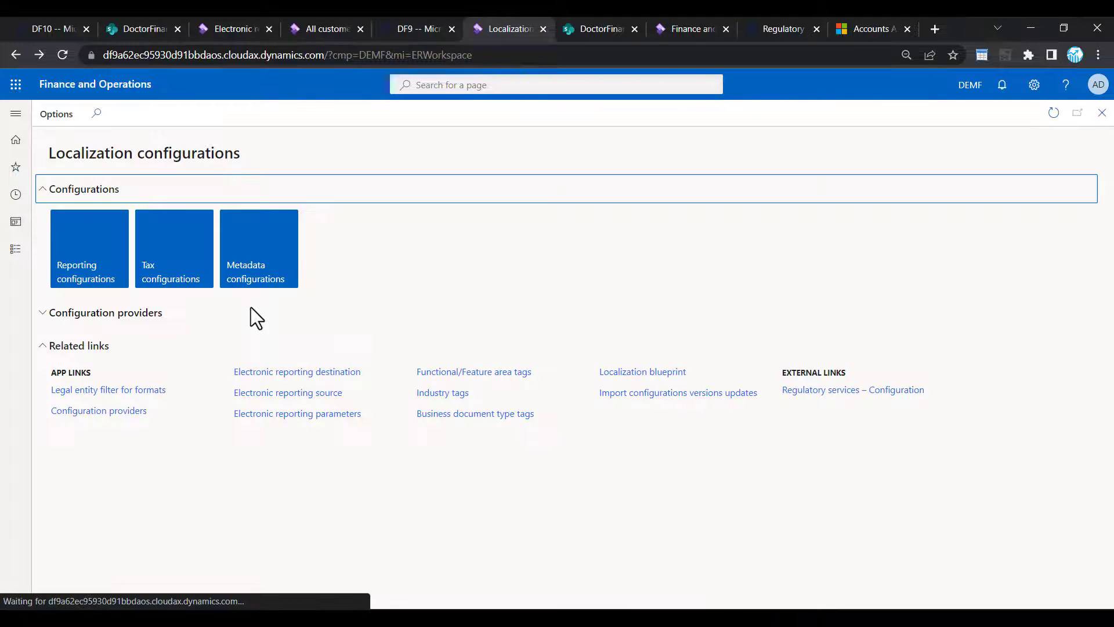
click(294, 393)
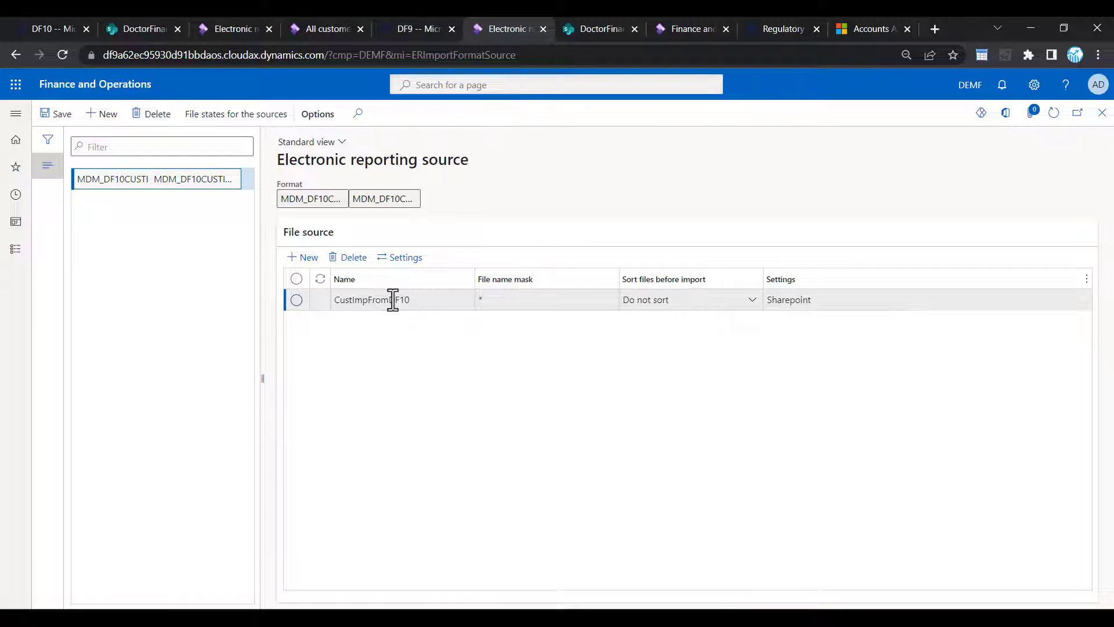
click(379, 307)
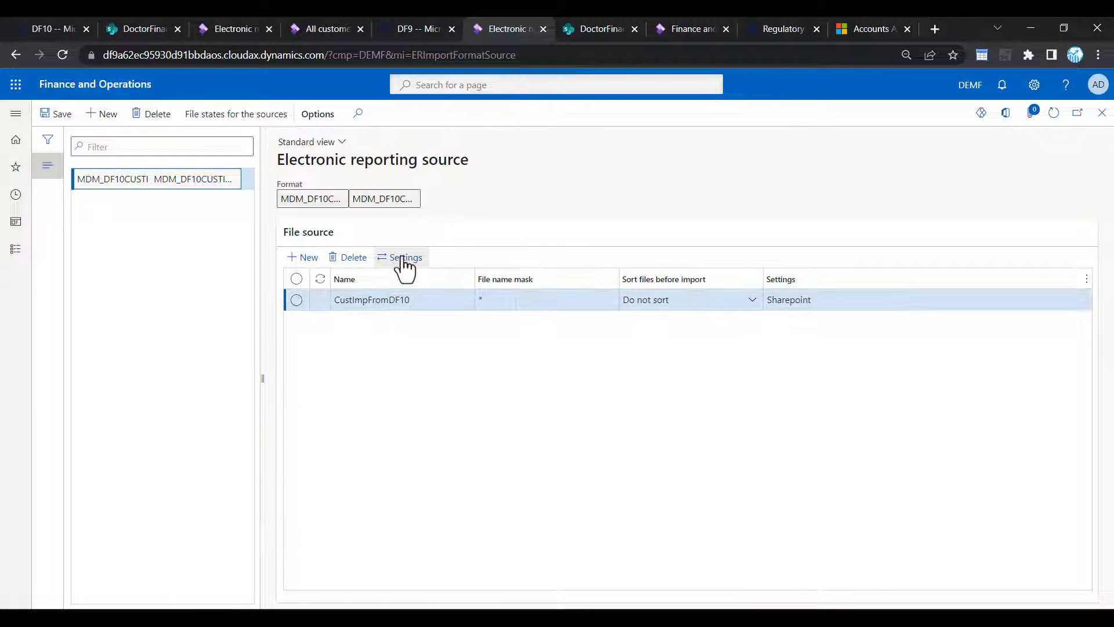
click(400, 257)
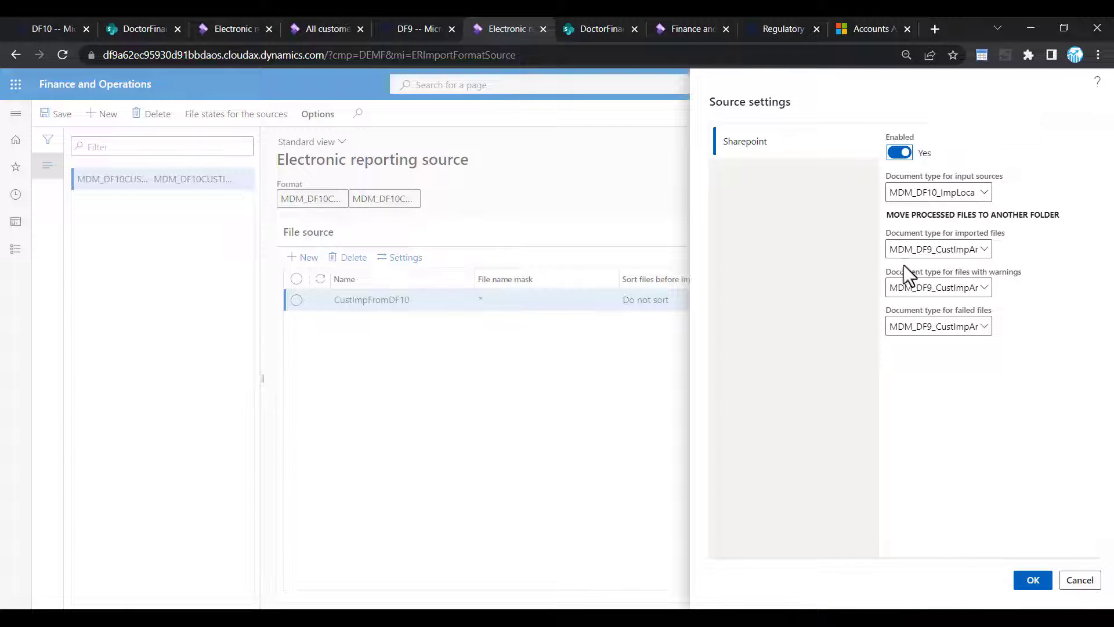
mouse_move(953, 267)
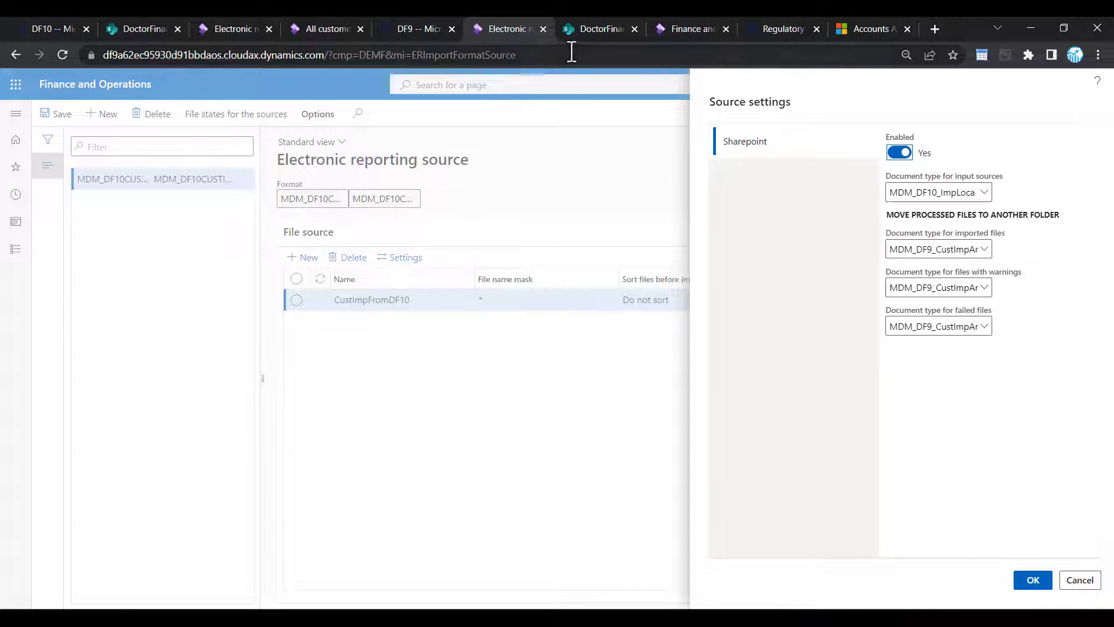
click(586, 27)
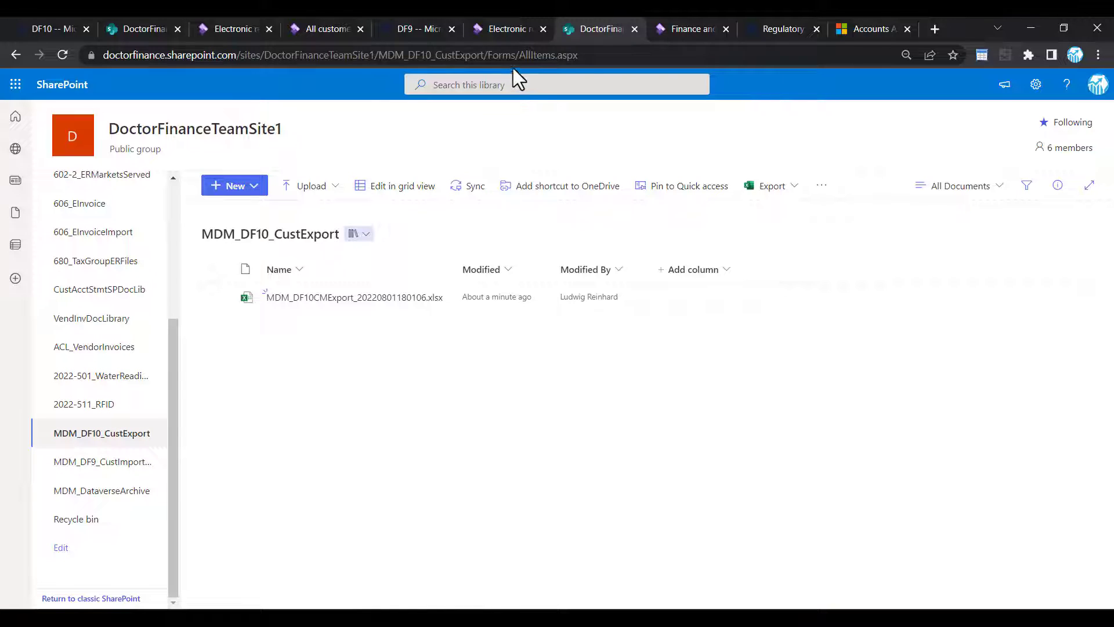
- Start a new session for the DF9 customer list and refresh the Sales Hub accounts list to look for the new customer
click(685, 33)
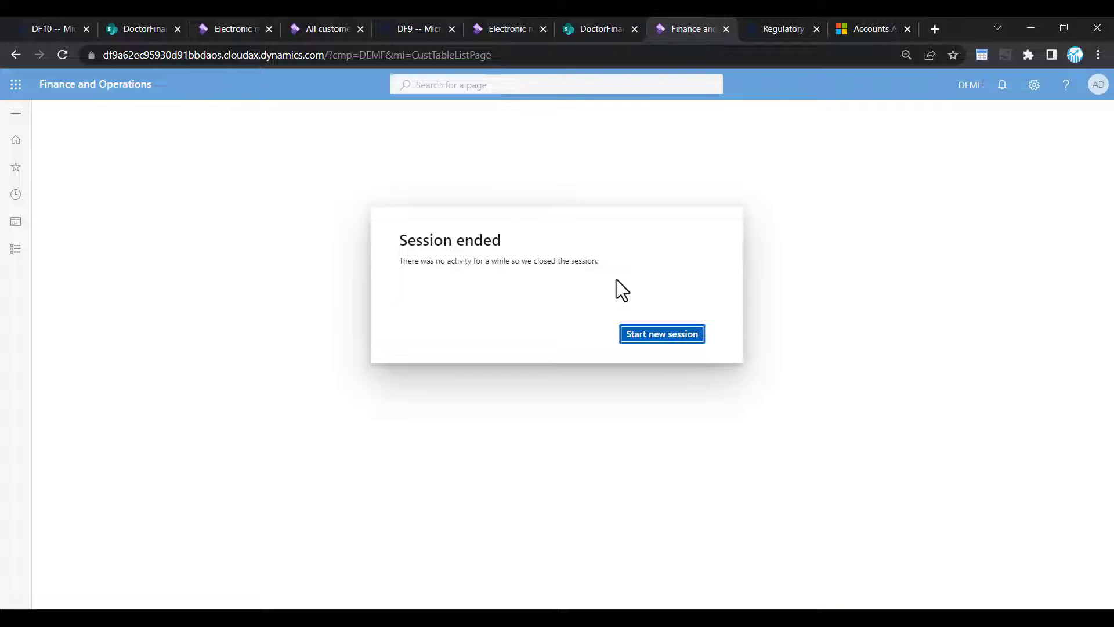
click(642, 344)
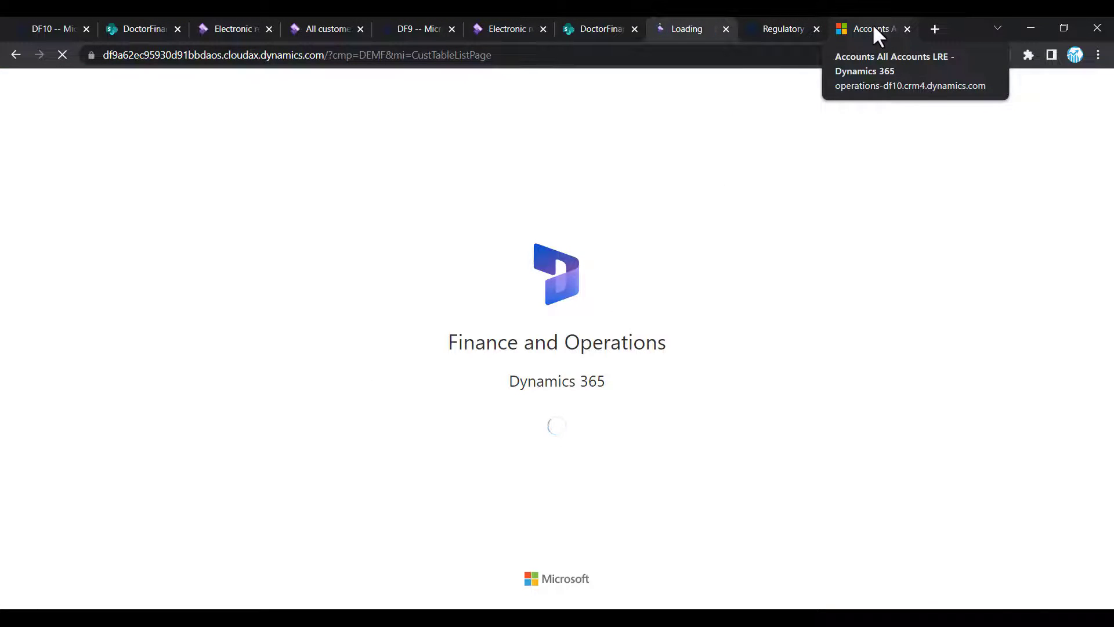
click(873, 28)
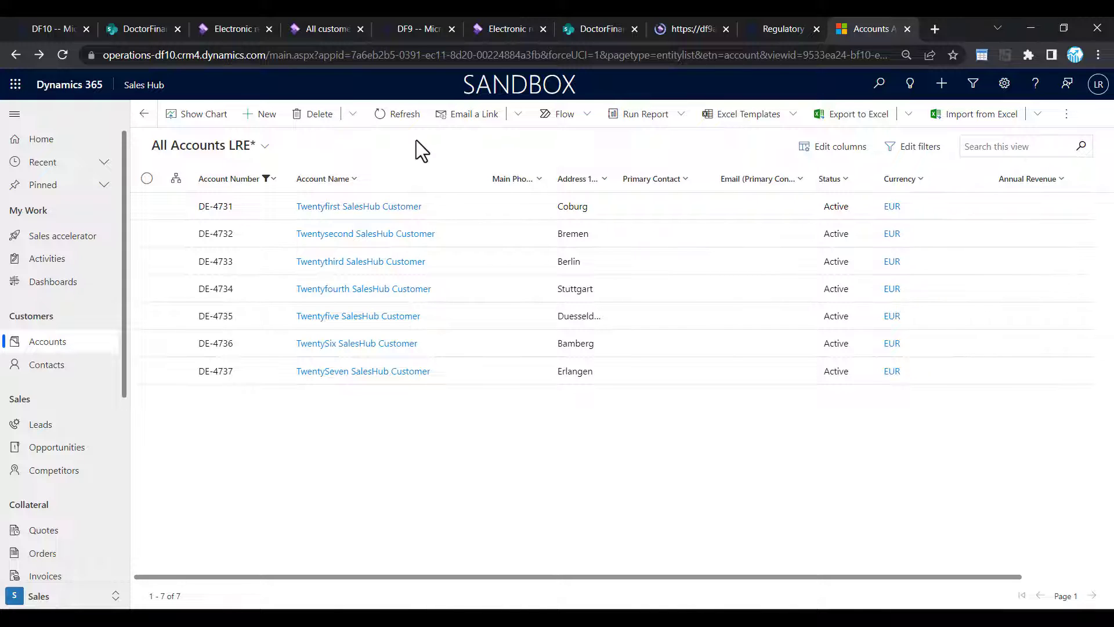
click(387, 125)
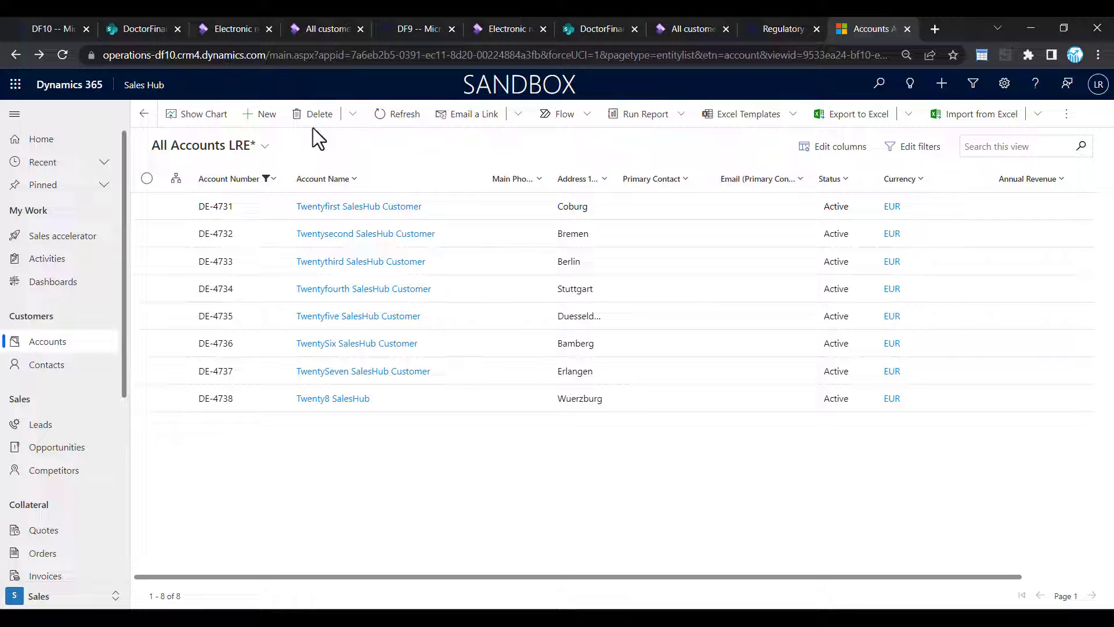
- Rename the new customer in DF10 to Twenty8 SalesHub Customer and save the record
click(312, 30)
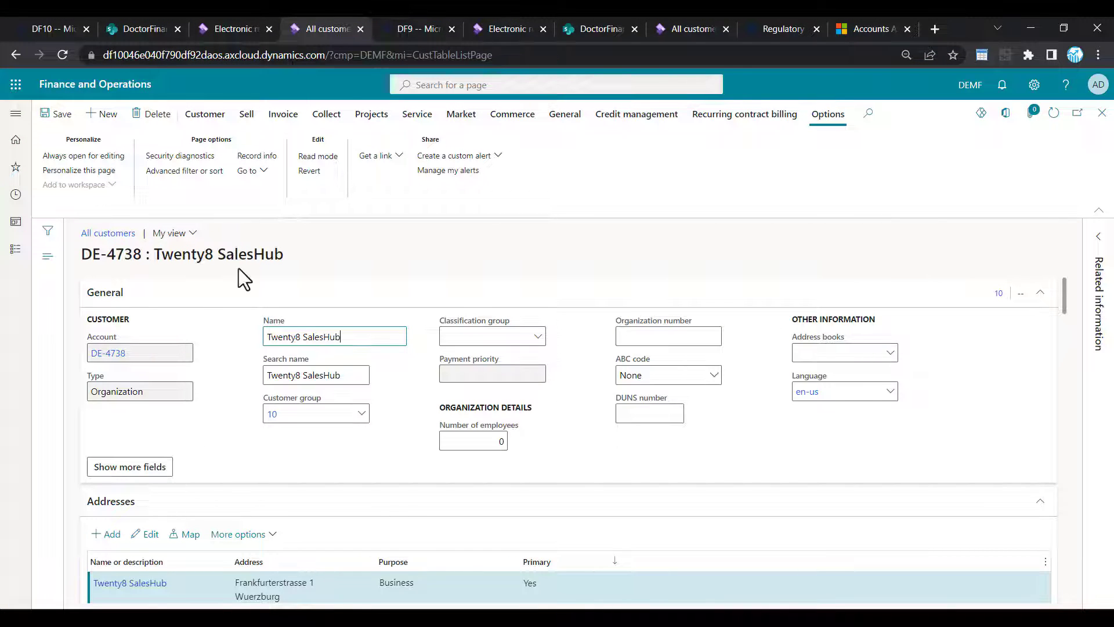
click(352, 337)
text(Customer)
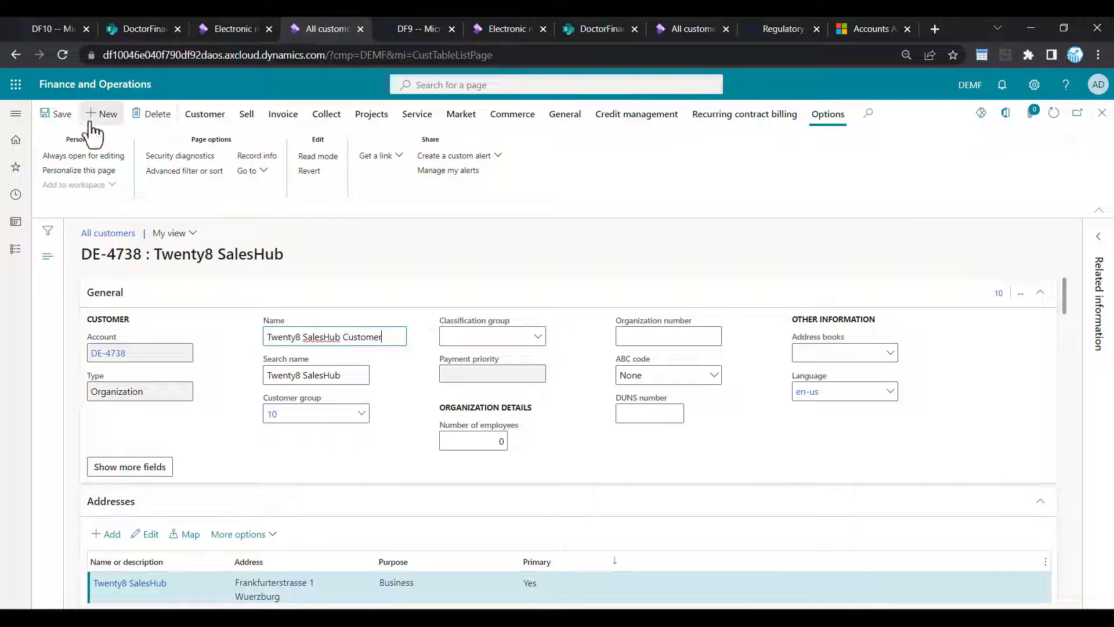
click(58, 116)
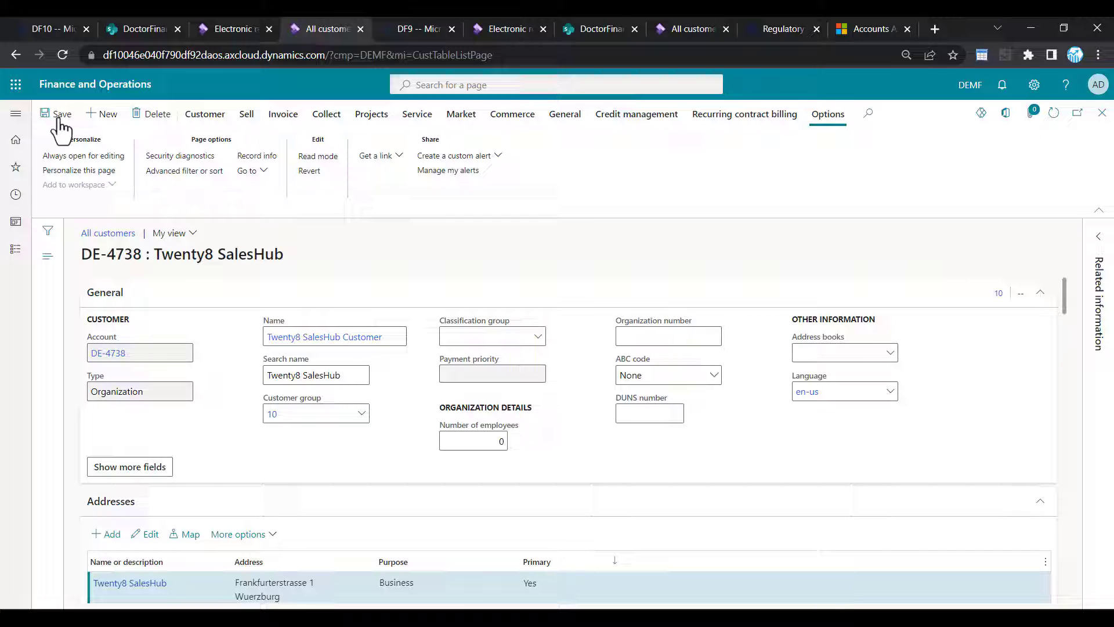
click(58, 122)
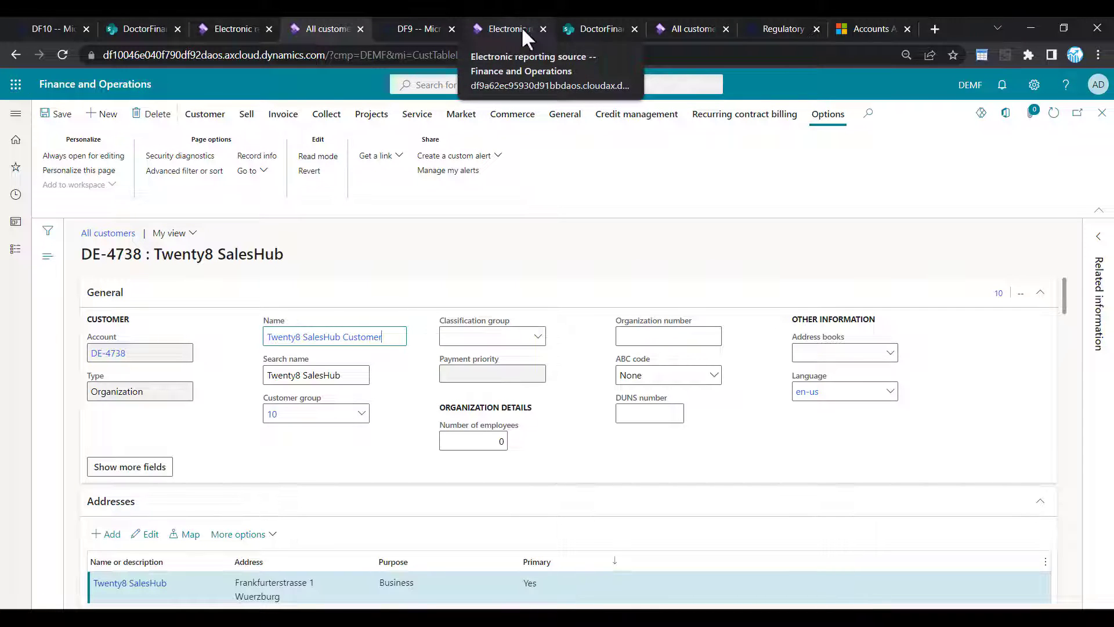
- Filter the DF9 customer list by DE-473* and check the new customer's name there and in the Sales Hub accounts list
click(680, 25)
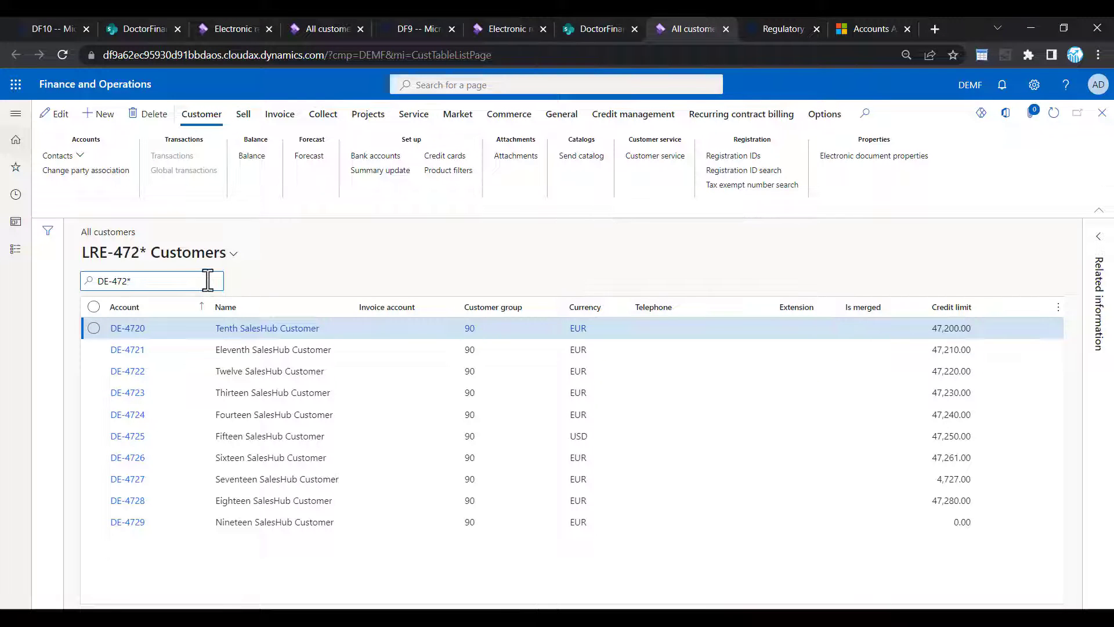
key(Return)
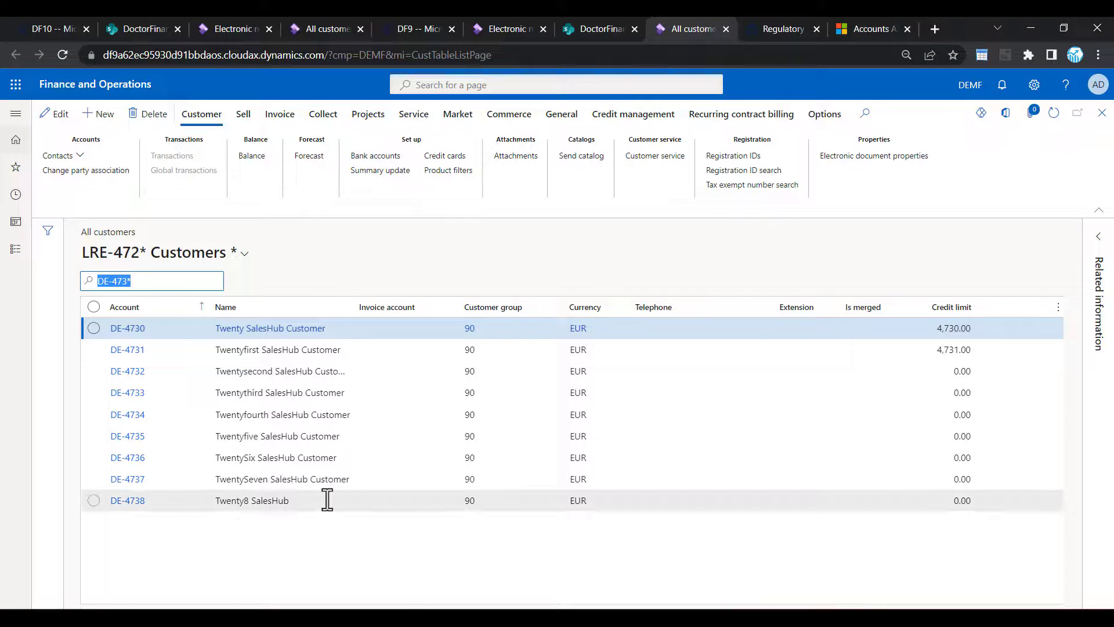
click(868, 30)
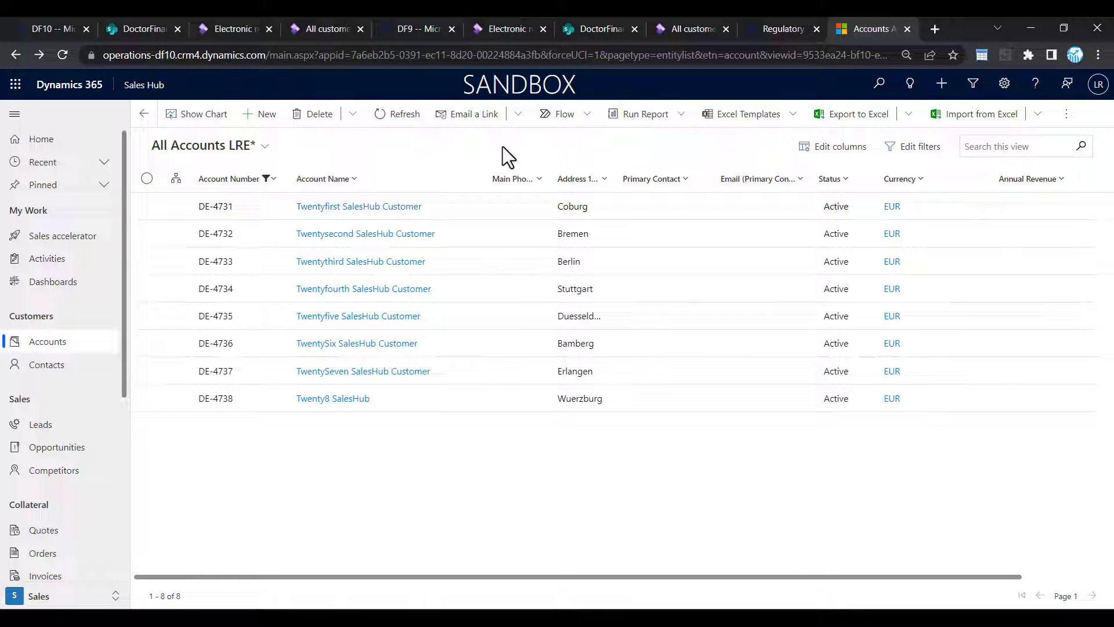
- Switch to Regulatory Configuration Service, start a new session, open its configurations, and inspect MDM_ImportDV-MM and MDM_ImportDV-XLS under MDM_ImportDV
click(777, 31)
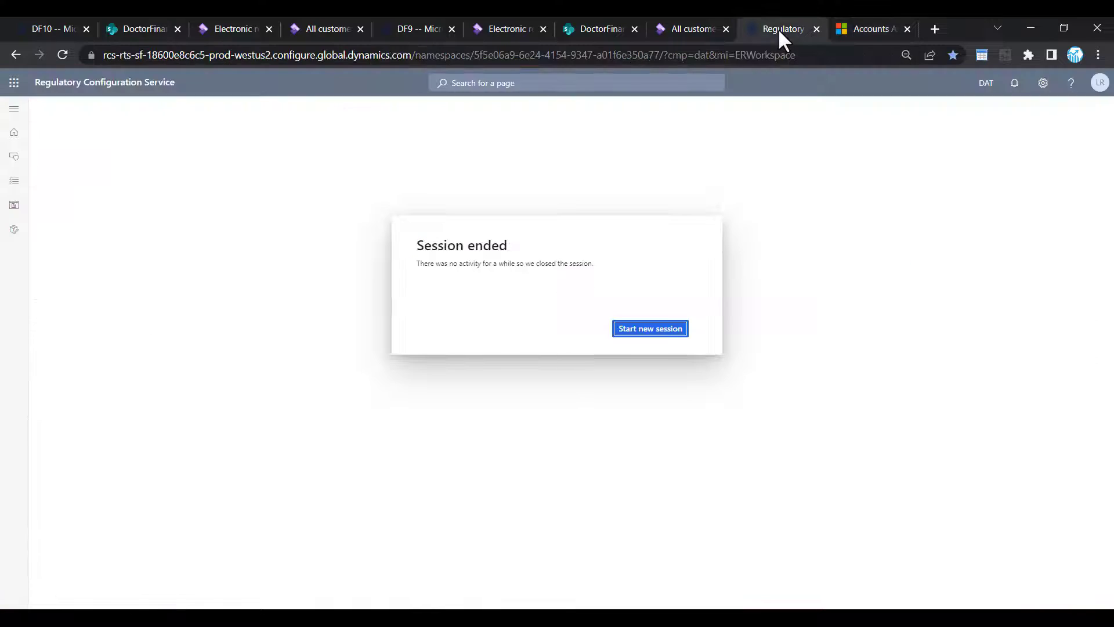
click(660, 329)
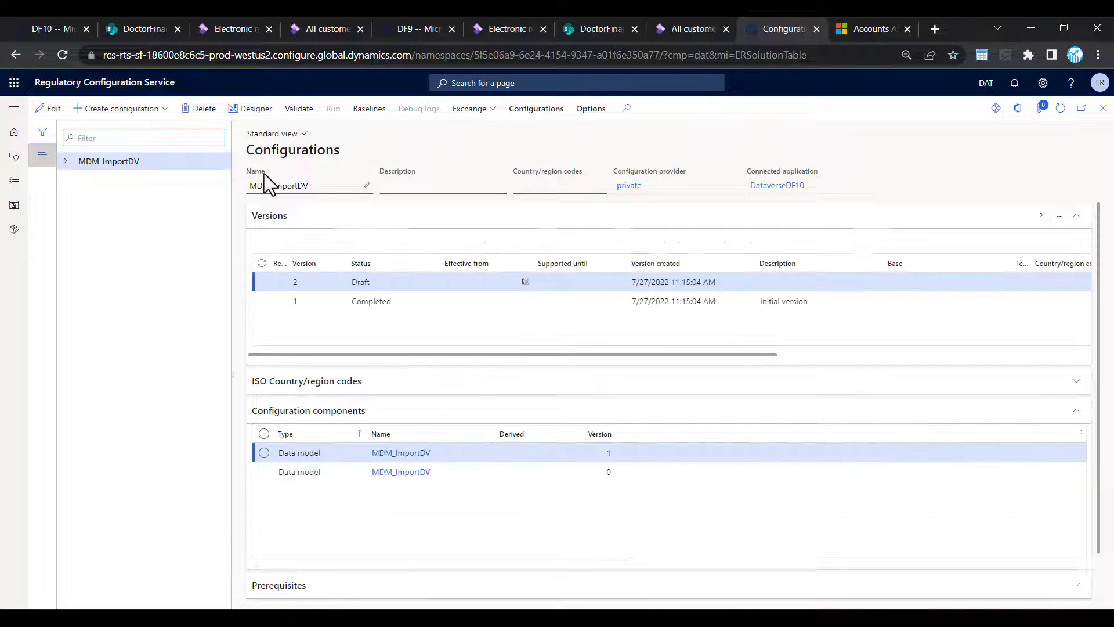
click(64, 161)
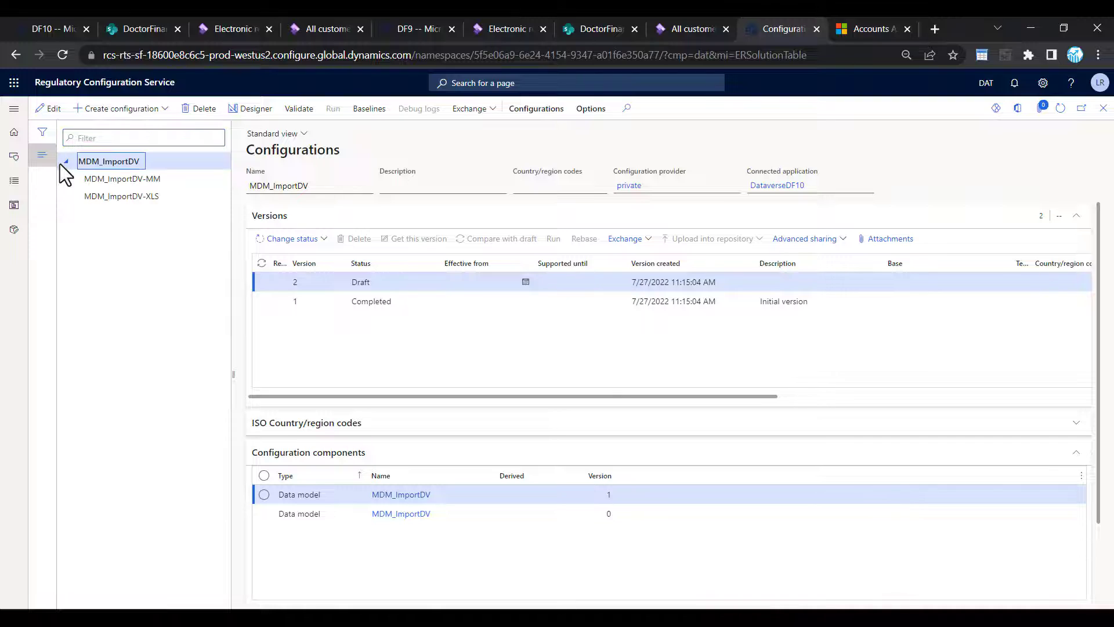
click(123, 178)
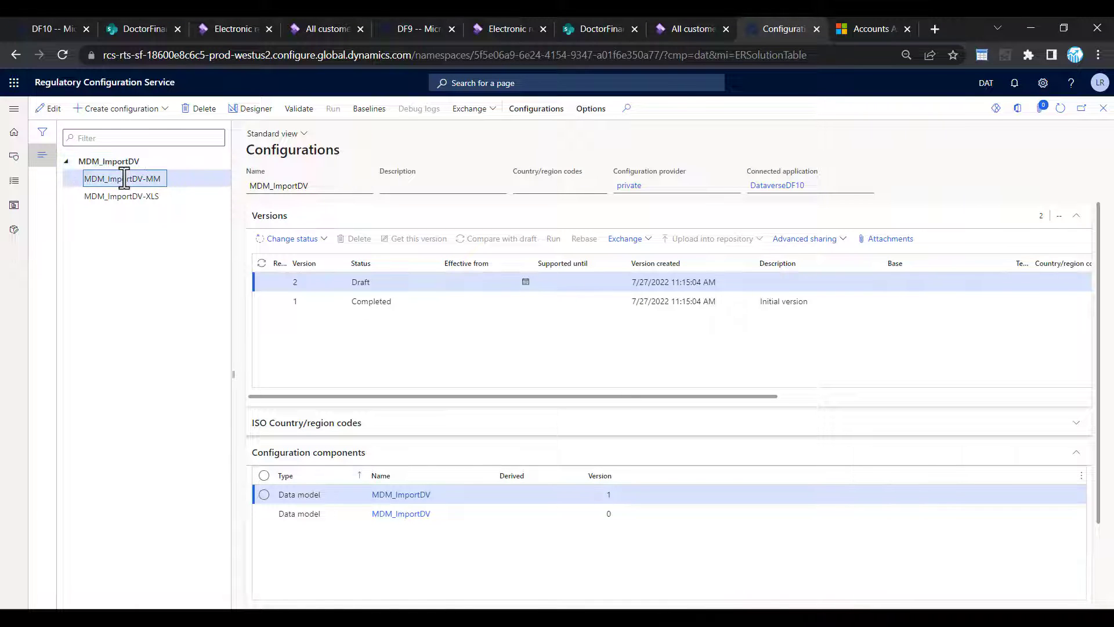
click(124, 197)
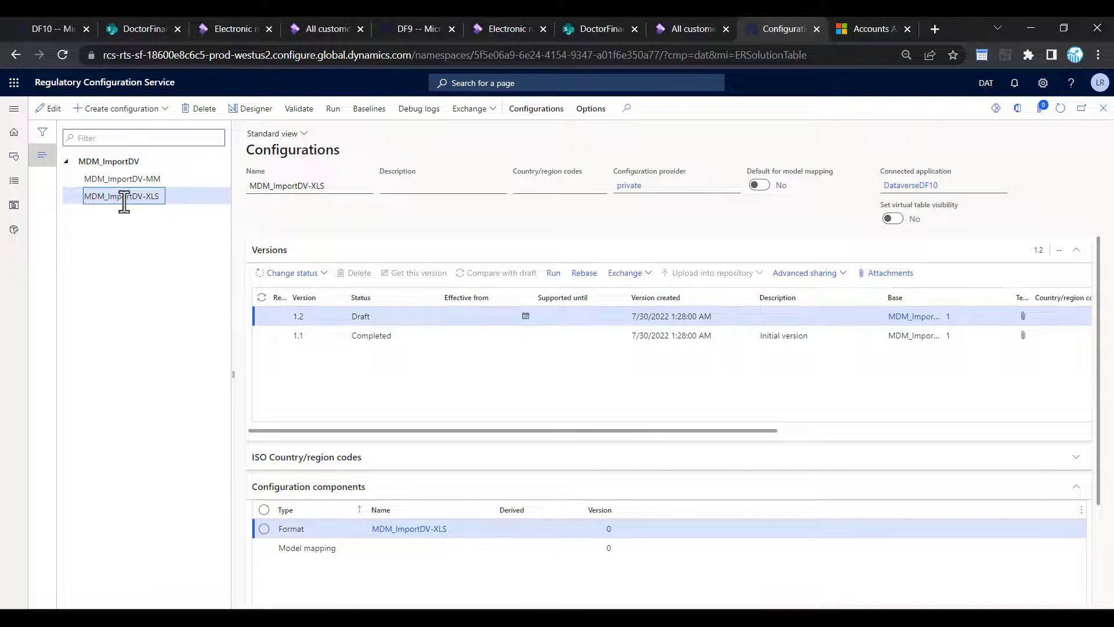
- Open the Import DF10 Cust to DV mapping of MDM_ImportDV-MM in the designer and inspect the DVaccounts fields and destination entity settings
click(124, 179)
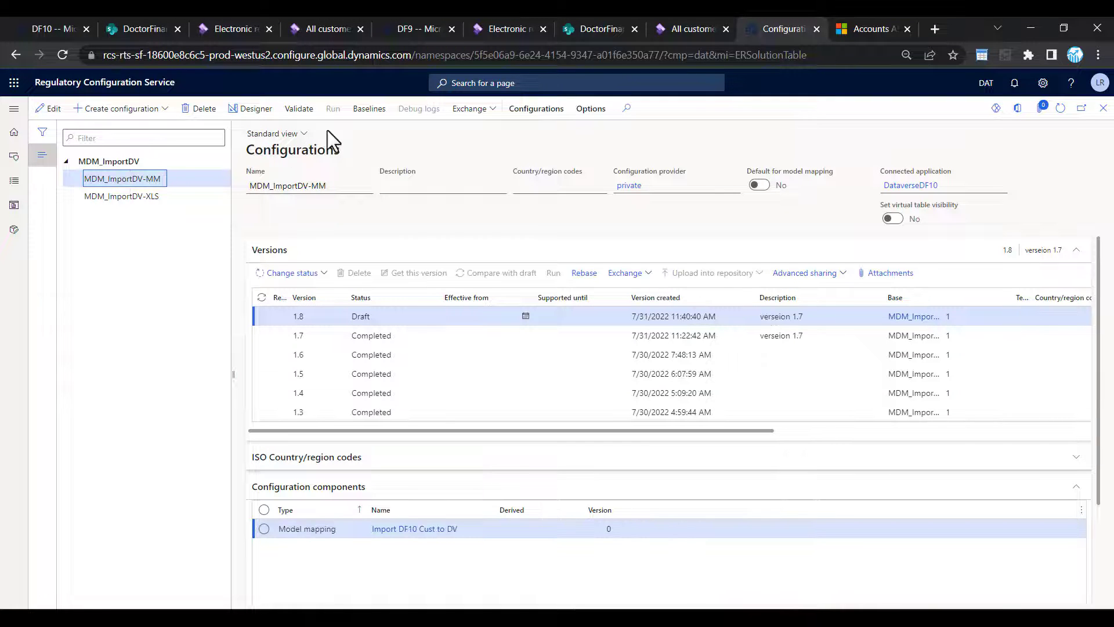
click(254, 109)
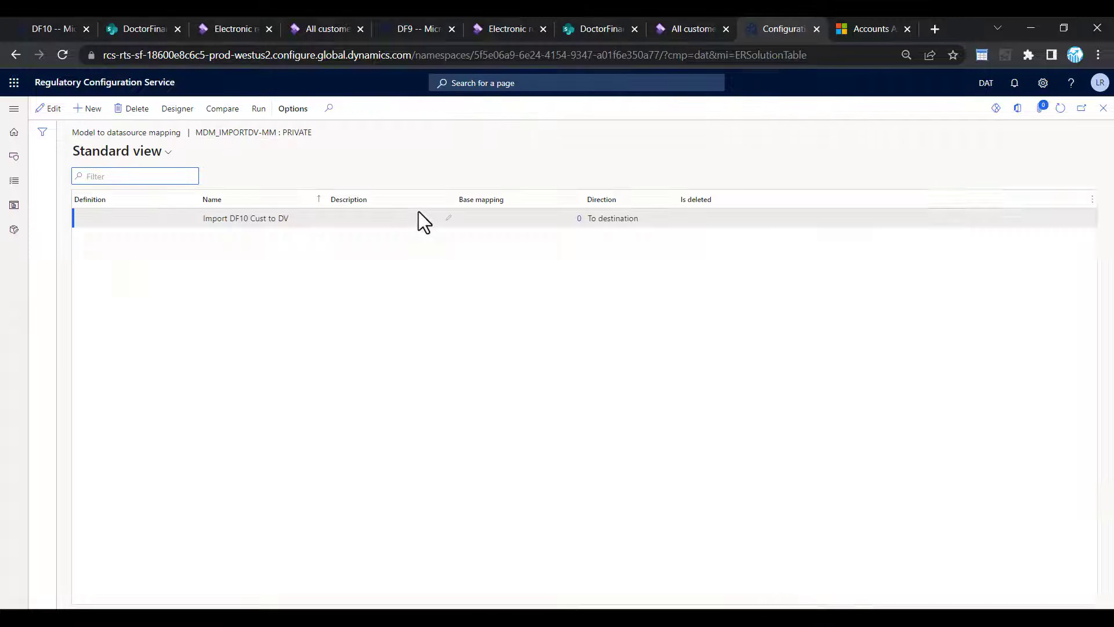
click(628, 225)
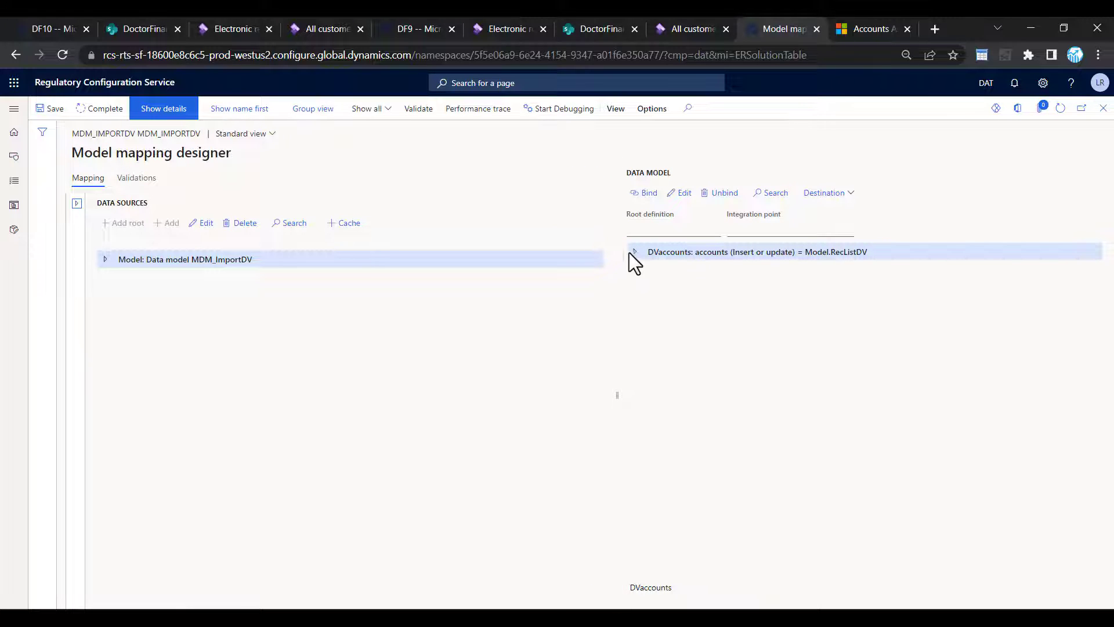
click(634, 253)
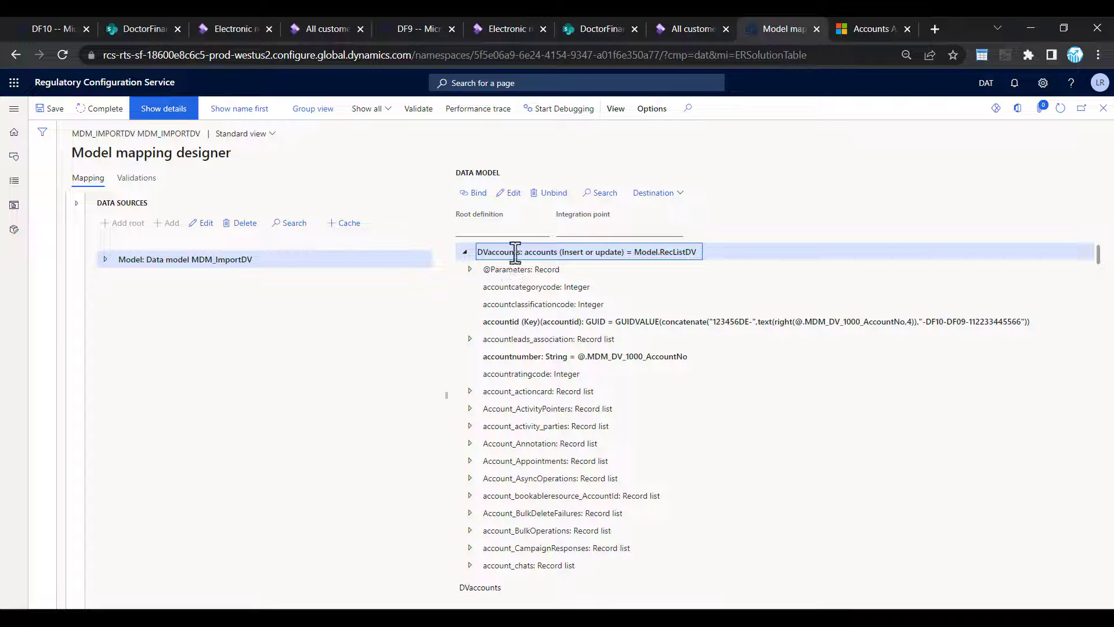
click(670, 197)
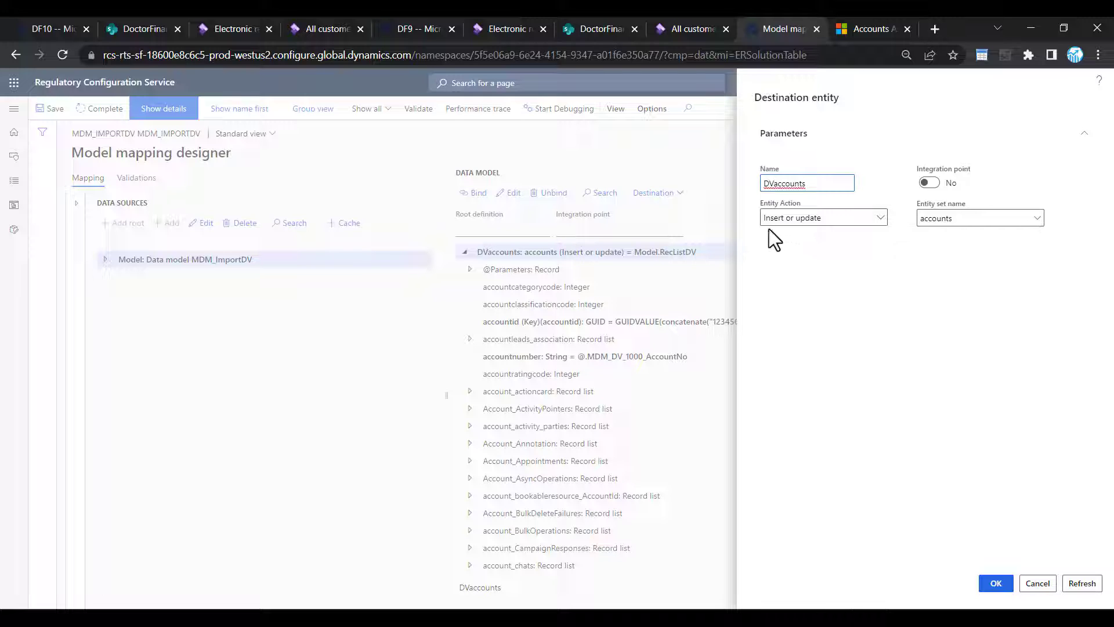
click(1035, 580)
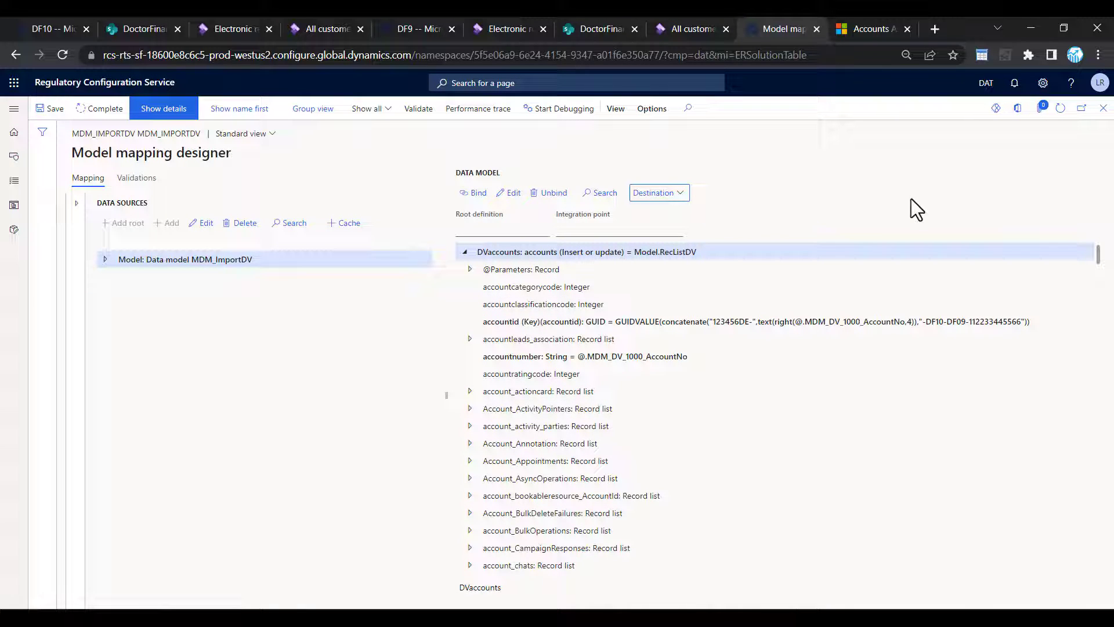
- Expand the MDM_ImportDV data source through RecListDV, examine the accountid GUID formula and address bindings under DVaccounts, and return to the configurations
click(103, 259)
click(110, 277)
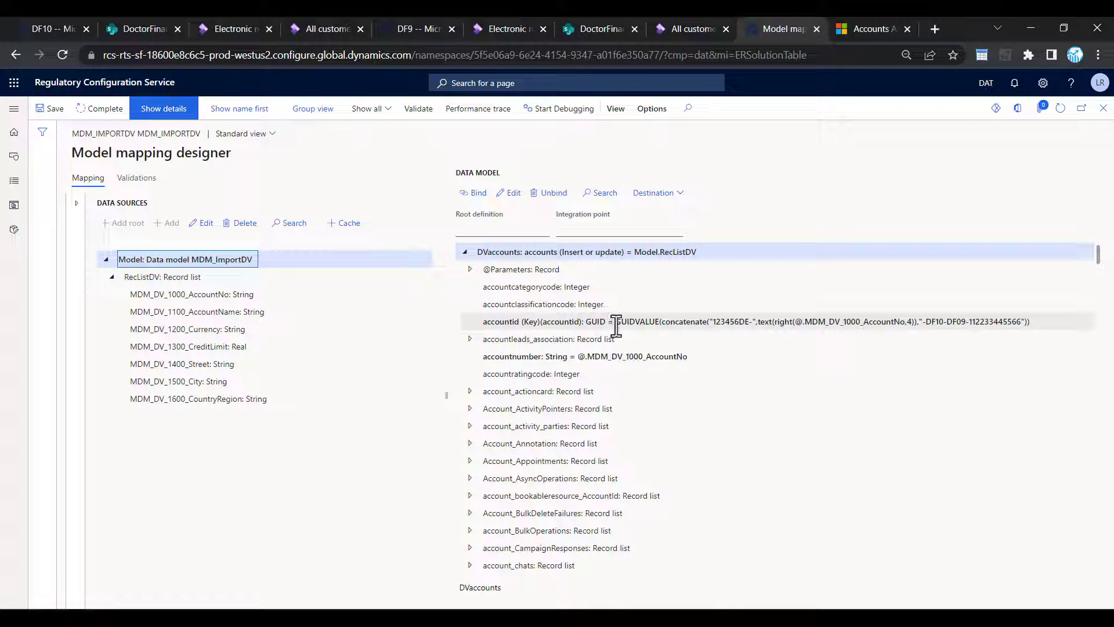
drag(615, 322, 659, 328)
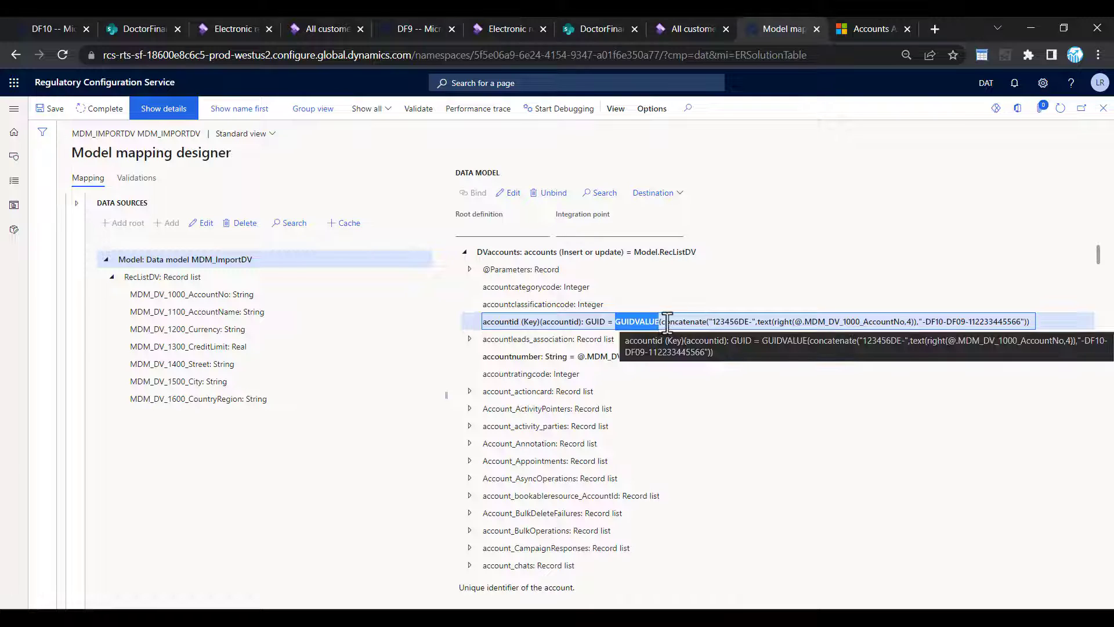
drag(712, 322, 909, 325)
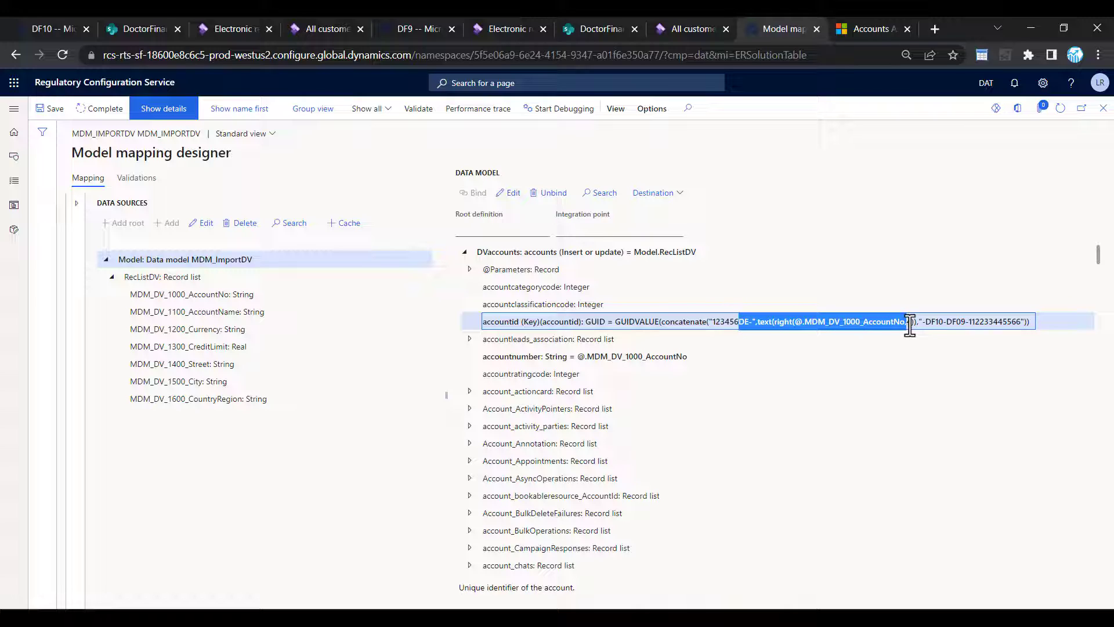
click(834, 224)
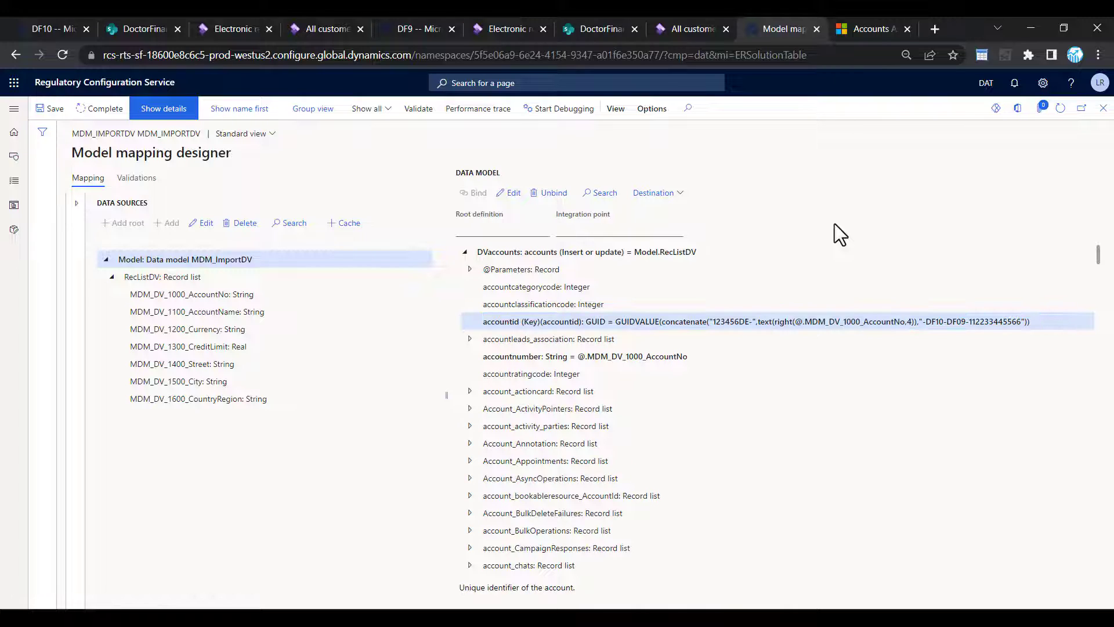
scroll(621, 356, down, 20)
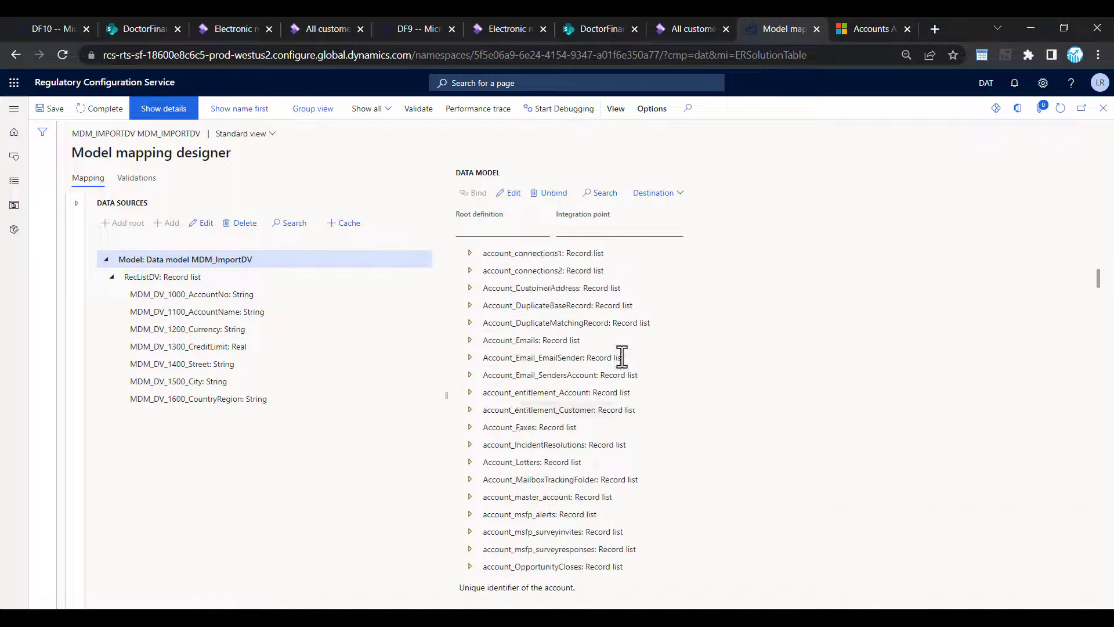
scroll(621, 357, down, 1)
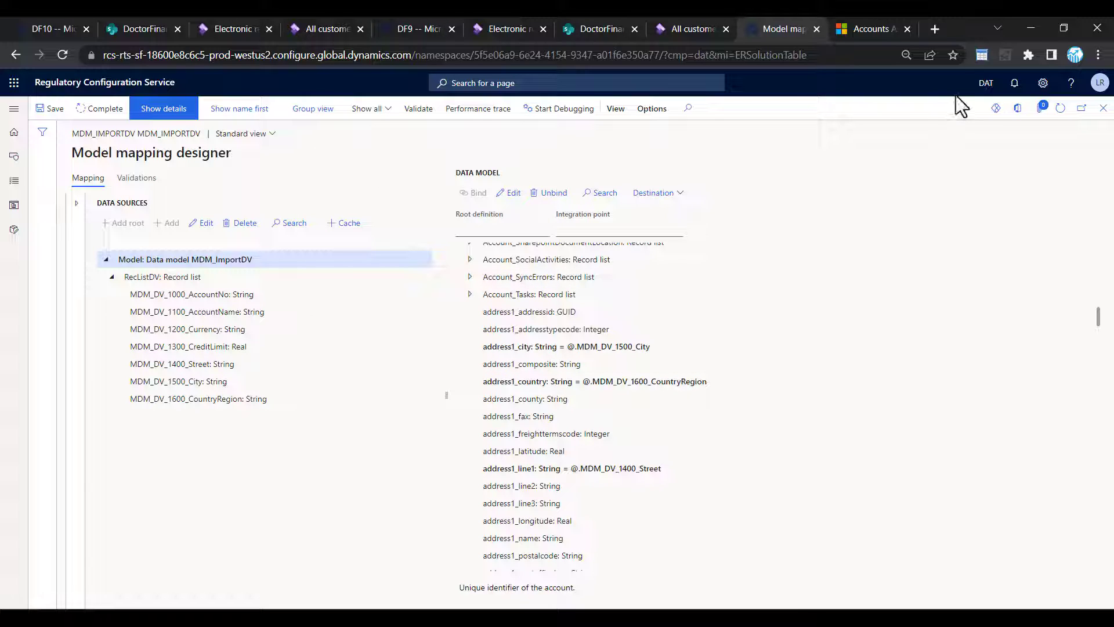
click(1102, 110)
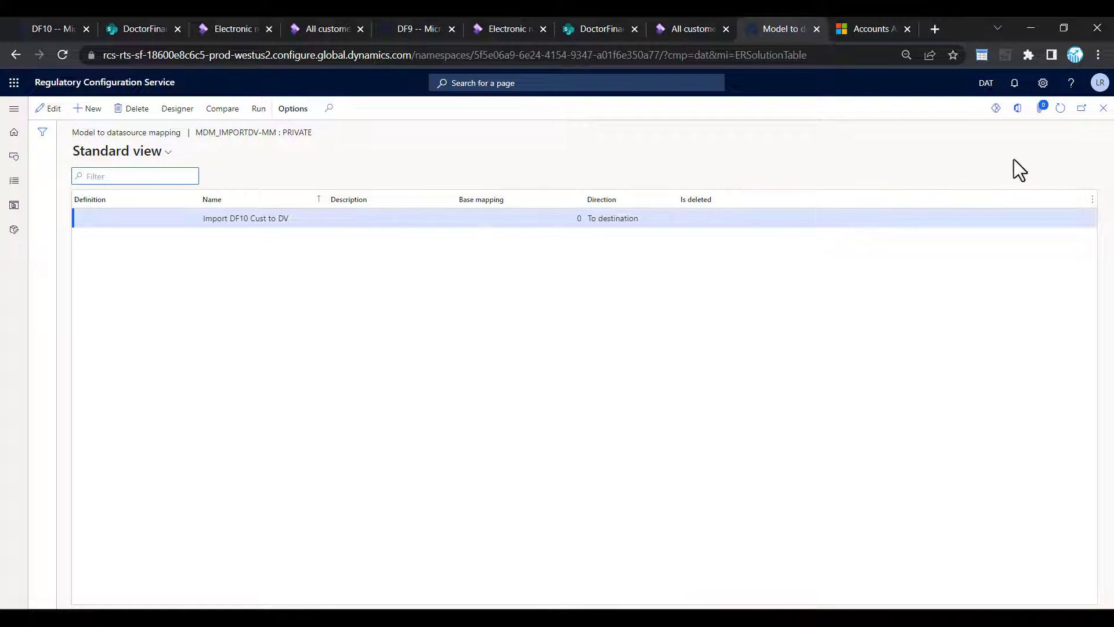
click(1103, 109)
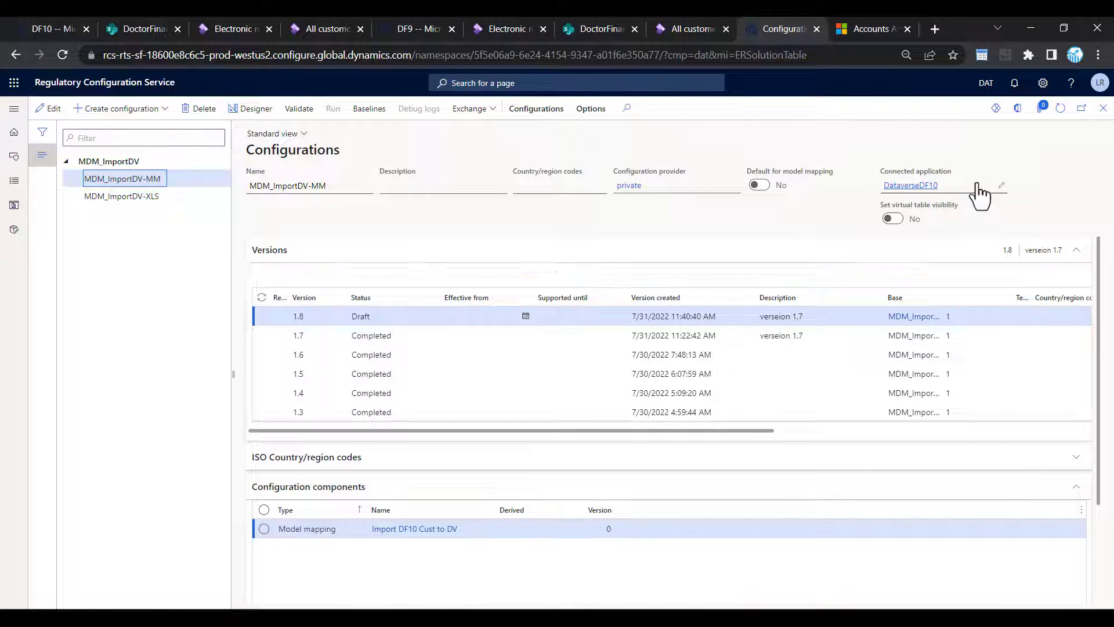
- Inspect the connected application of MDM_ImportDV-MM and select DataverseDF10 in the connected applications list of electronic reporting
mouse_move(980, 195)
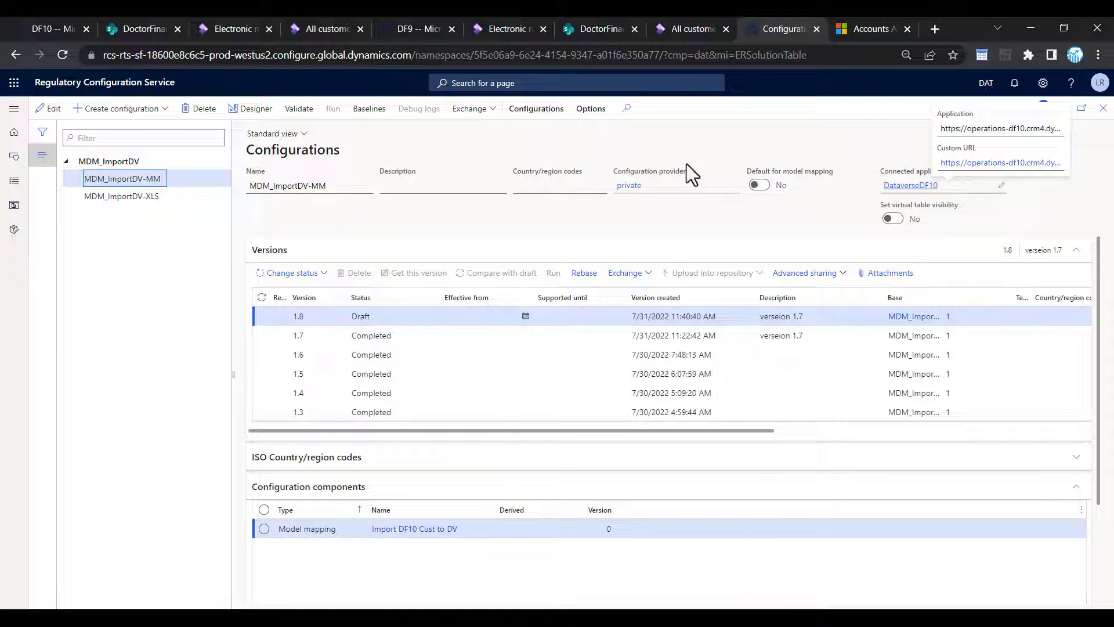
click(93, 87)
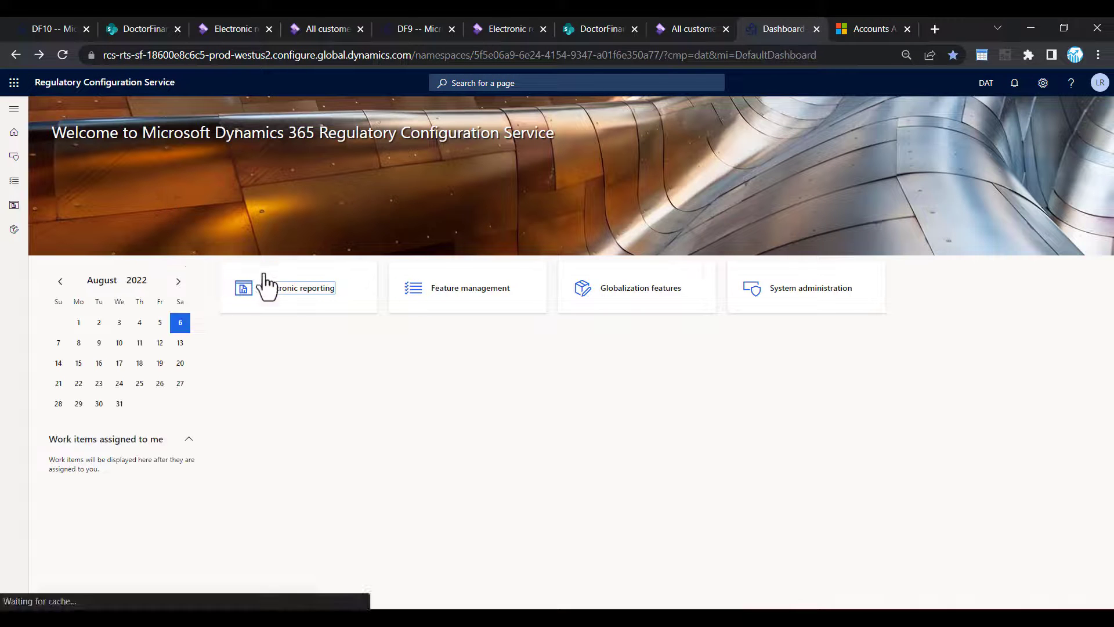
click(299, 297)
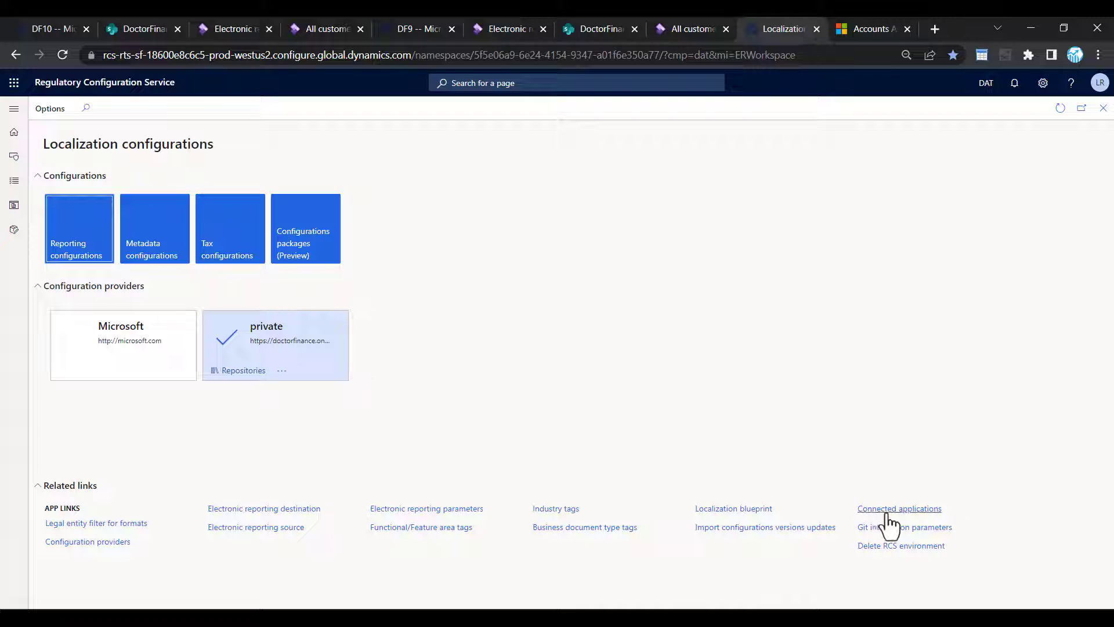
click(886, 511)
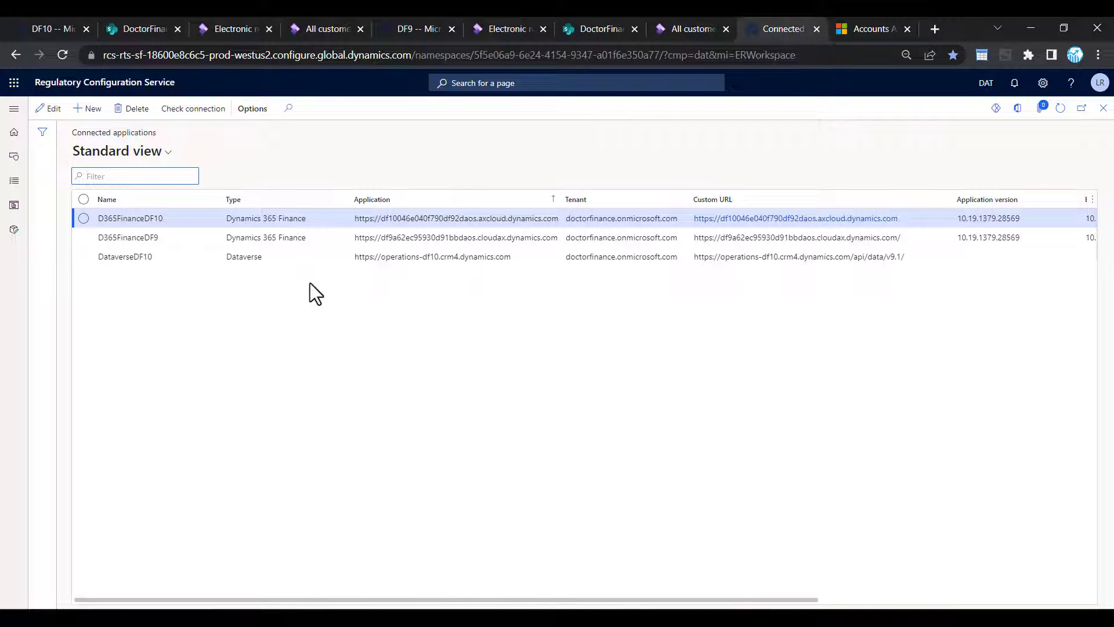
click(84, 257)
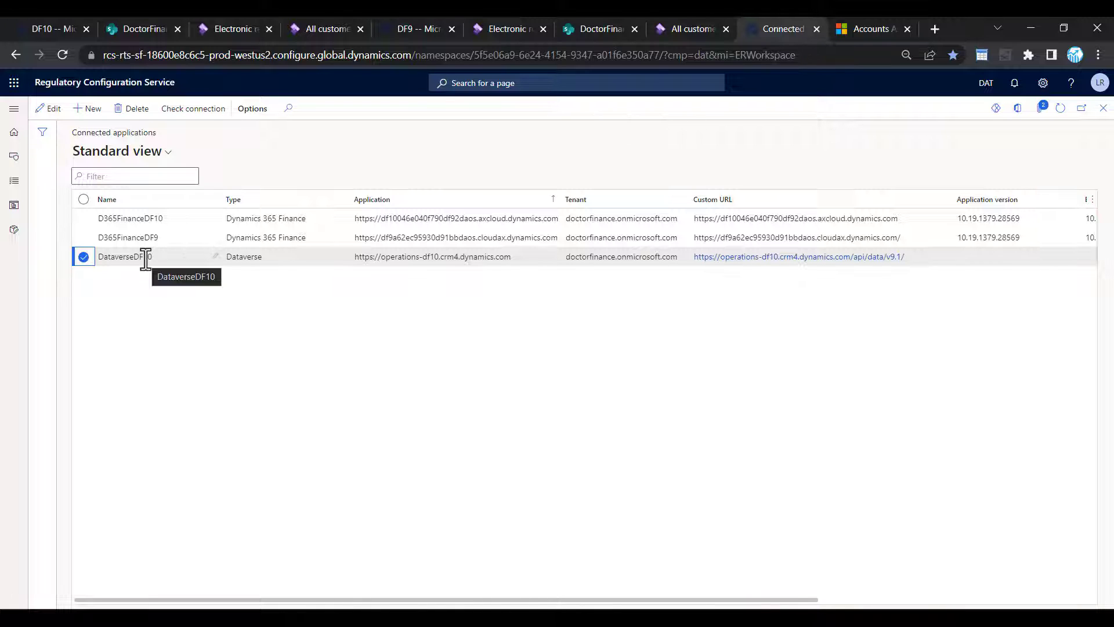
- Open the electronic reporting source for MDM_ImportDV-XLS and review the SharePoint settings of its Import file source without changing them
click(115, 86)
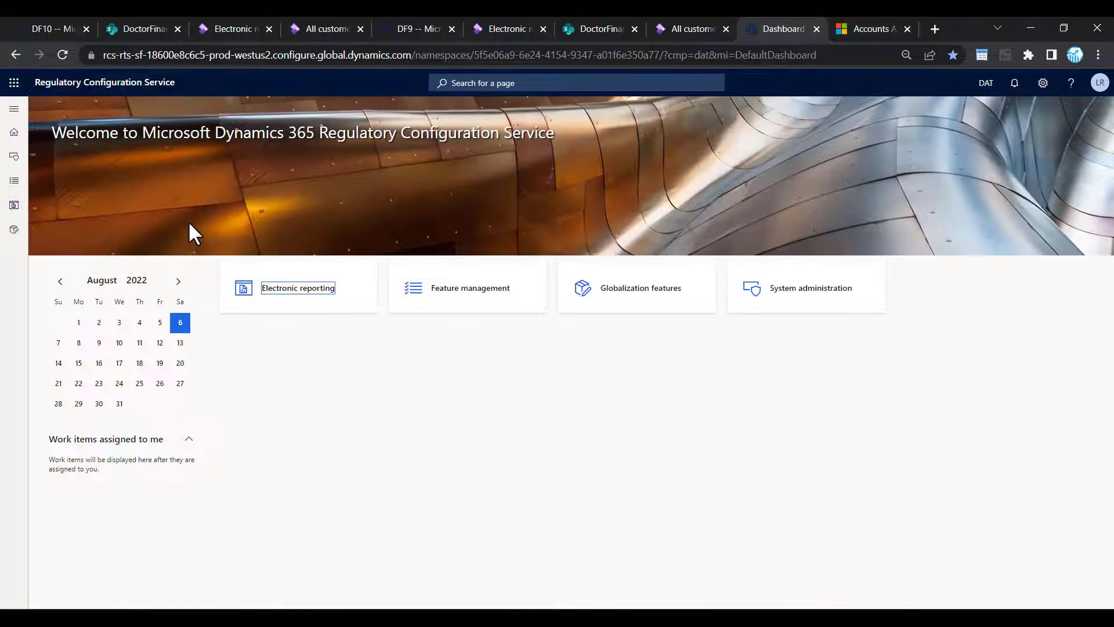
click(295, 297)
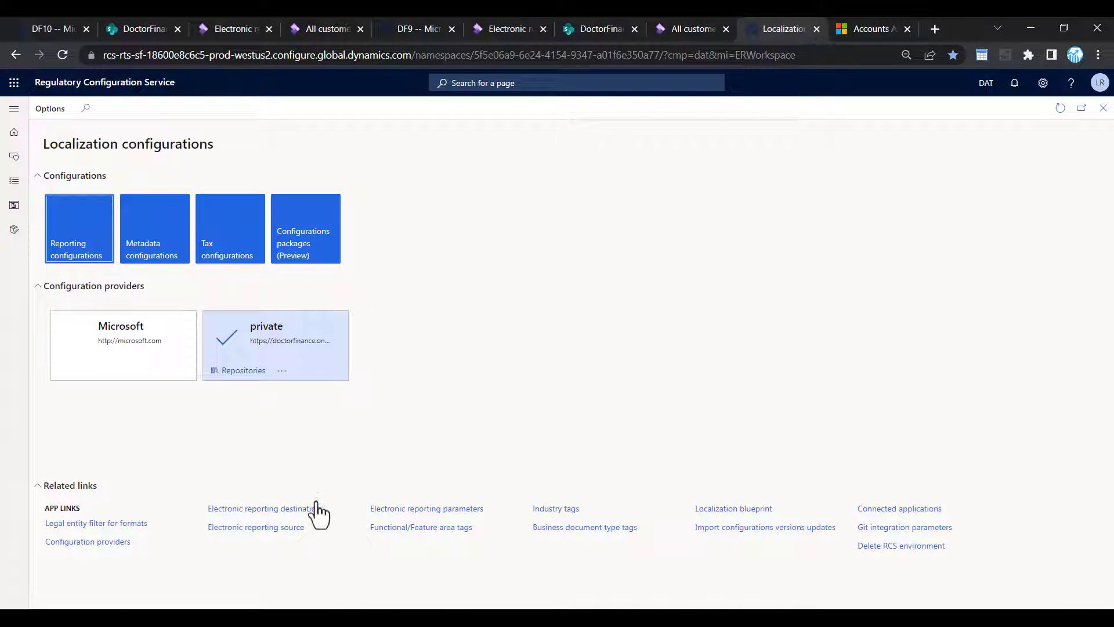
click(281, 527)
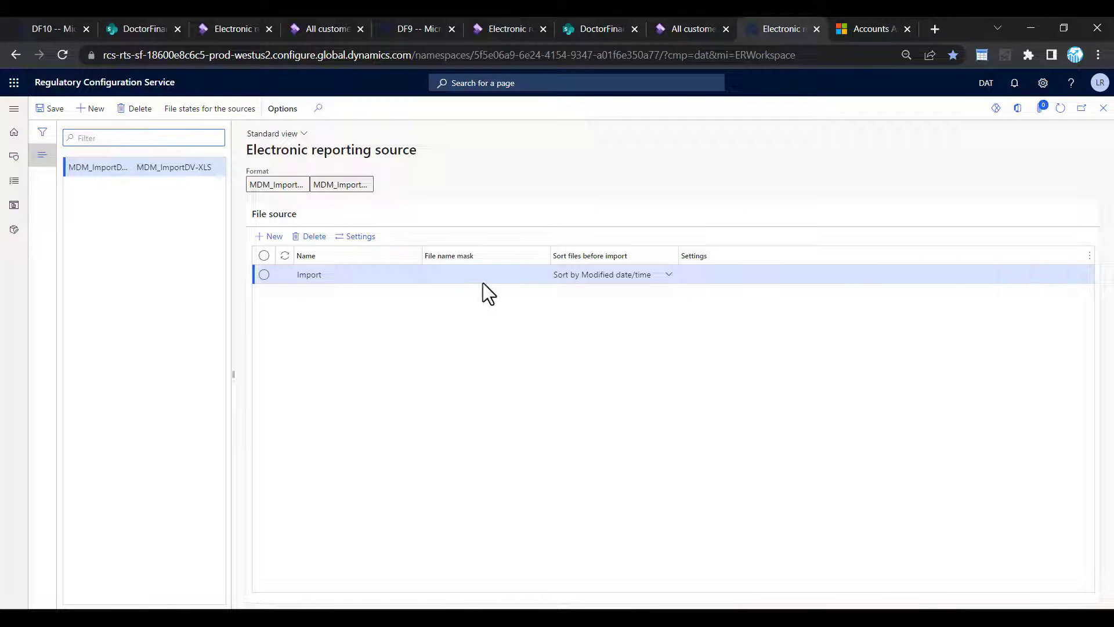
click(358, 237)
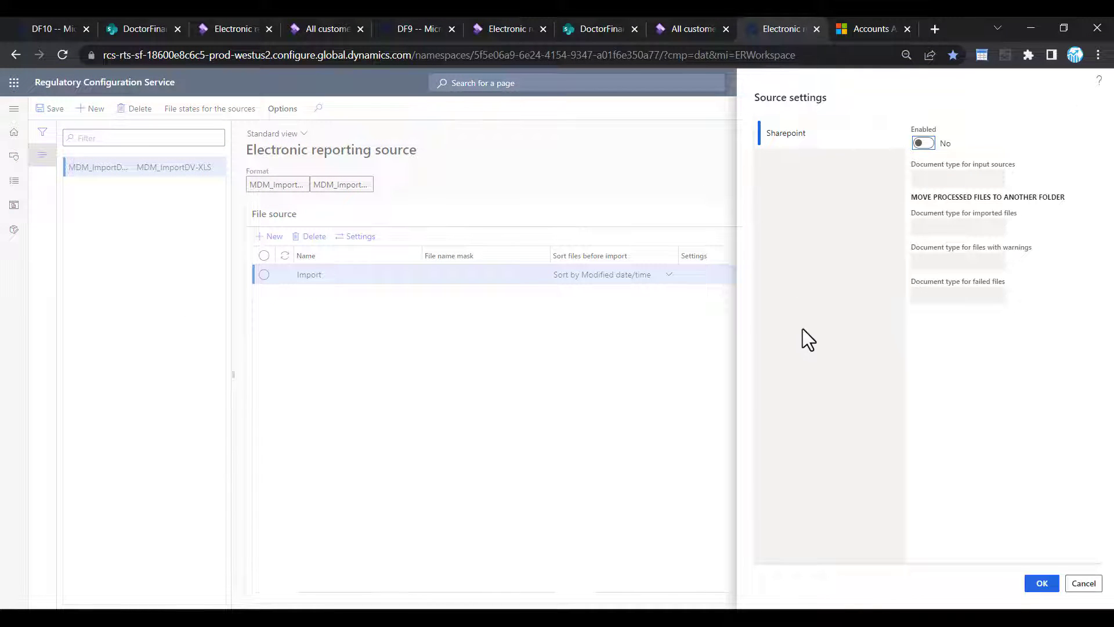
click(1081, 583)
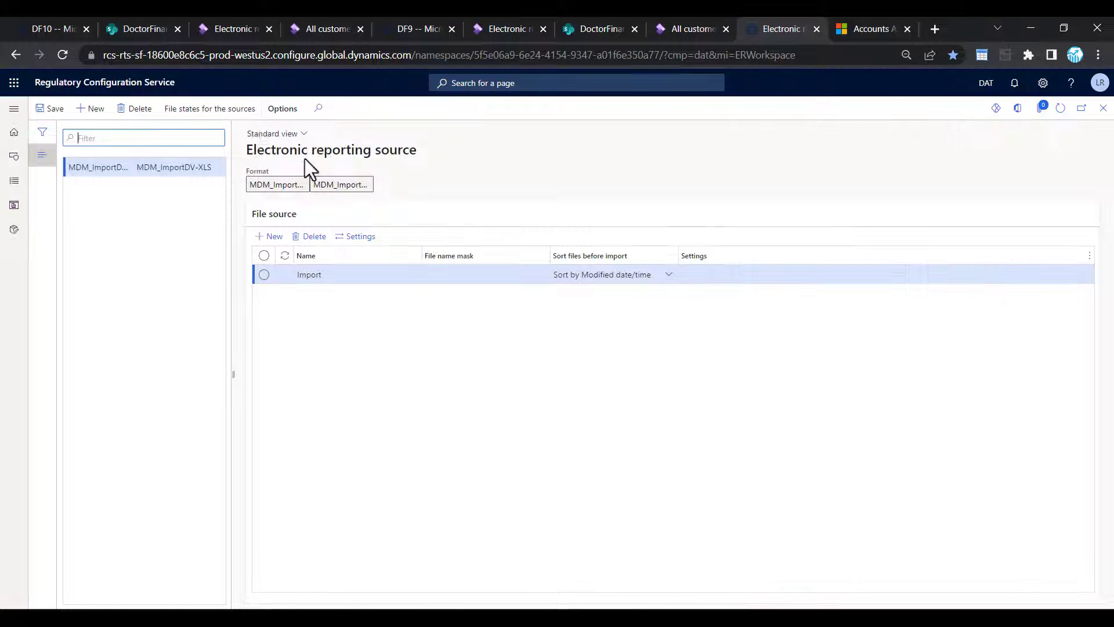
click(130, 85)
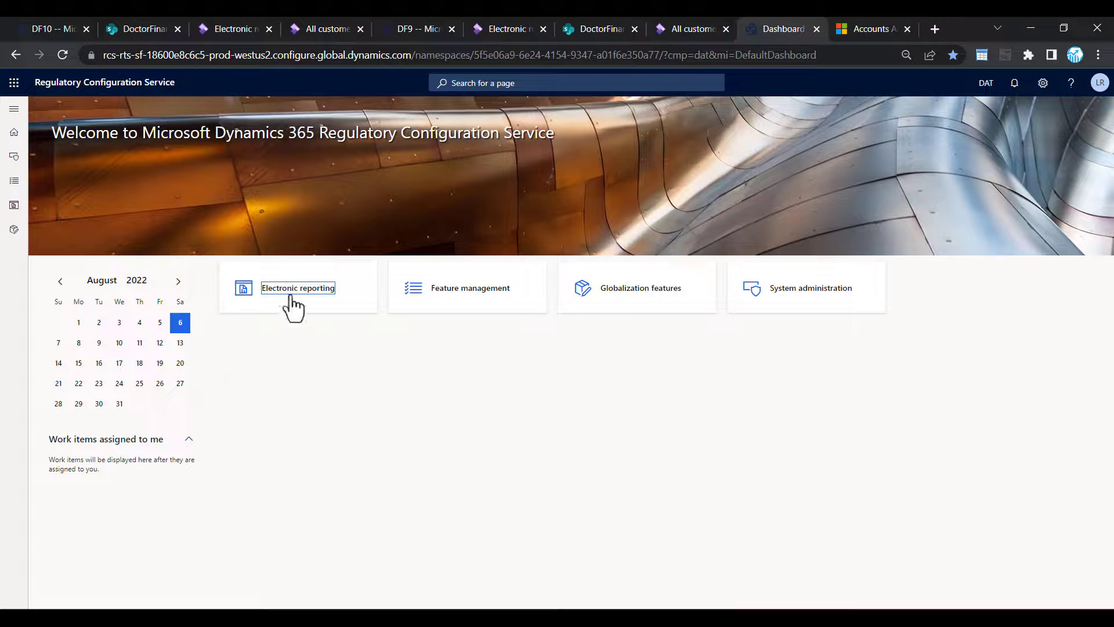
click(294, 306)
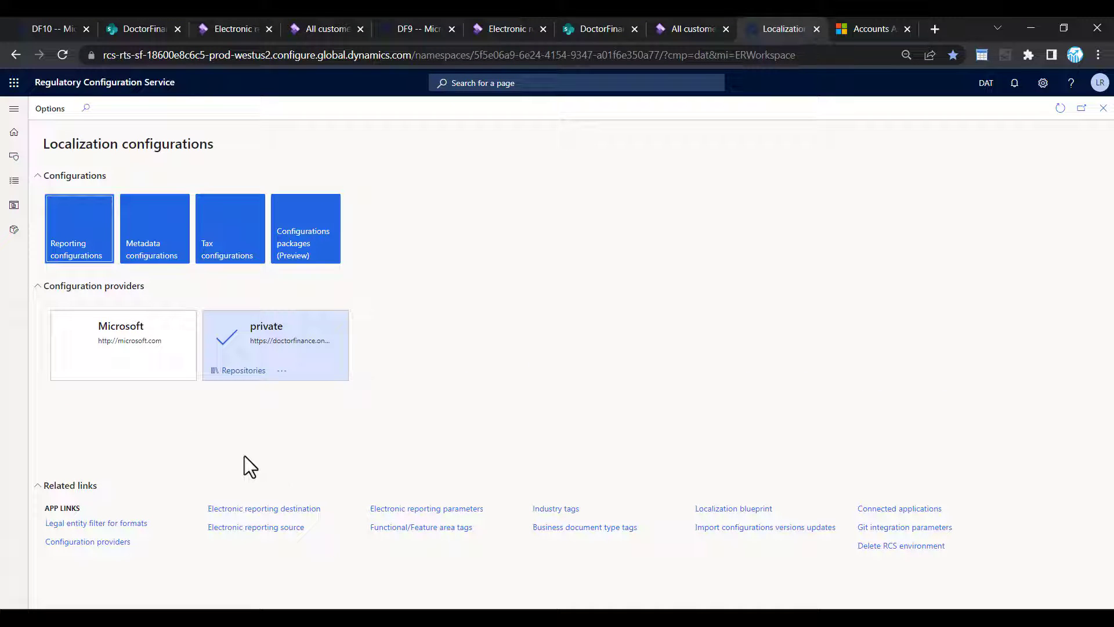
click(241, 527)
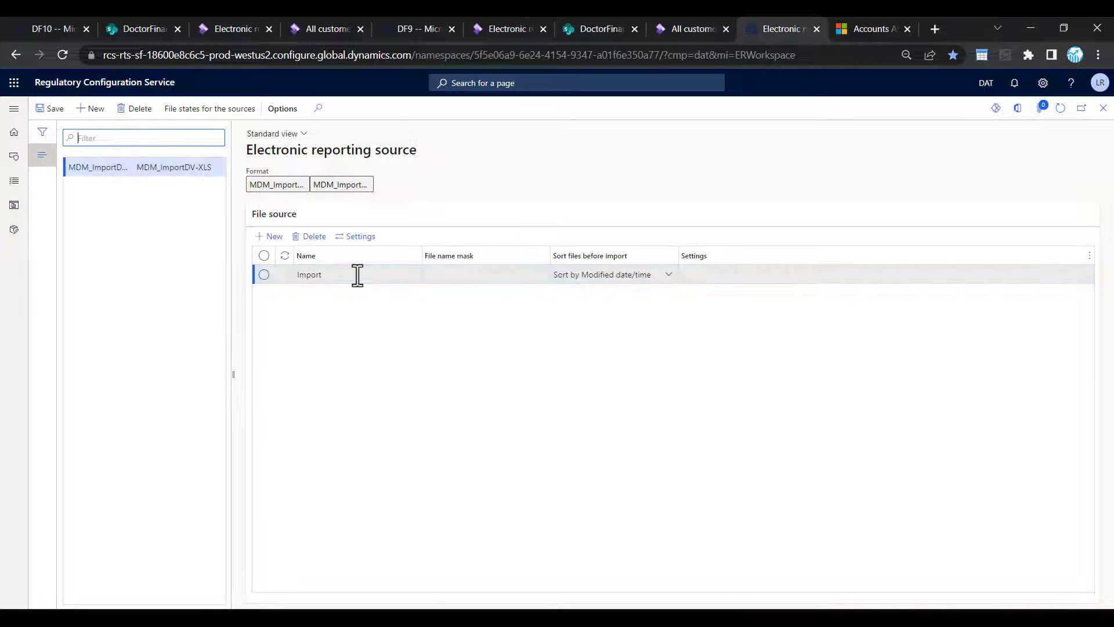
click(356, 274)
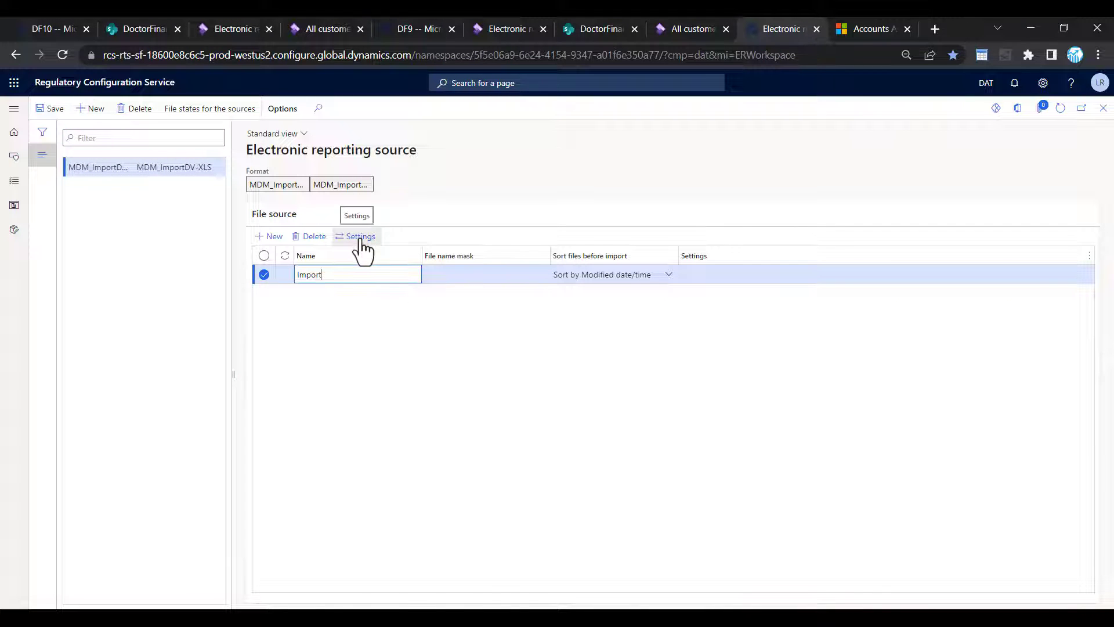
click(360, 237)
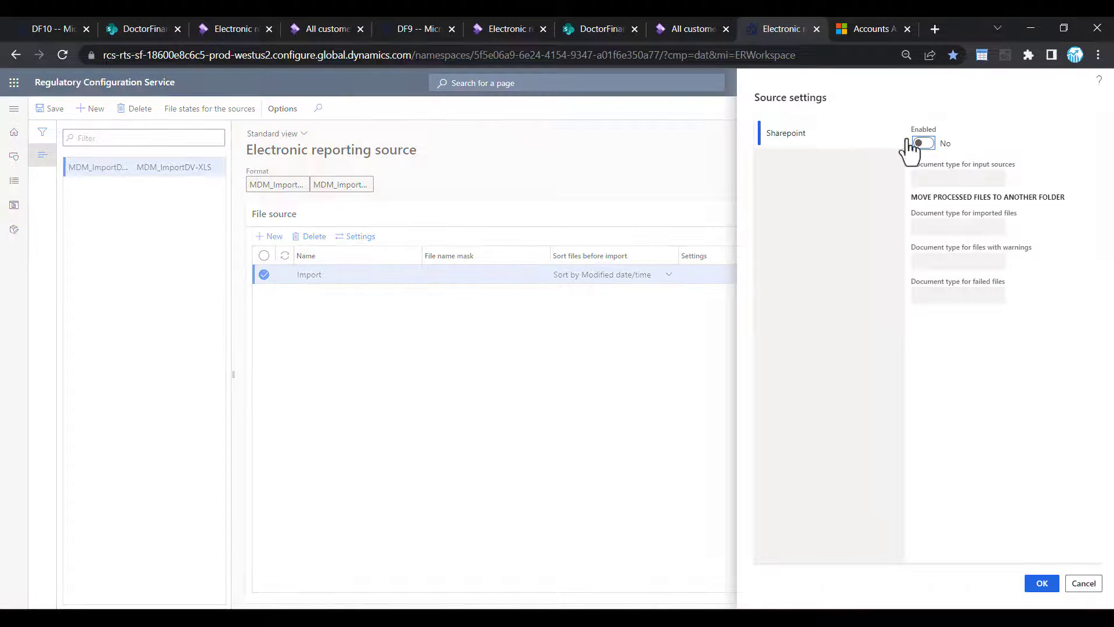
click(1078, 582)
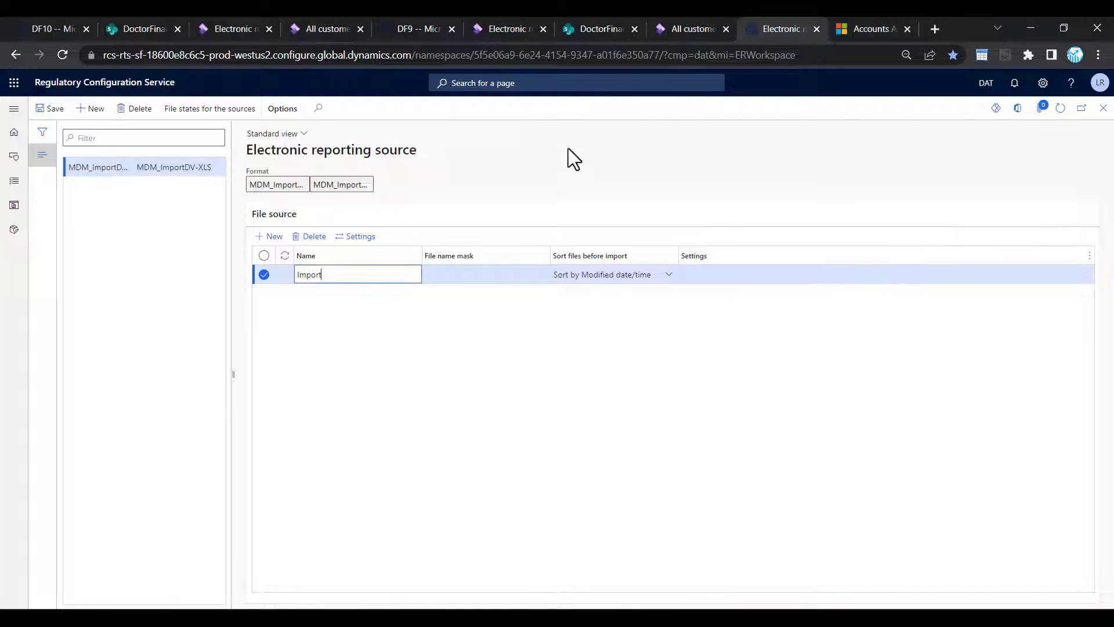
- Check the MDM_DF10_CustExport library in SharePoint for the export file, and refresh the Sales Hub accounts list
click(597, 27)
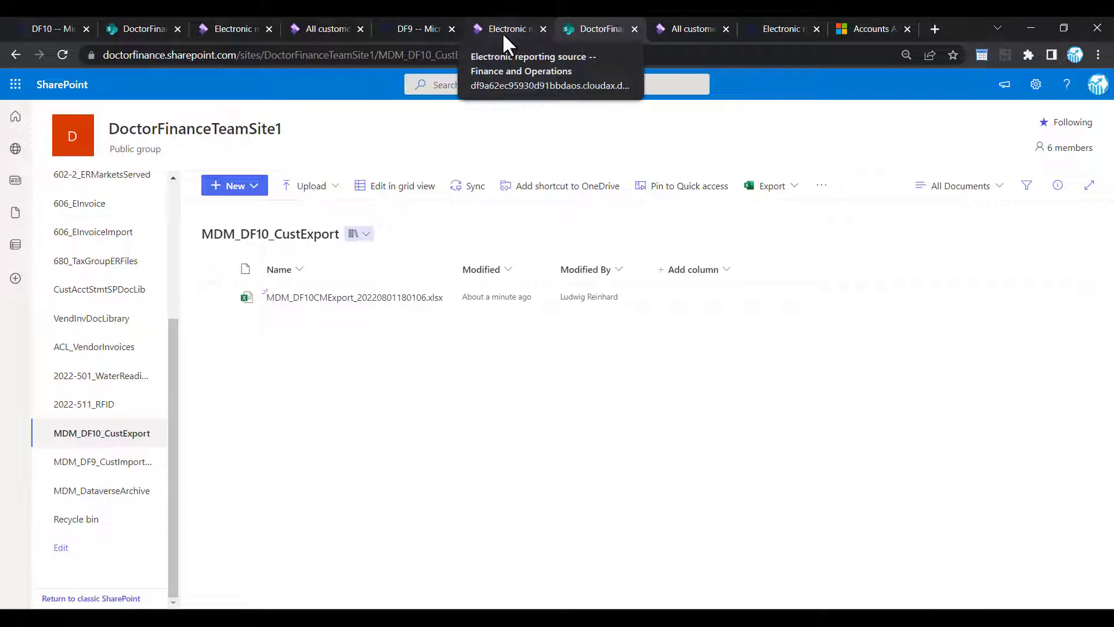
click(866, 30)
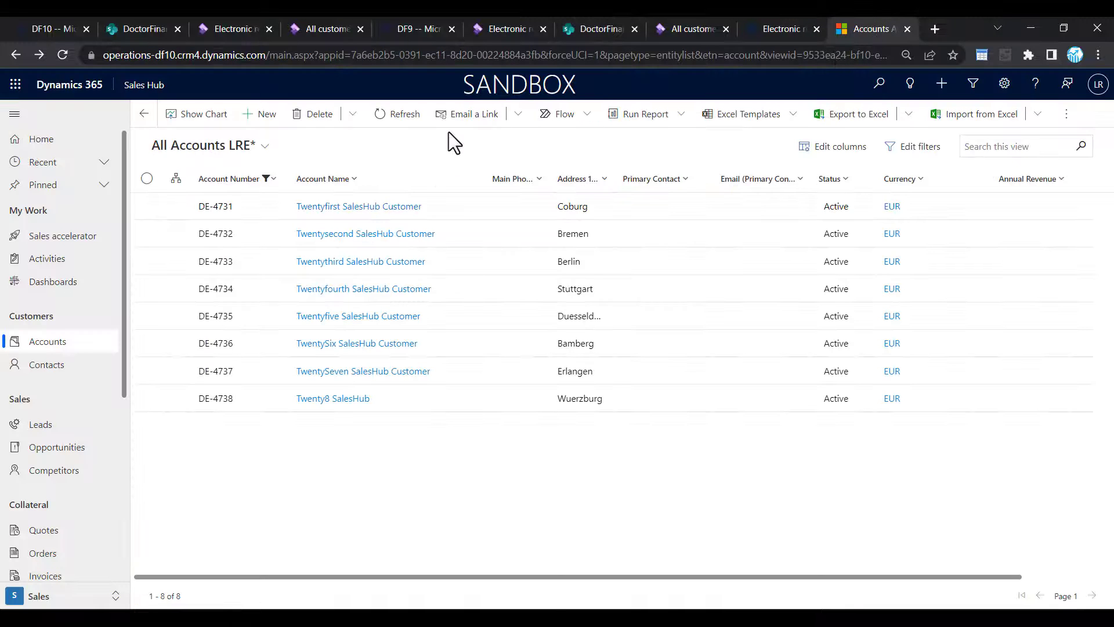
click(381, 115)
- Compare the renamed customer's DF10 record with the refreshed DF9 customer list and the Sales Hub accounts list
click(227, 30)
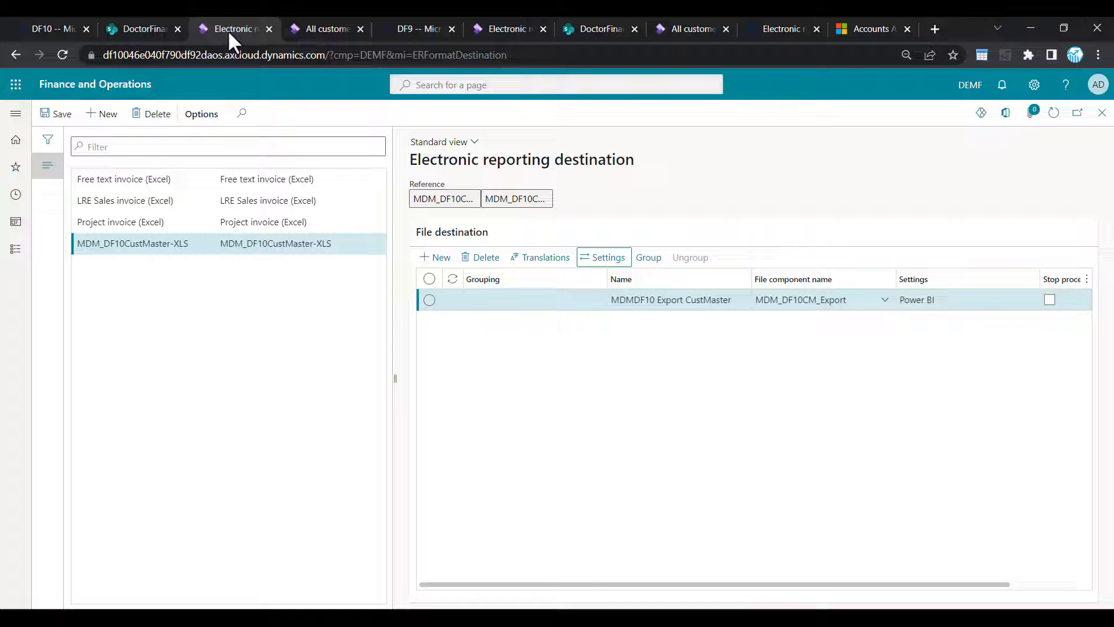
click(421, 30)
click(331, 29)
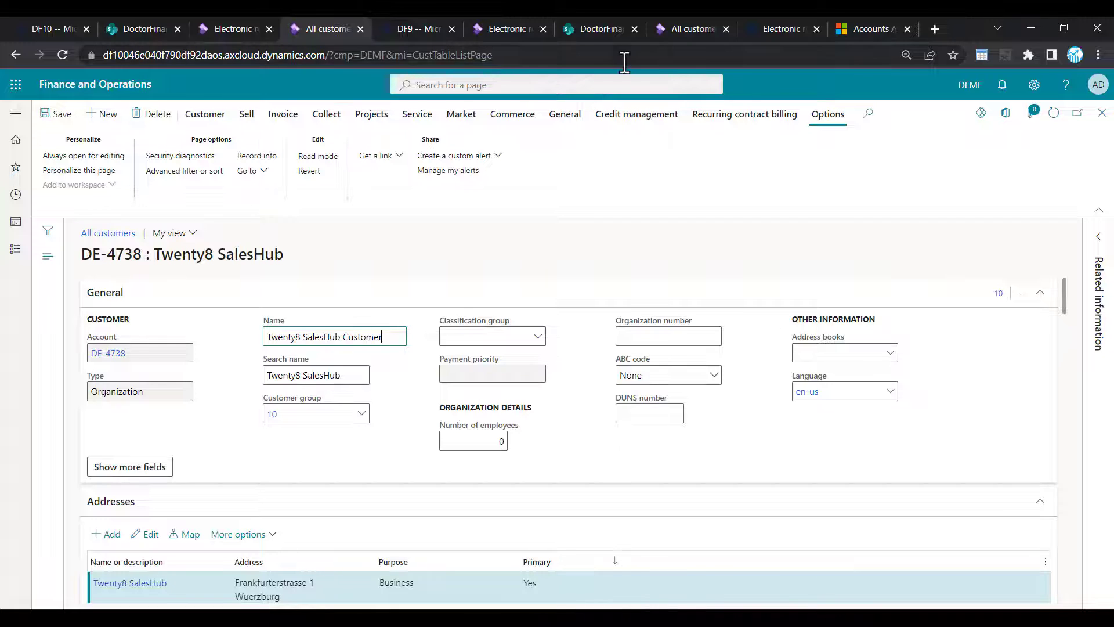
click(687, 30)
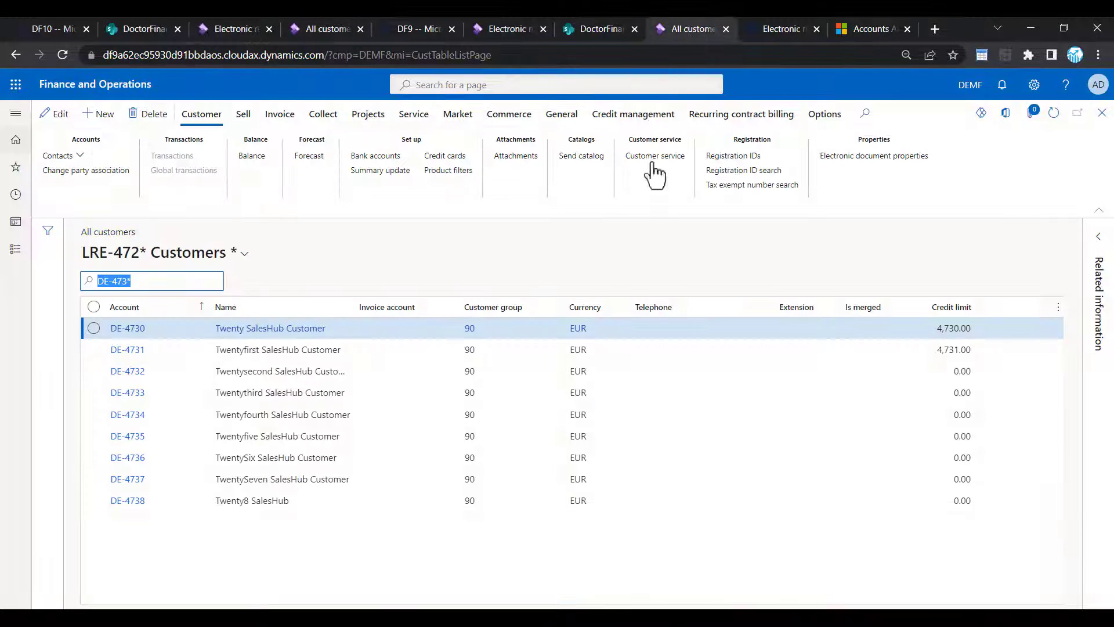
click(1052, 123)
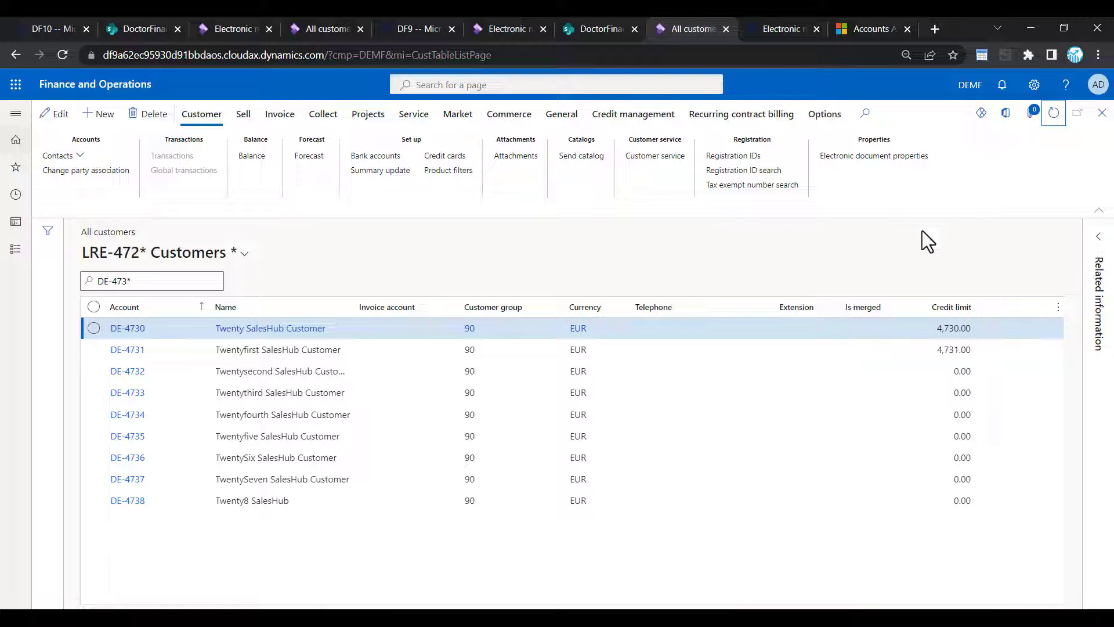
click(1054, 114)
click(869, 27)
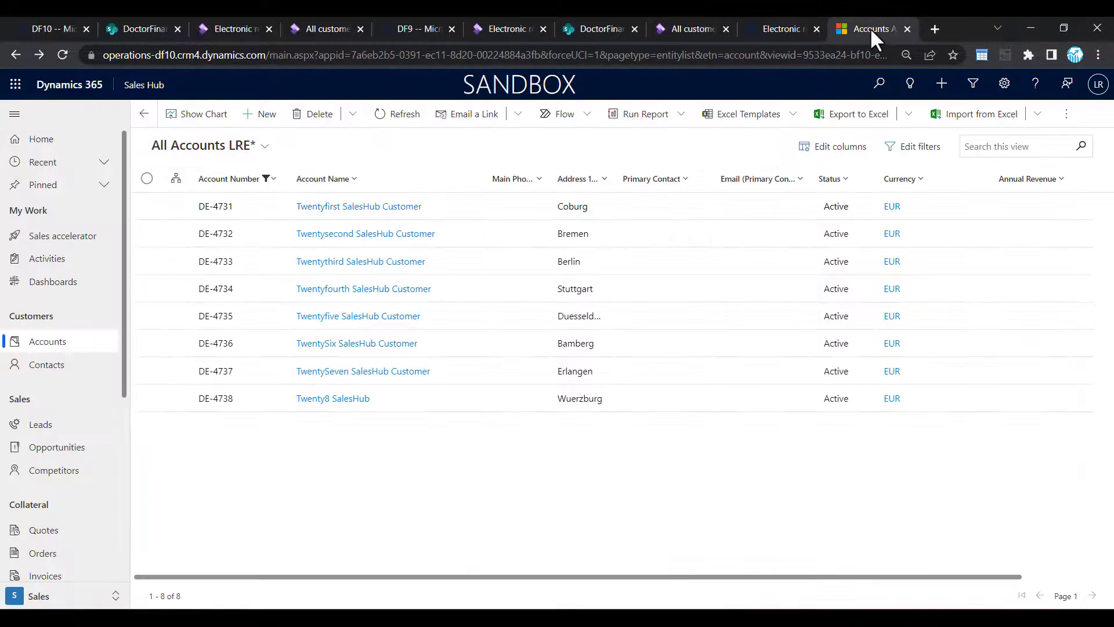